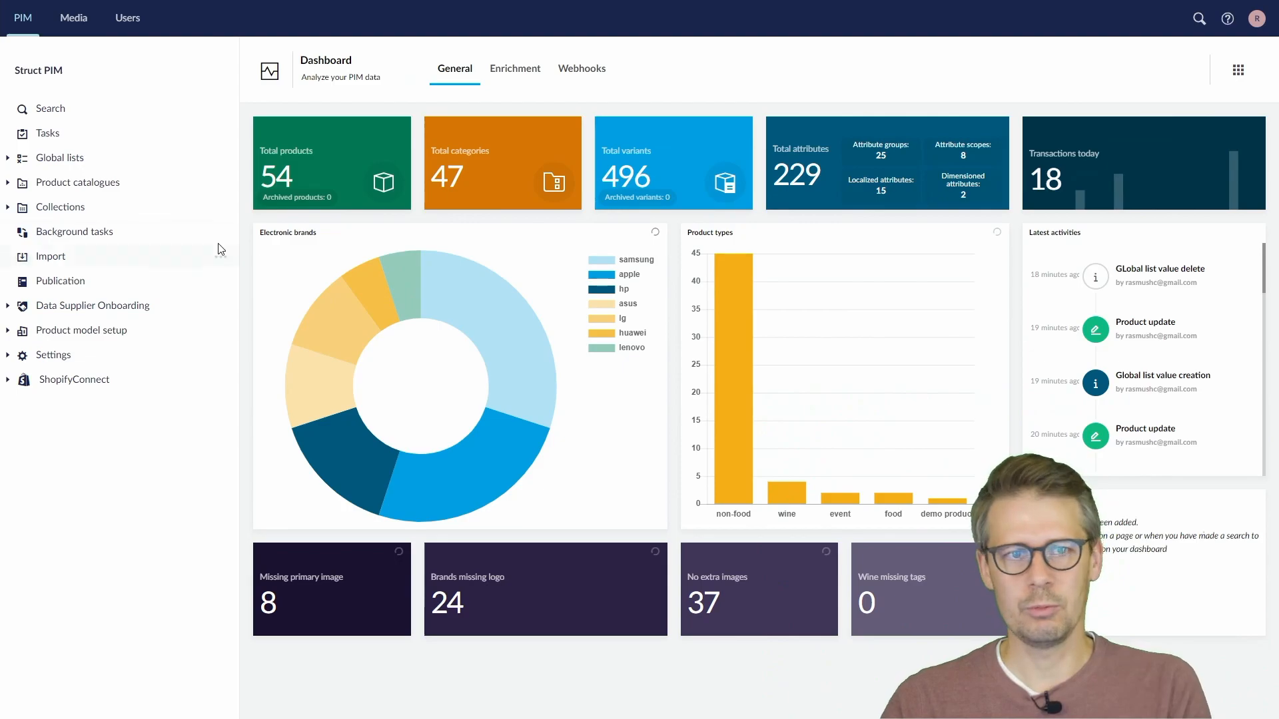
# Expand Global lists and its Demo Folder to show the lists it contains
pyautogui.click(7, 159)
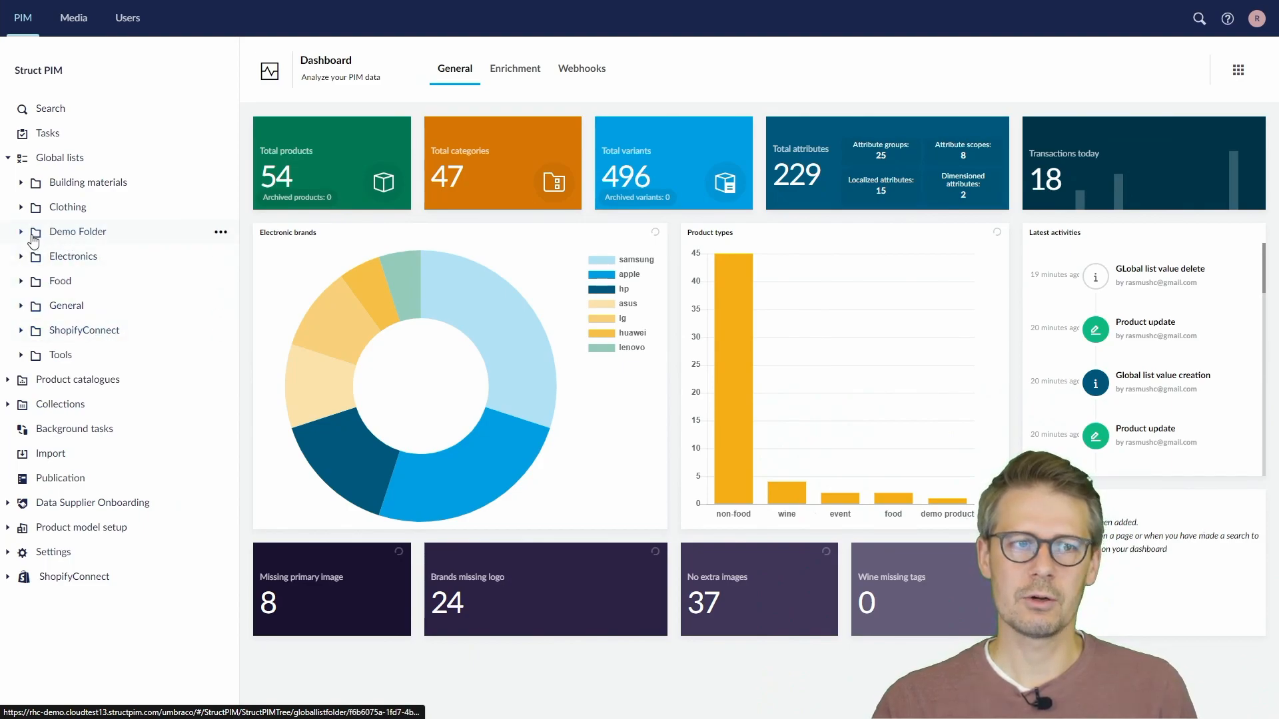
pyautogui.click(45, 236)
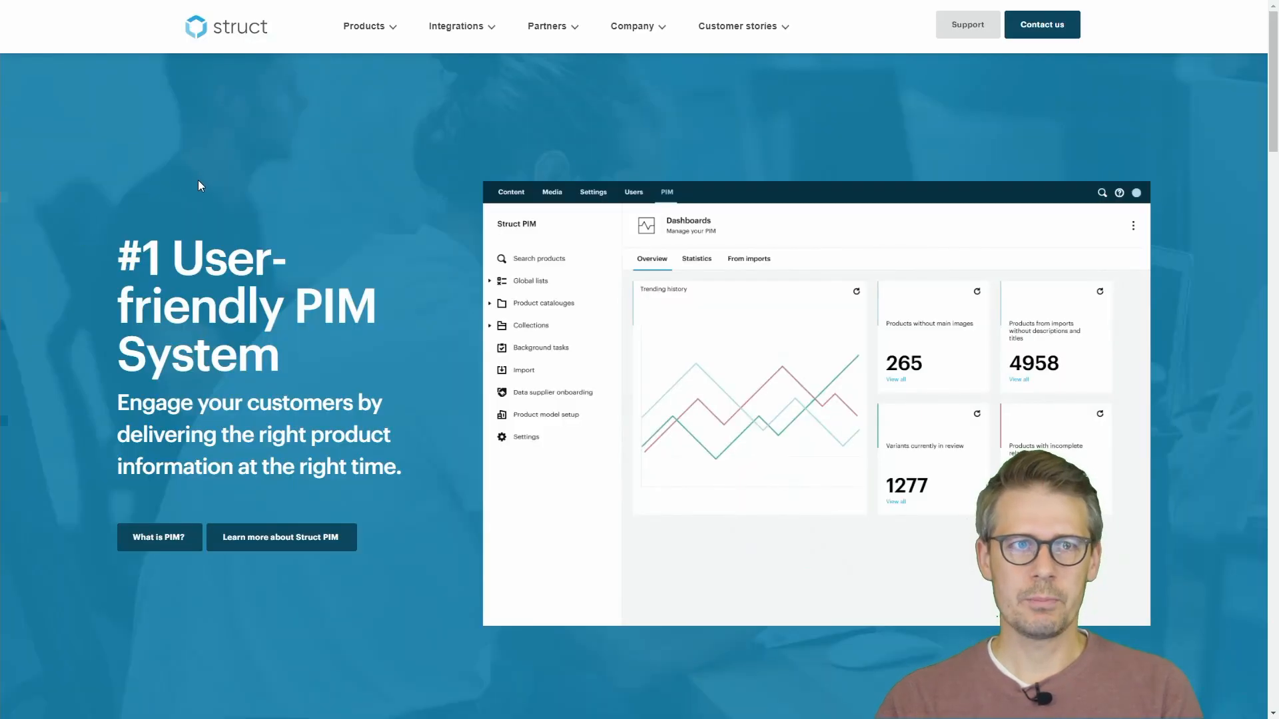
# From the Struct website, open the documentation article on Global lists under Fundamental concepts
pyautogui.scroll(-10, 200, 186)
pyautogui.scroll(-10, 238, 234)
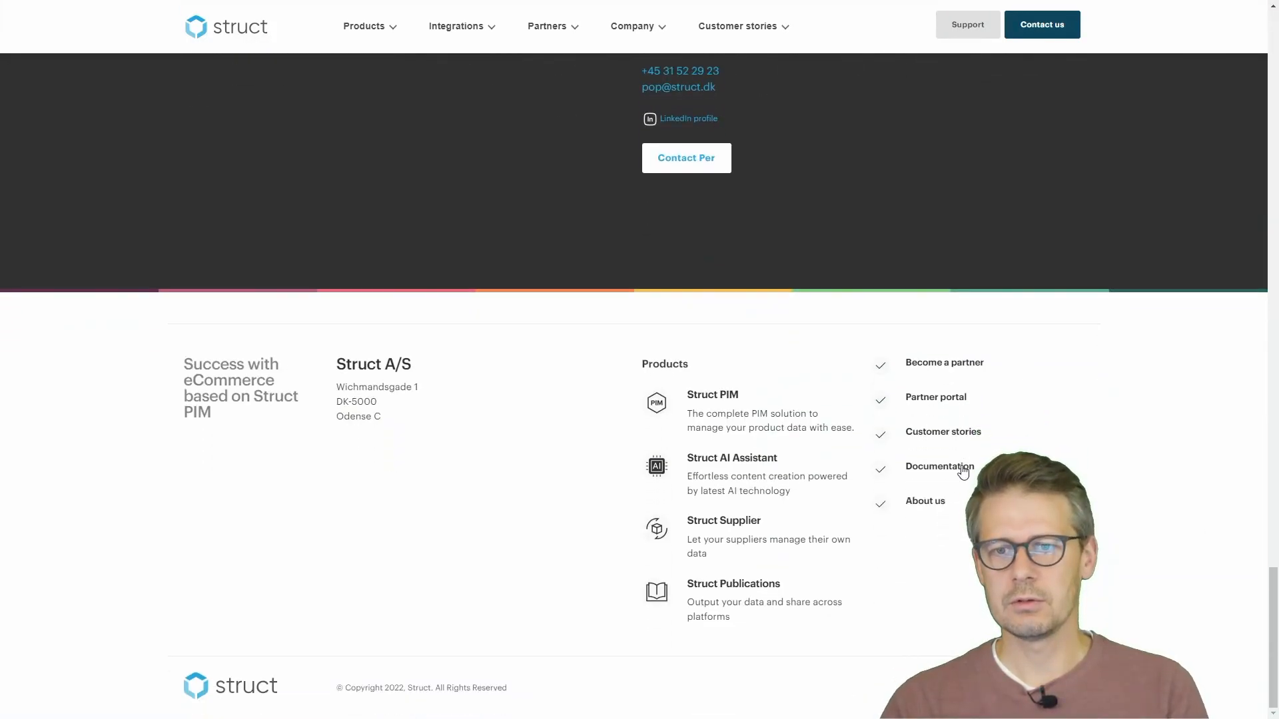
pyautogui.click(961, 469)
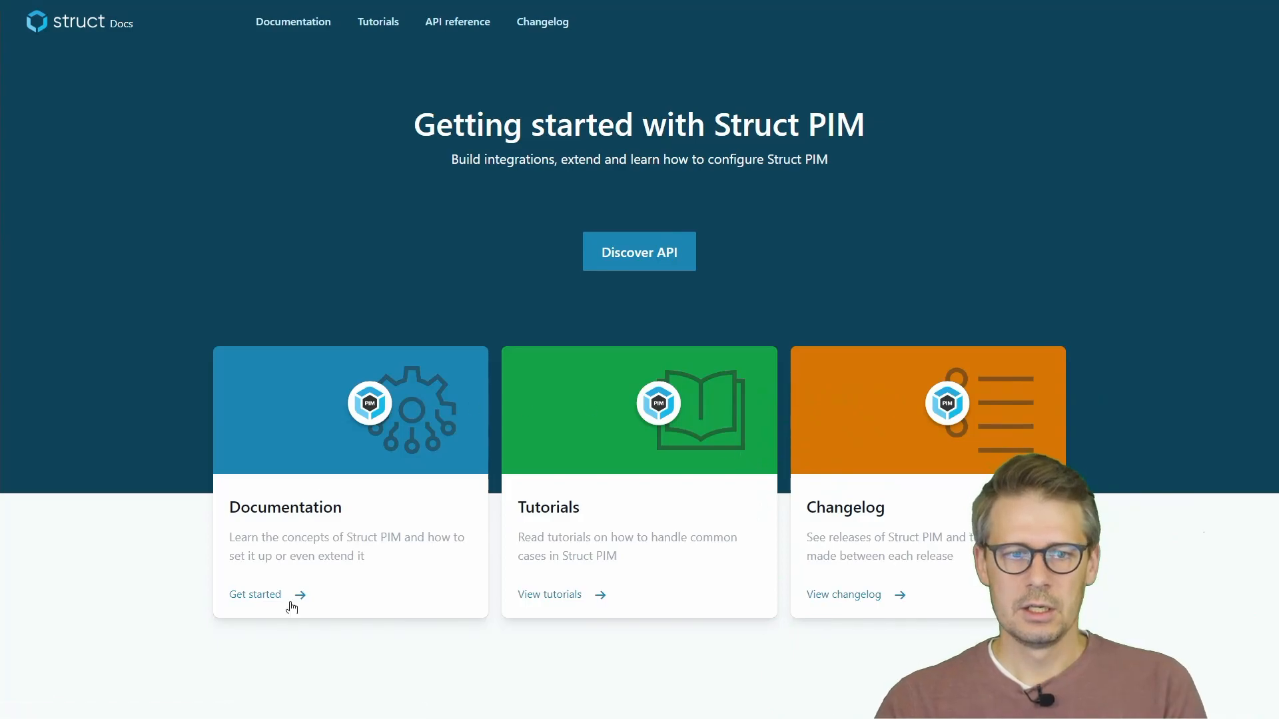
pyautogui.click(262, 598)
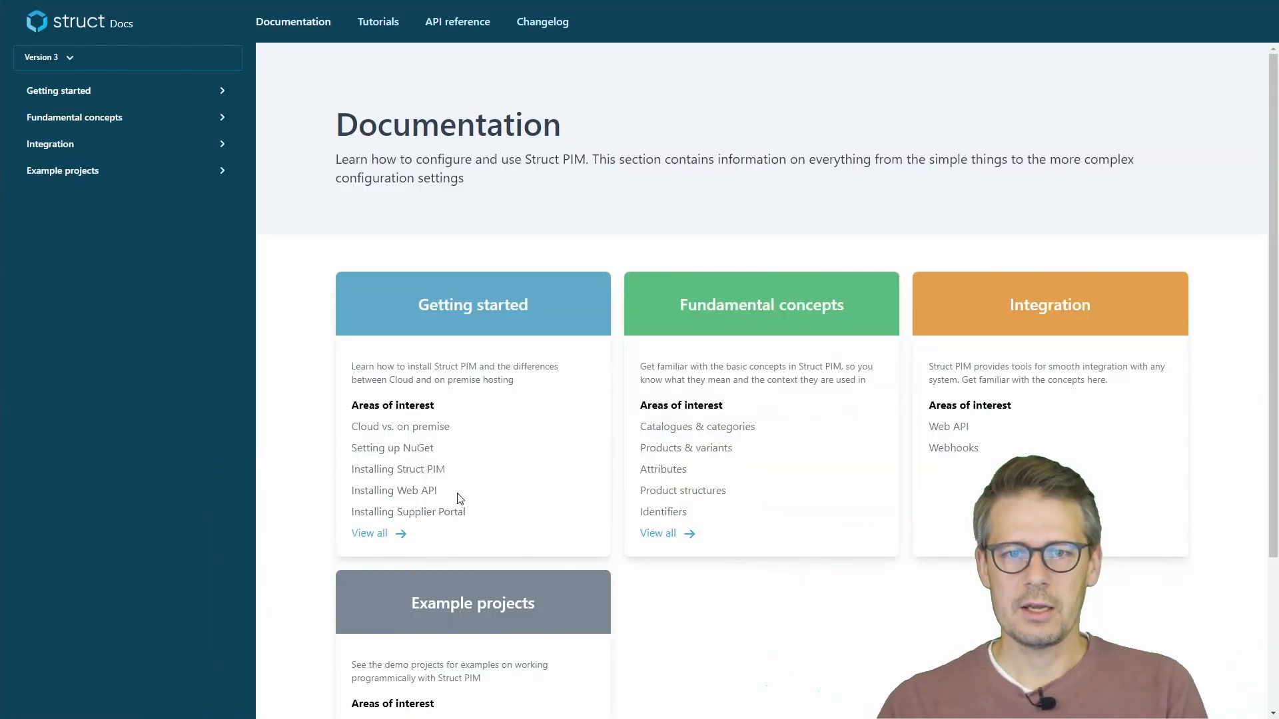
pyautogui.click(88, 121)
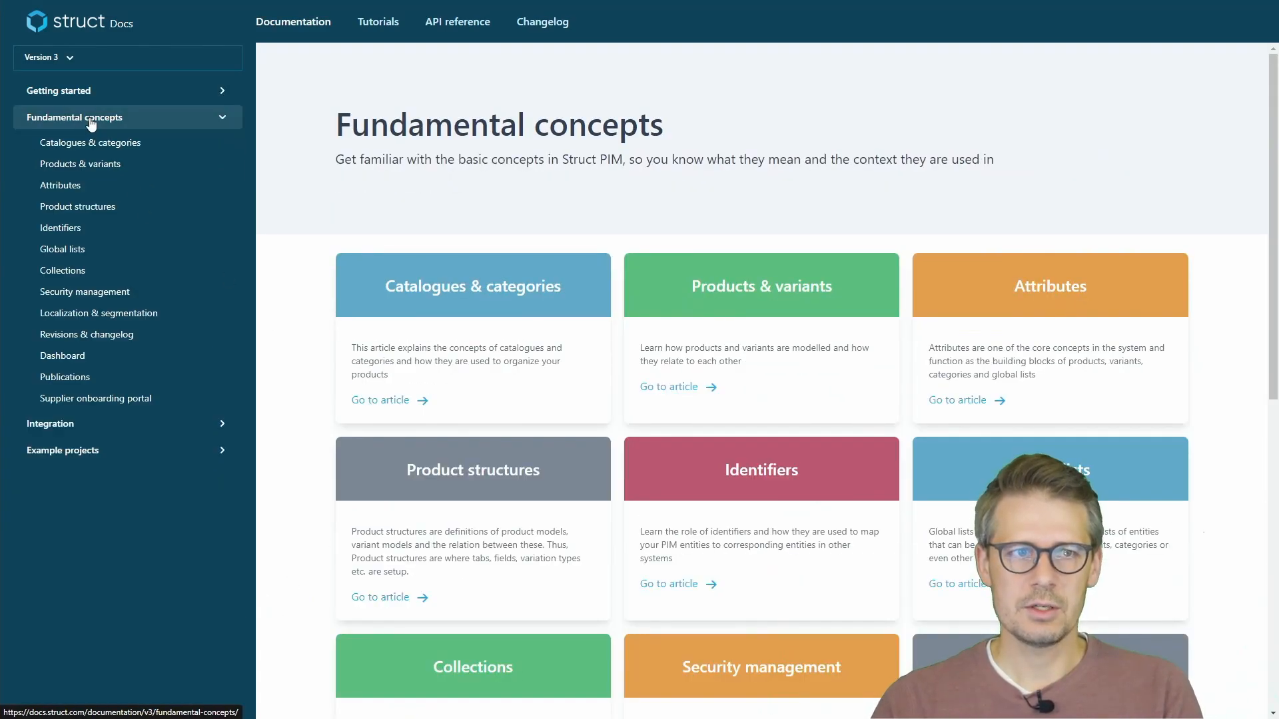
pyautogui.click(90, 251)
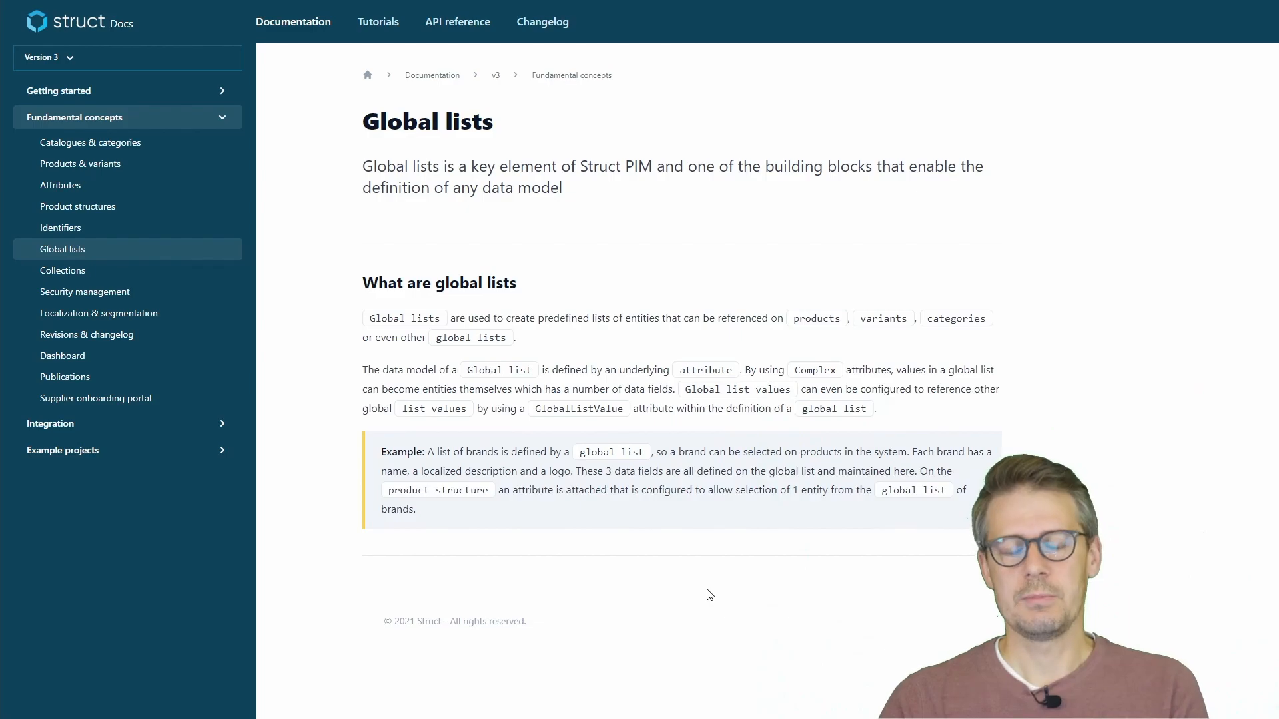
# Switch back to Struct PIM and start creating a new global list inside Demo Folder
pyautogui.hotkey('ctrl', 'Tab')
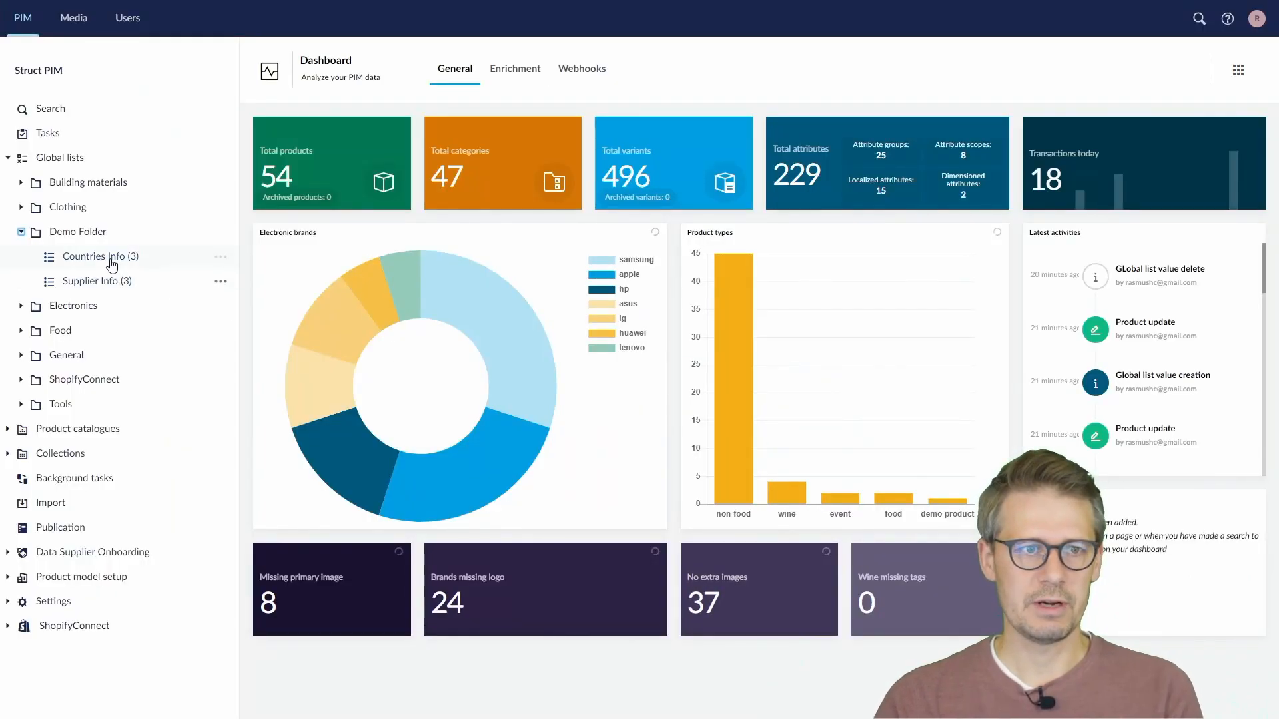
pyautogui.click(99, 233)
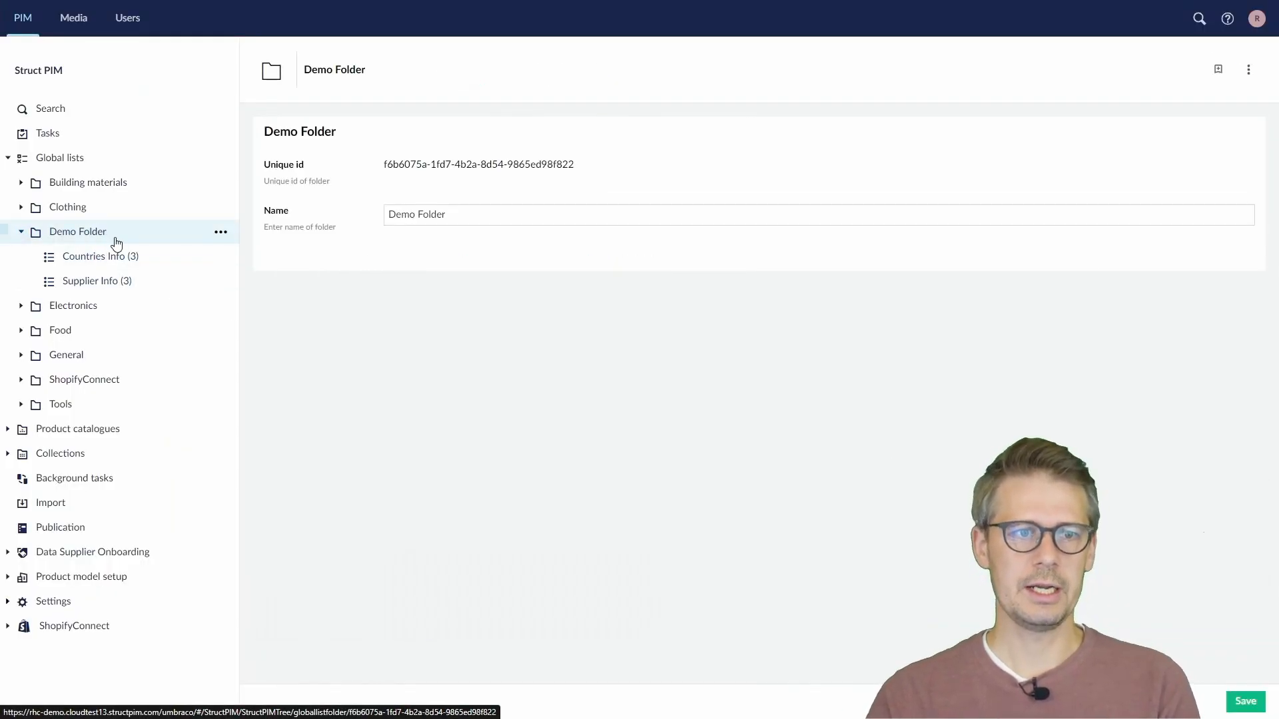
pyautogui.click(219, 233)
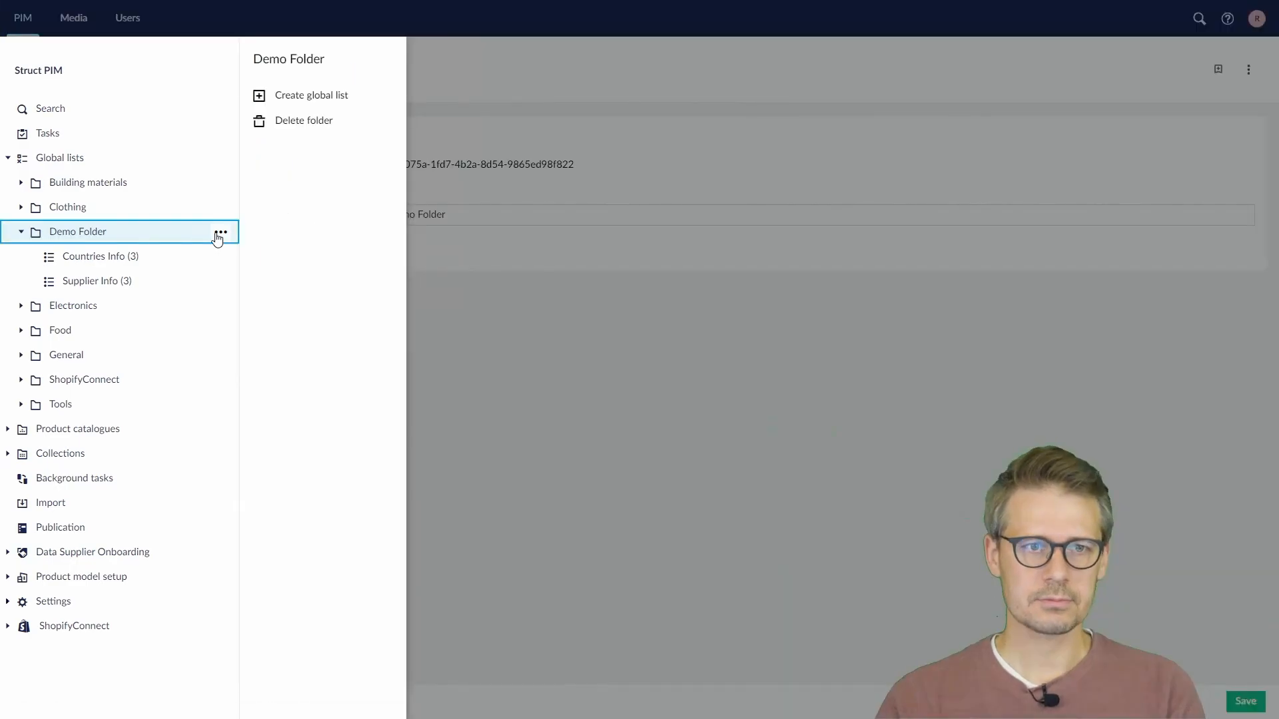
pyautogui.click(290, 97)
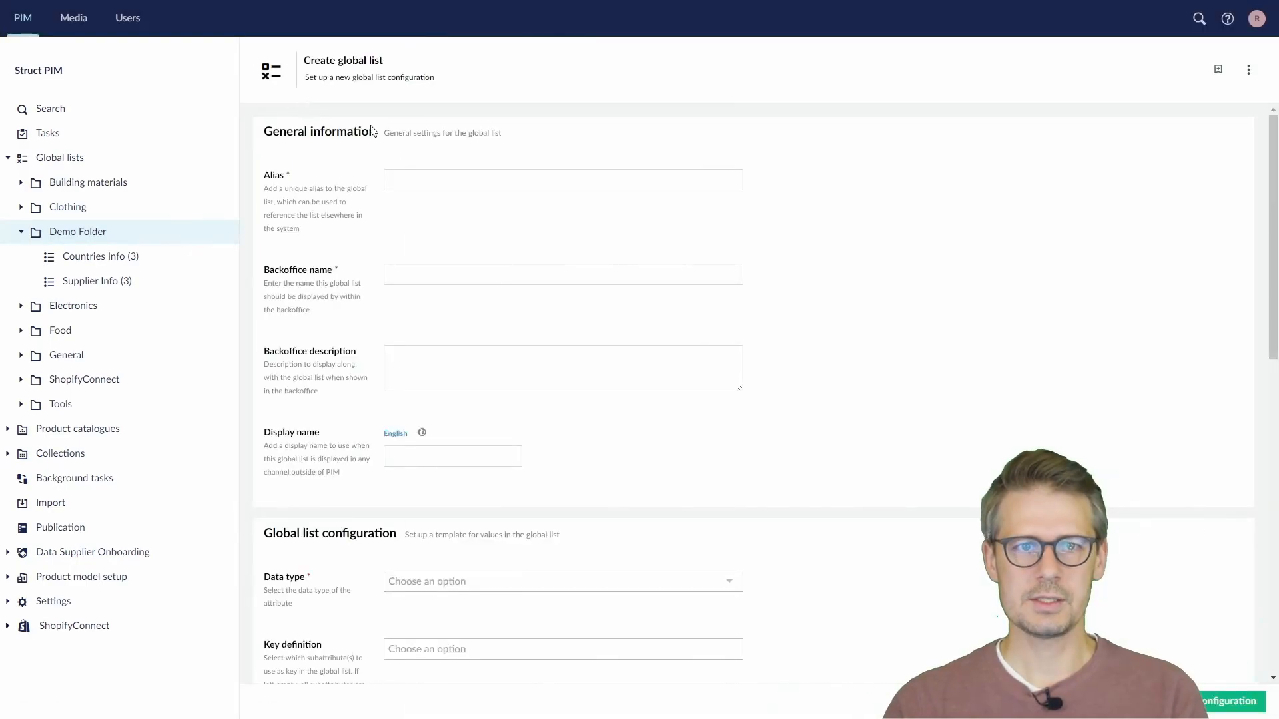
# Set the new global list's alias to DemoColorGL
pyautogui.click(422, 175)
pyautogui.write('D')
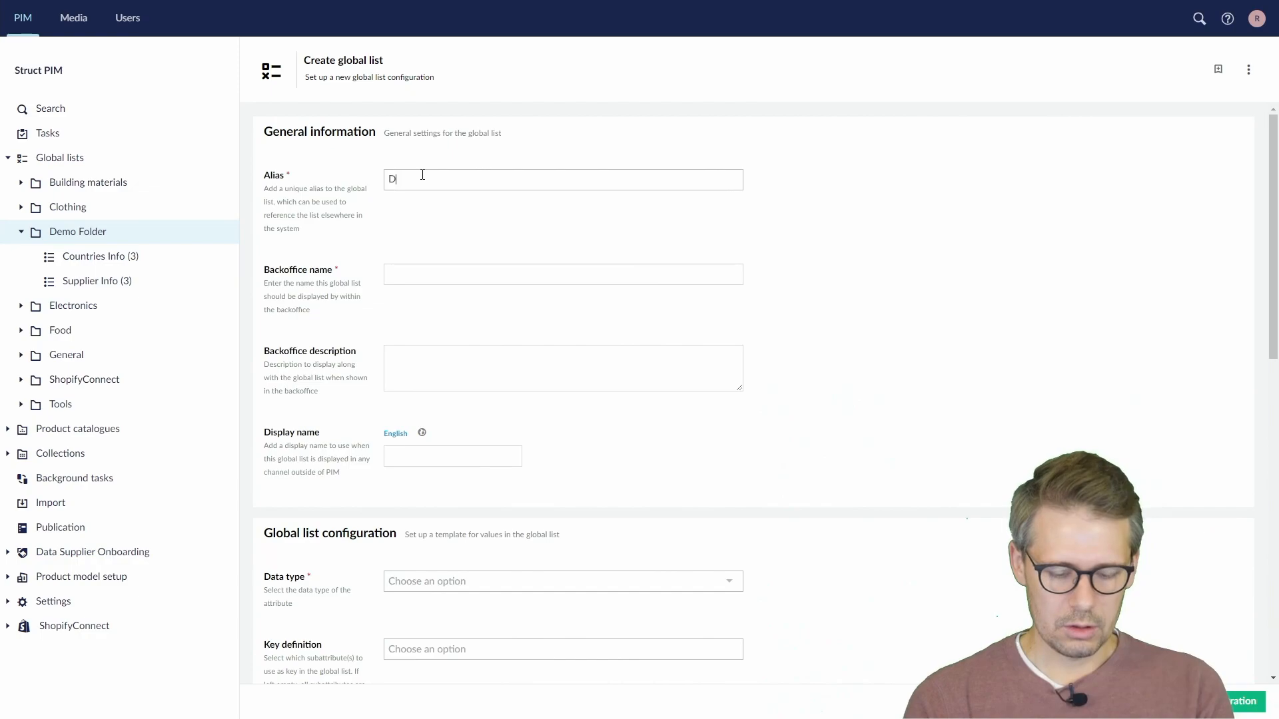
pyautogui.write('emoColorGL')
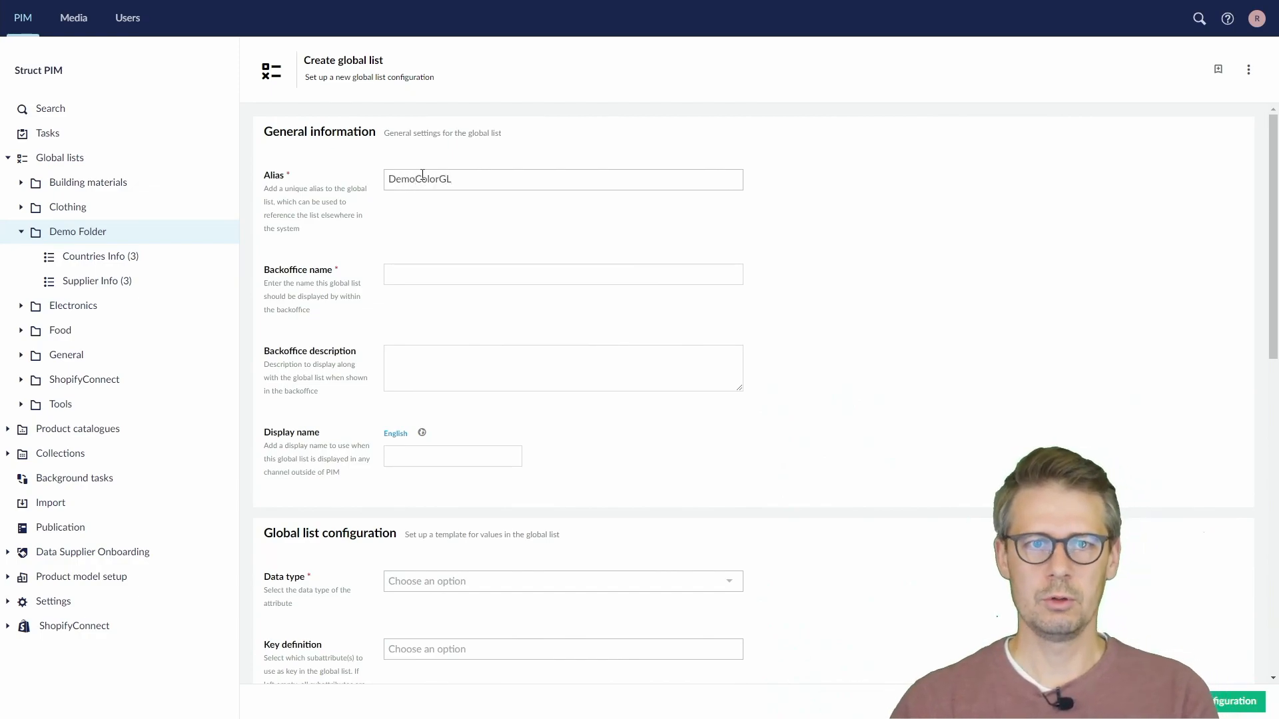
# Set both the backoffice name and the English display name of the global list to Demo Color
pyautogui.moveTo(439, 178); pyautogui.dragTo(365, 187)
pyautogui.hotkey('ctrl', 'c')
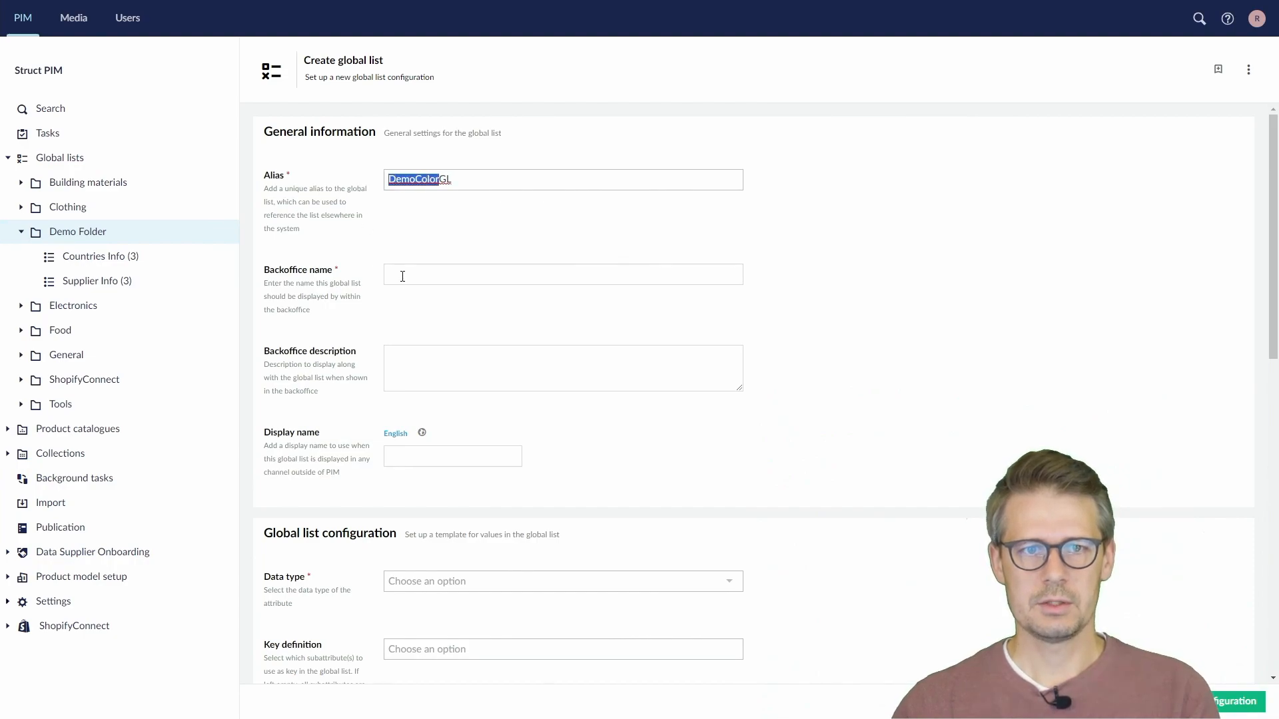
pyautogui.click(402, 276)
pyautogui.hotkey('ctrl', 'v')
pyautogui.click(413, 273)
pyautogui.click(414, 450)
pyautogui.hotkey('ctrl', 'v')
pyautogui.click(412, 455)
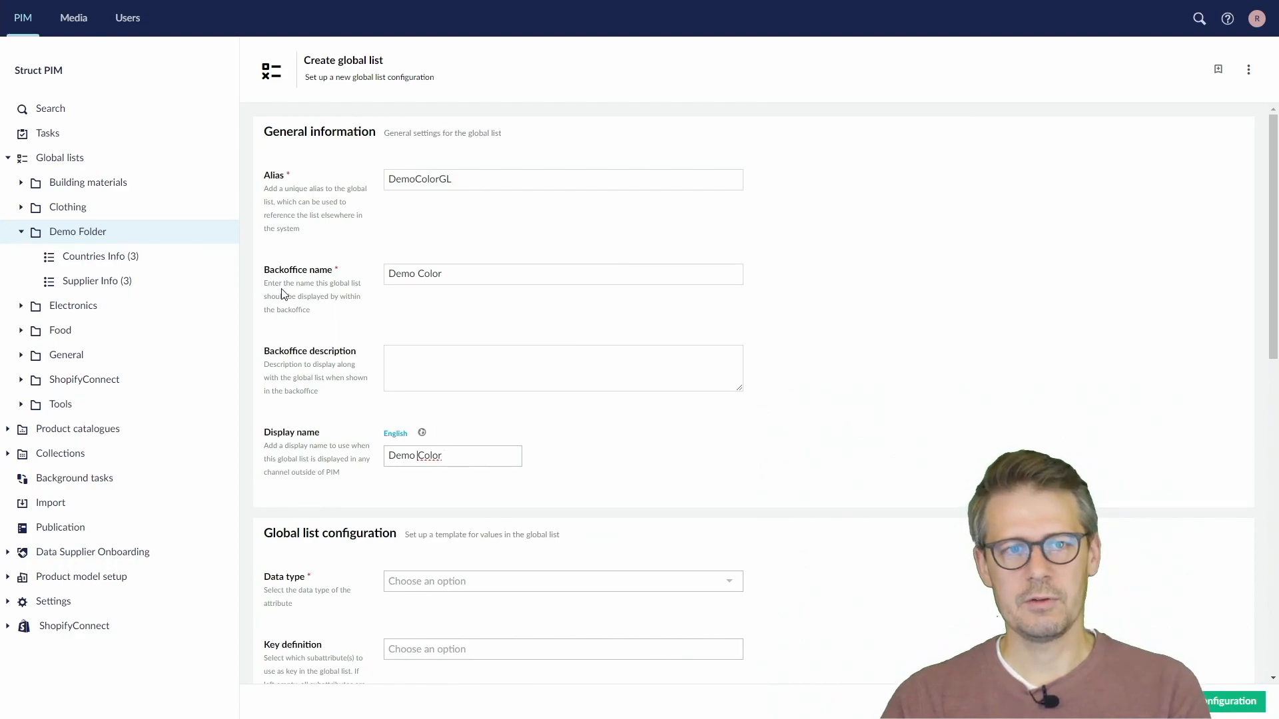
# Set the data type of the global list to Complex
pyautogui.scroll(-1, 425, 371)
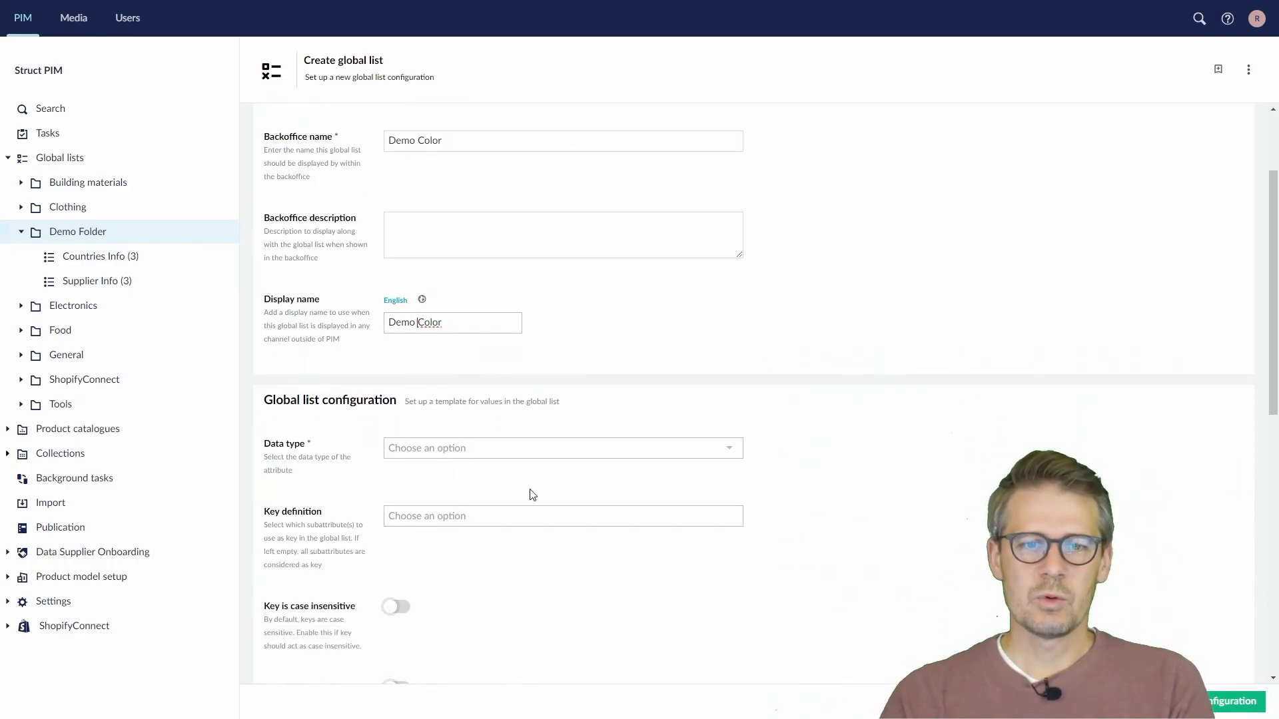
pyautogui.click(434, 460)
pyautogui.click(433, 471)
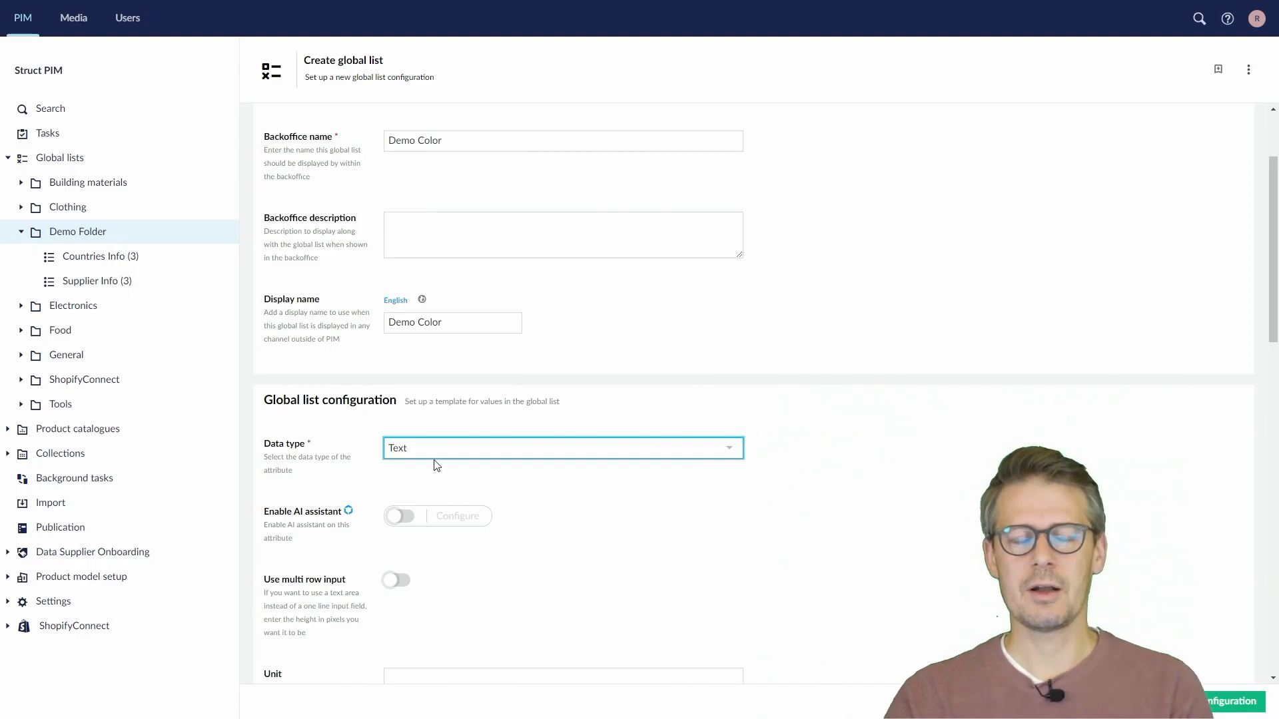
pyautogui.click(440, 451)
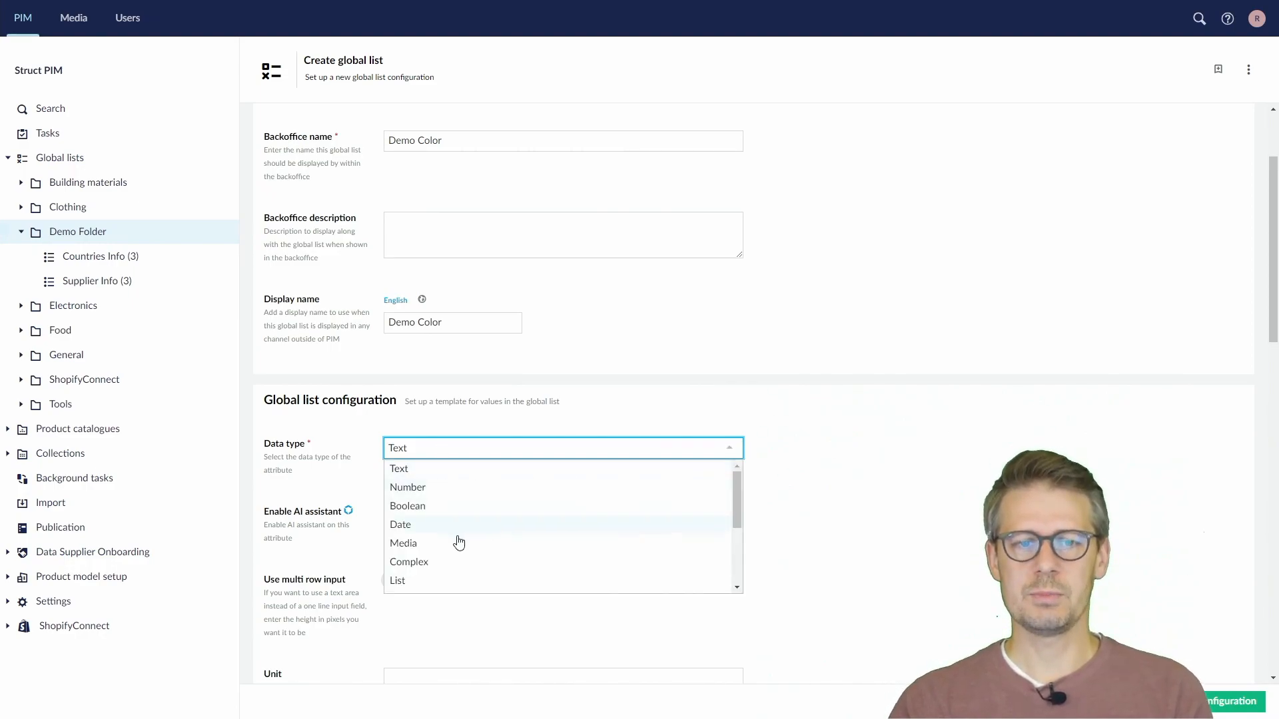
pyautogui.click(455, 566)
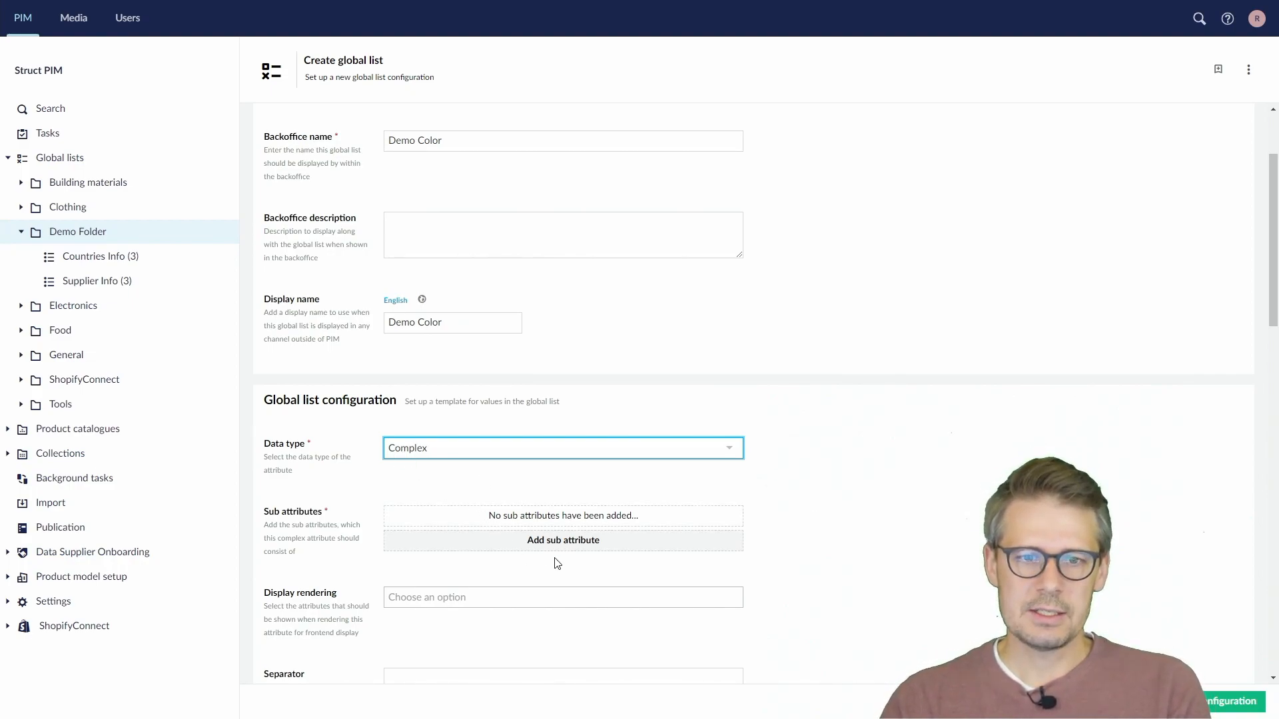
# Add a sub attribute to the global list, using Name as its alias, backoffice name and English display name
pyautogui.click(559, 541)
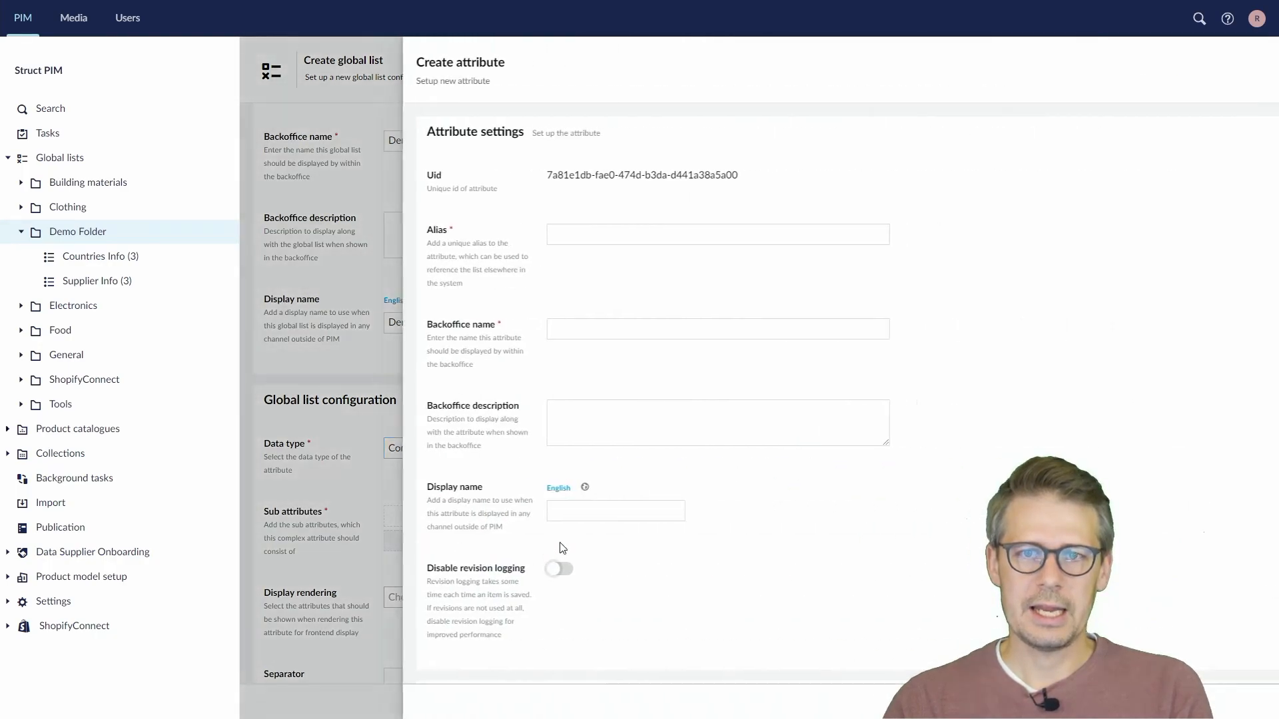
pyautogui.click(571, 239)
pyautogui.write('Name')
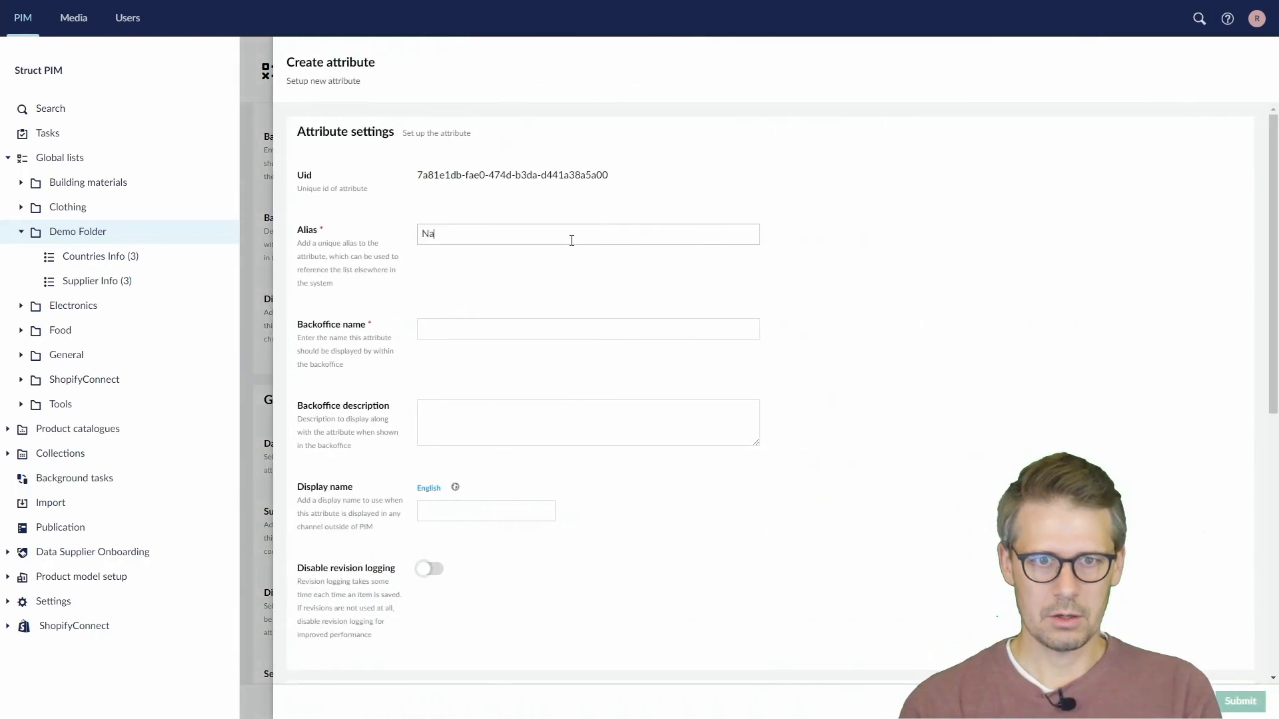
pyautogui.moveTo(421, 233); pyautogui.dragTo(448, 233)
pyautogui.hotkey('ctrl', 'c')
pyautogui.click(448, 330)
pyautogui.hotkey('ctrl', 'v')
pyautogui.click(455, 487)
pyautogui.click(457, 510)
pyautogui.click(491, 509)
pyautogui.hotkey('ctrl', 'v')
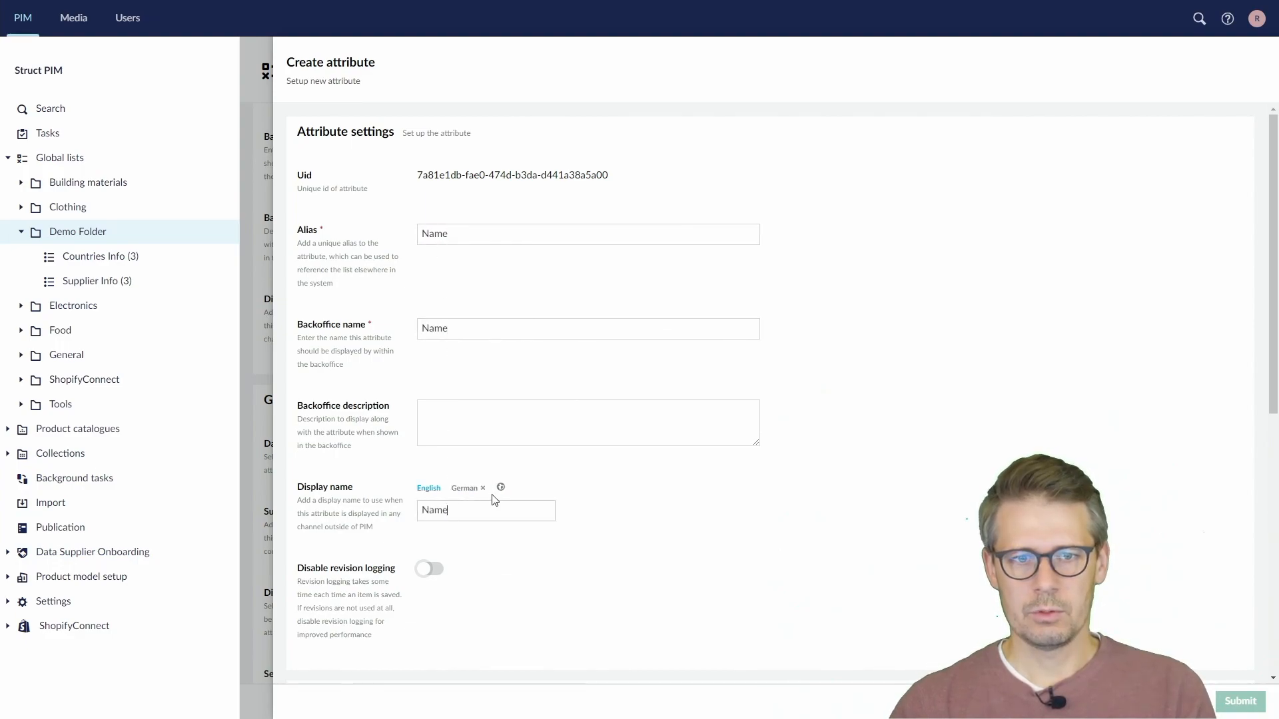
# Set the data type of the Name sub attribute to Text
pyautogui.scroll(-5, 606, 490)
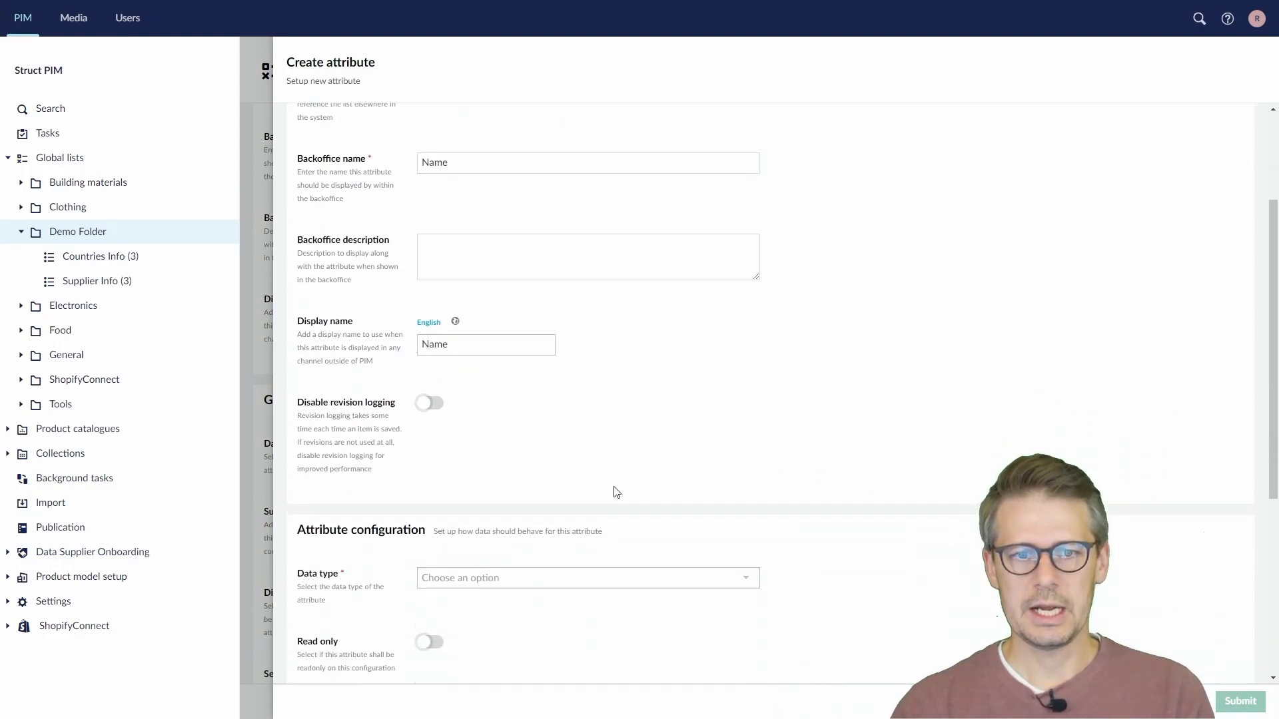
pyautogui.click(541, 416)
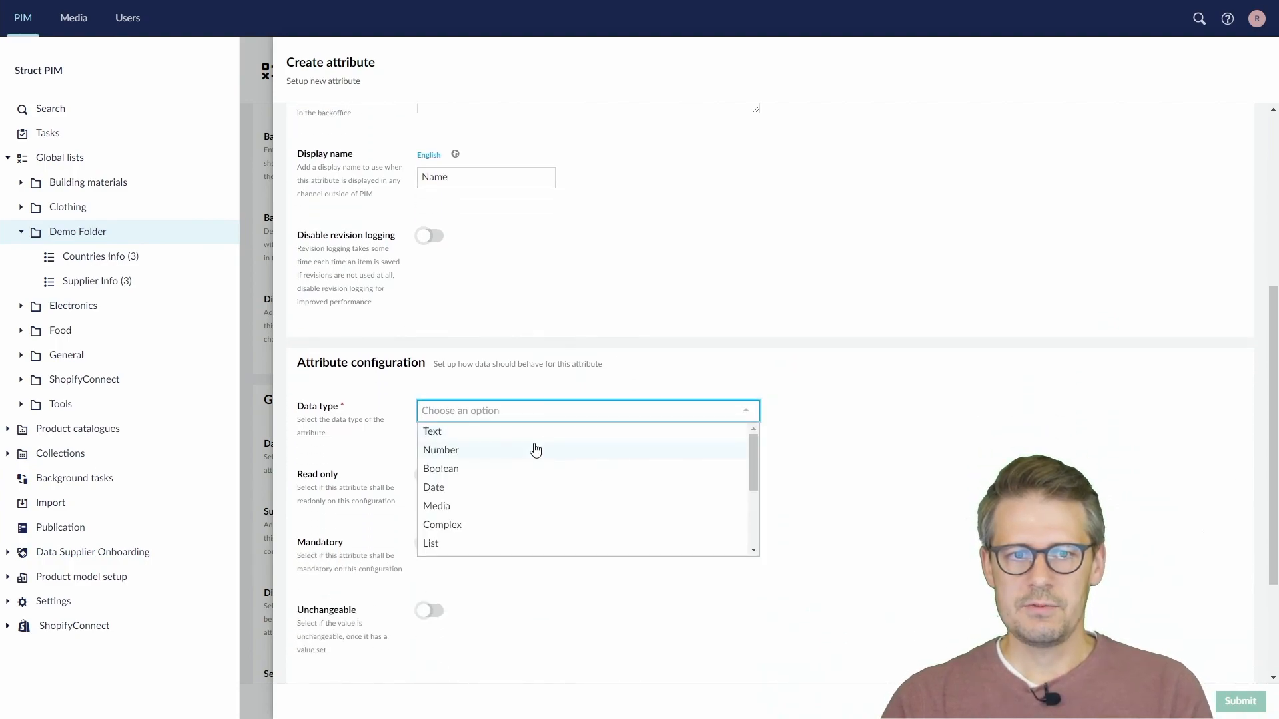
pyautogui.click(533, 433)
# Limit the Name sub attribute to a max length of 20 and make it mandatory
pyautogui.scroll(-2, 571, 518)
pyautogui.scroll(-2, 571, 518)
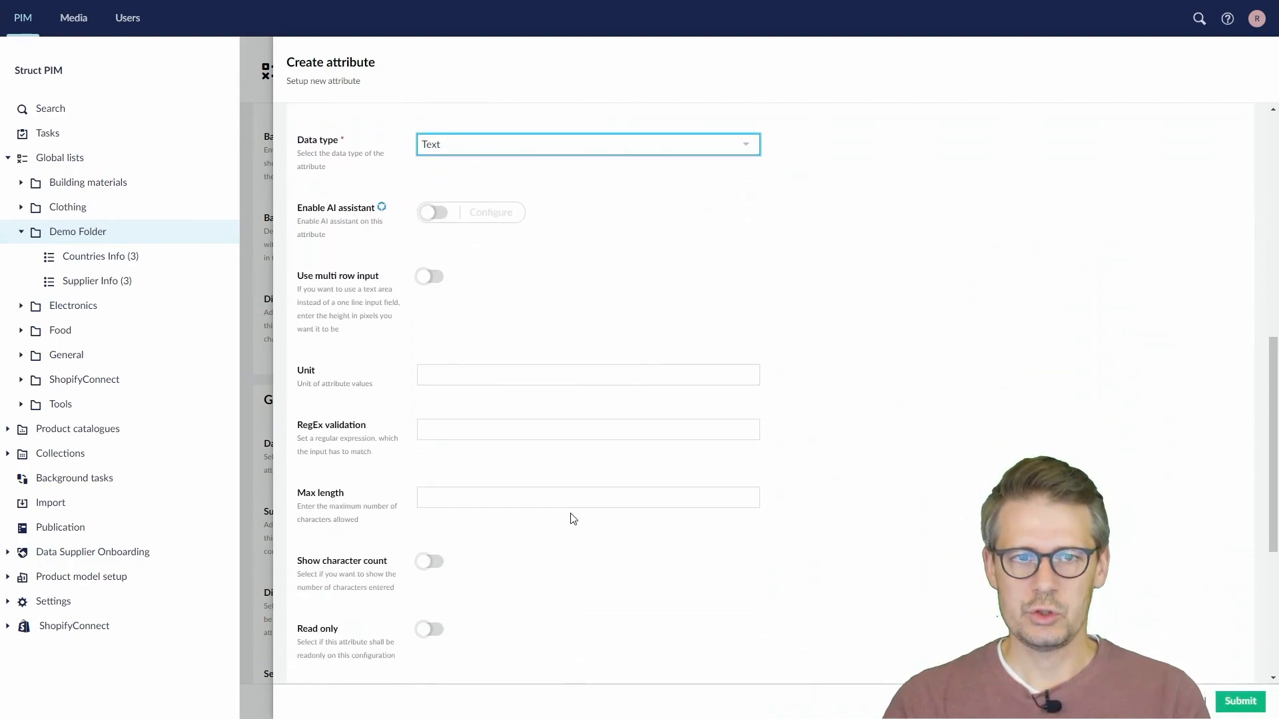
pyautogui.click(525, 499)
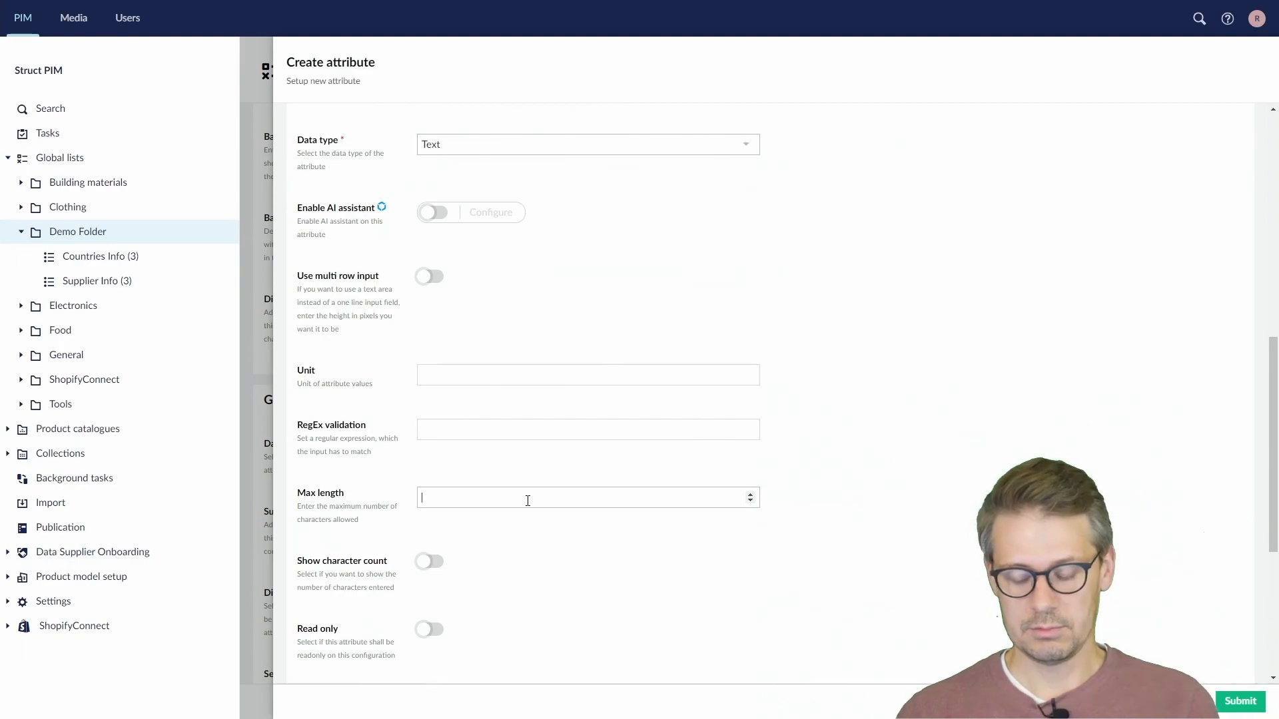
pyautogui.write('20')
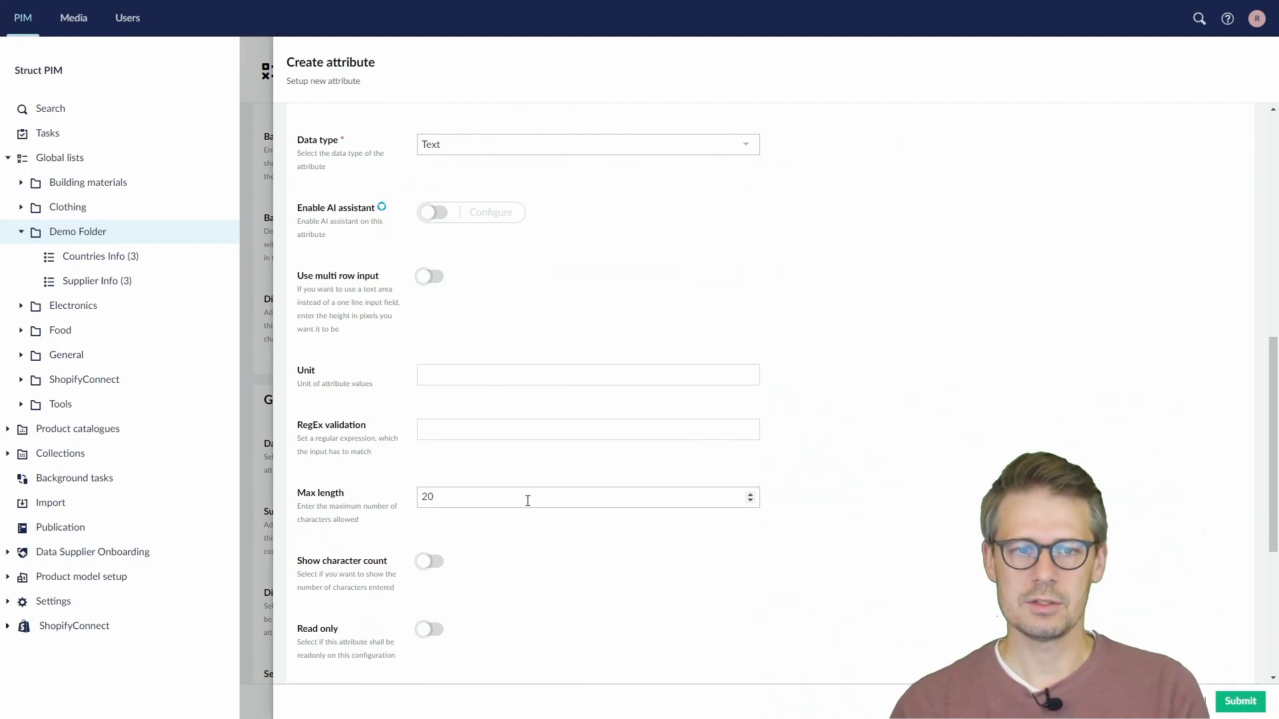
pyautogui.scroll(-2, 529, 506)
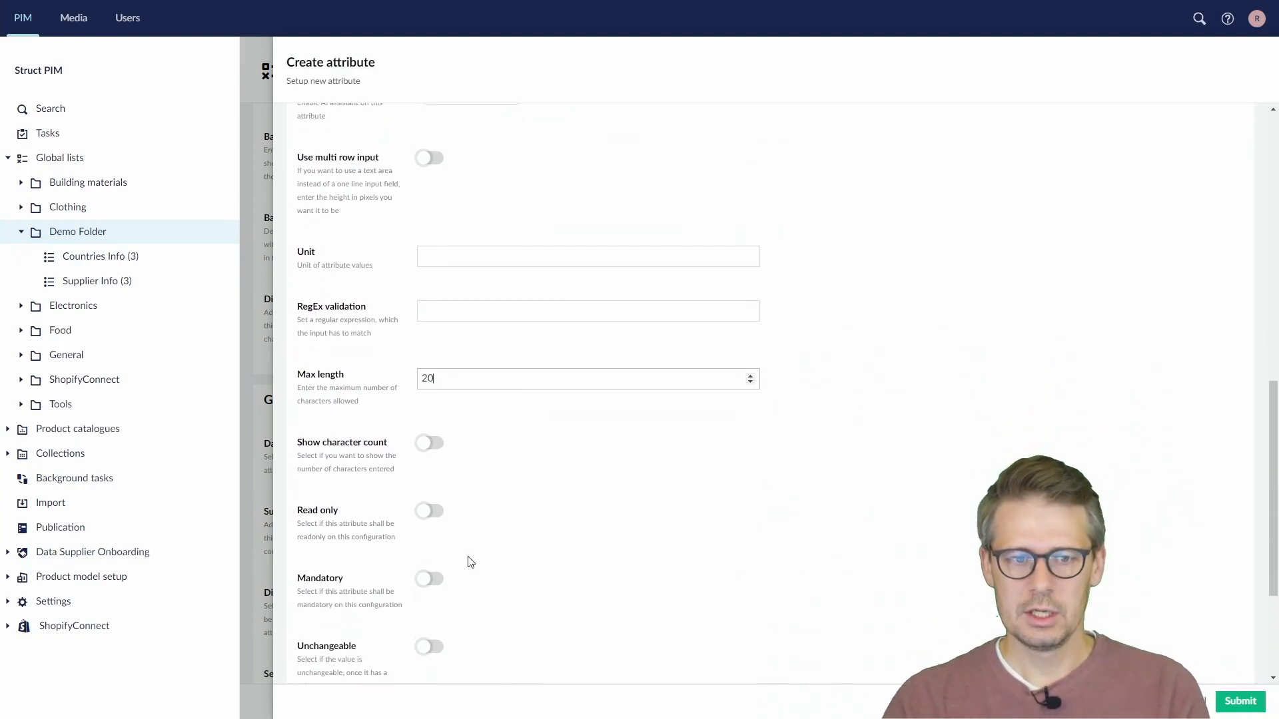
pyautogui.click(437, 567)
# Localize the Name sub attribute's data with English as fallback language, and submit the attribute
pyautogui.scroll(-3, 636, 576)
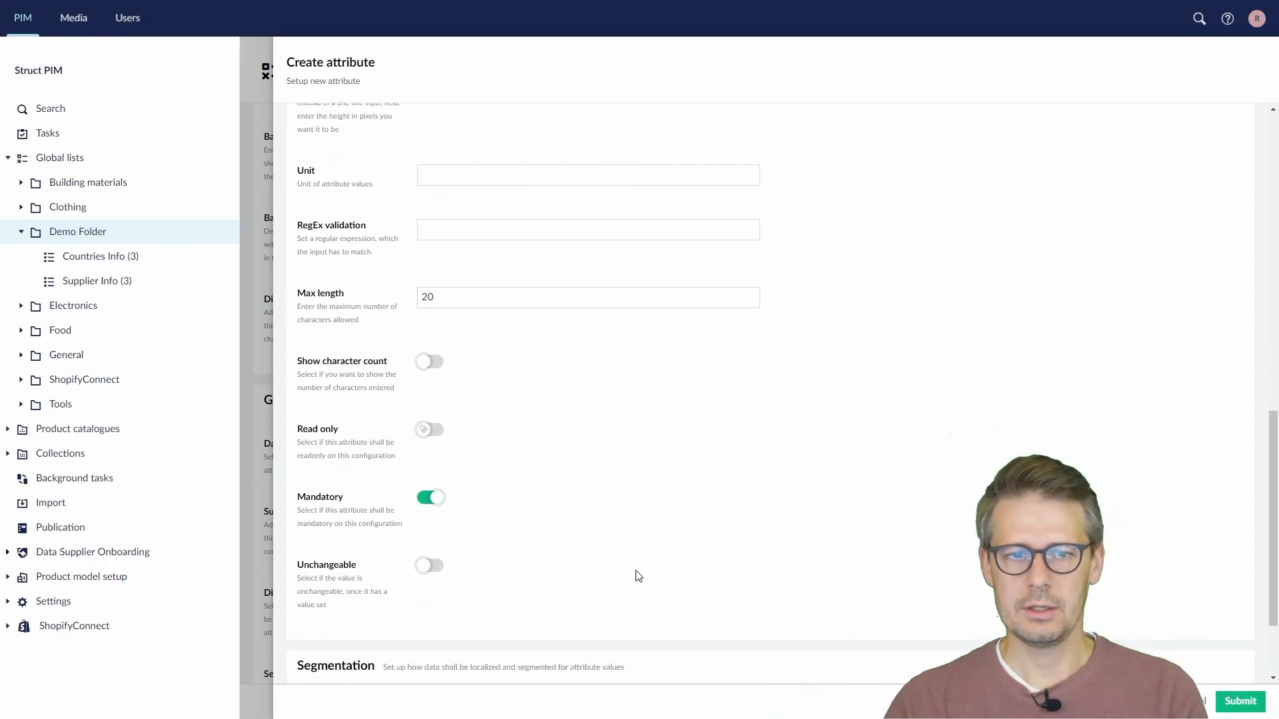
pyautogui.click(433, 587)
pyautogui.scroll(-1, 531, 603)
pyautogui.click(532, 598)
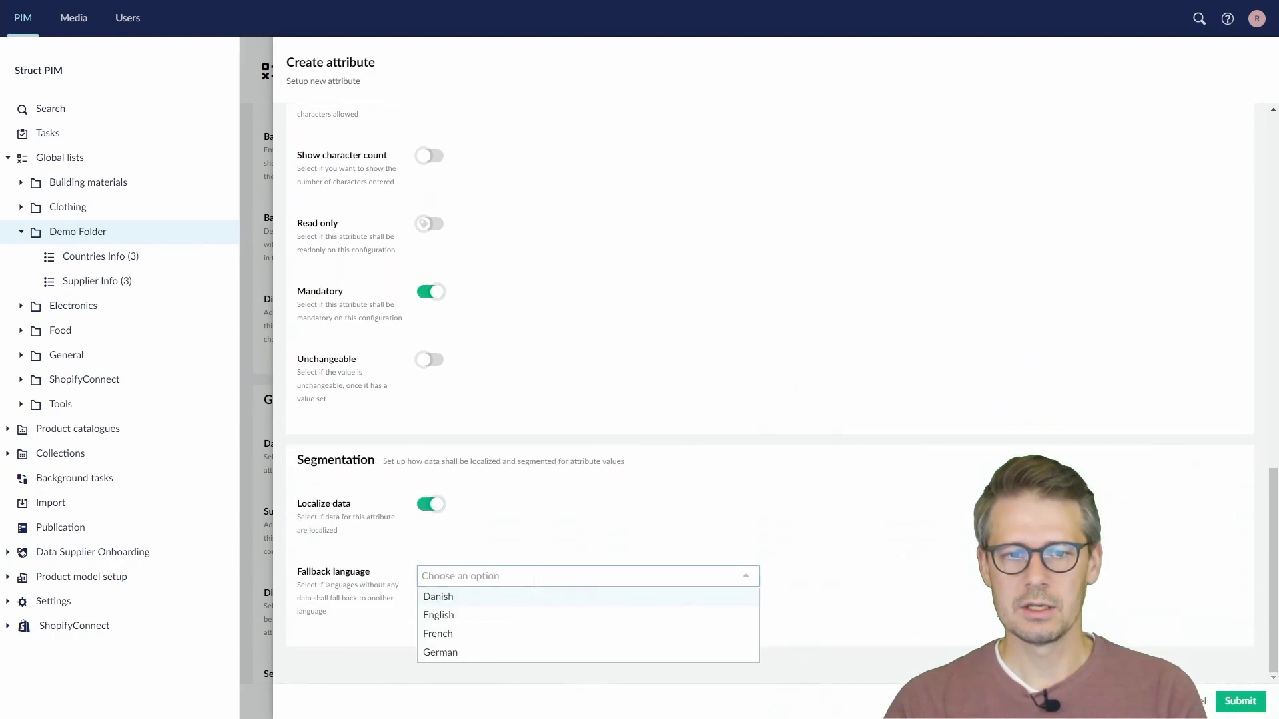
pyautogui.click(540, 619)
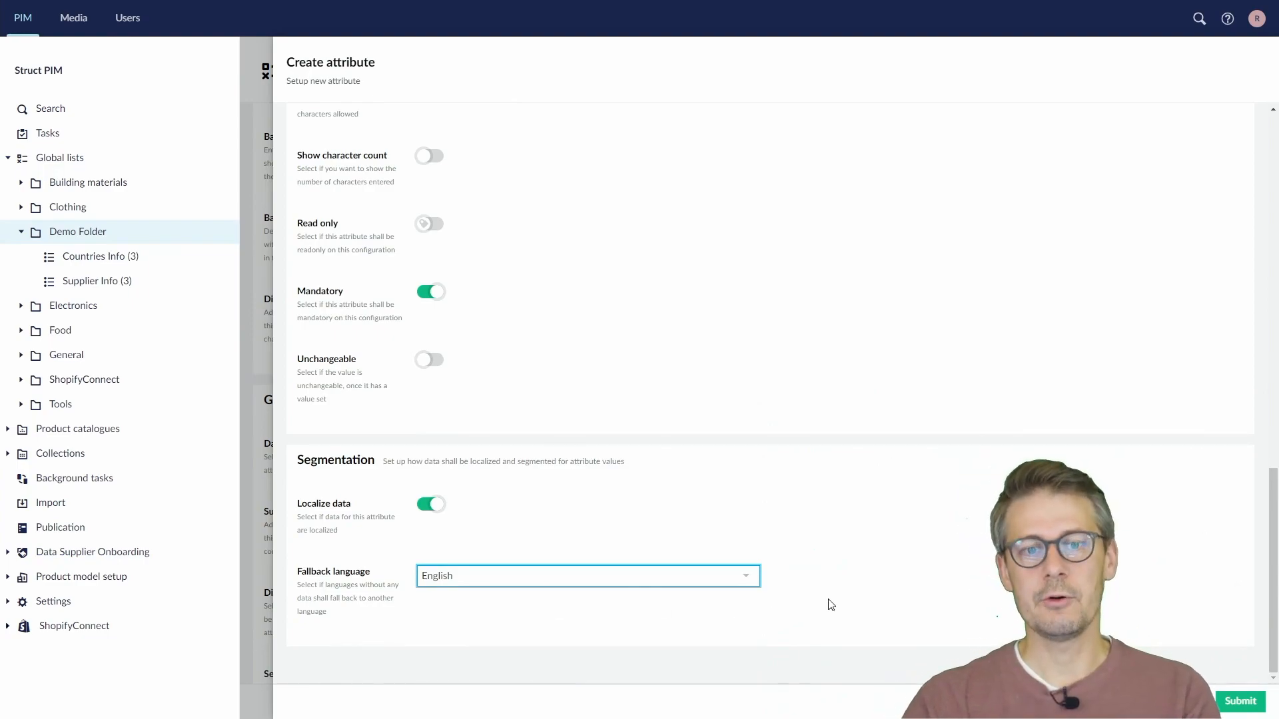
pyautogui.click(1241, 701)
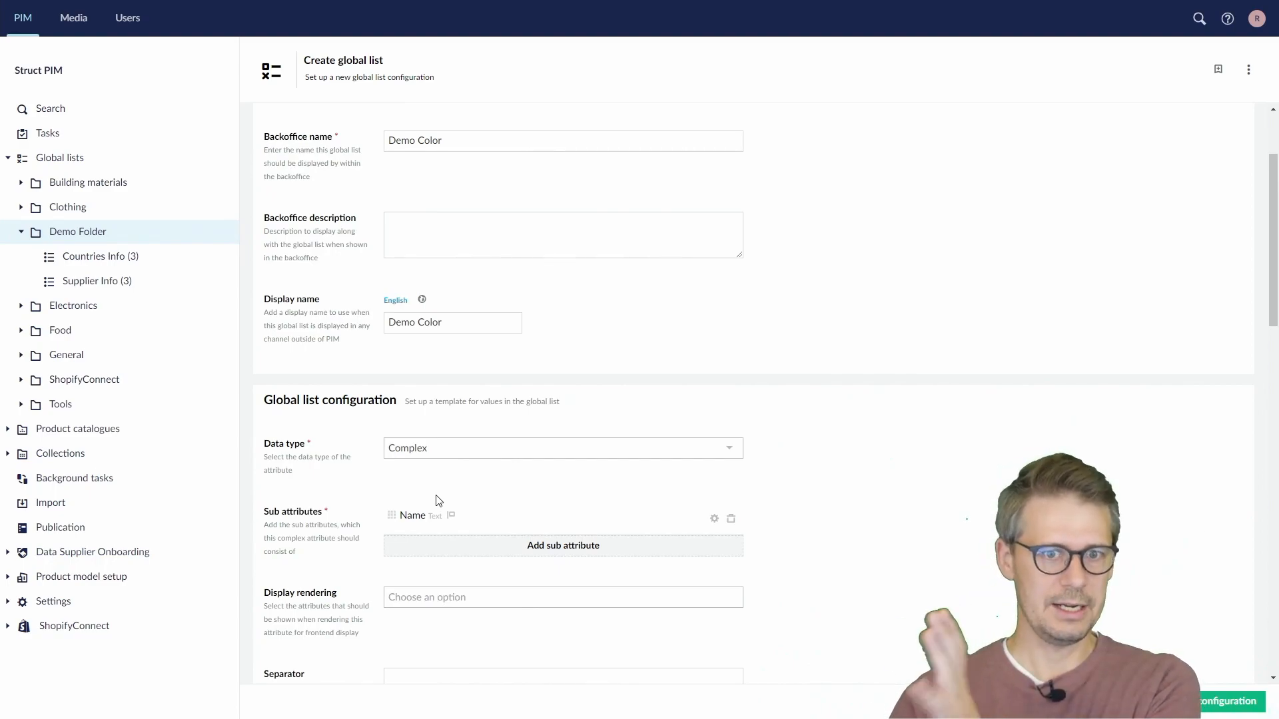
# Look through the global list's configuration options down to the Key definition setting
pyautogui.scroll(-2, 439, 501)
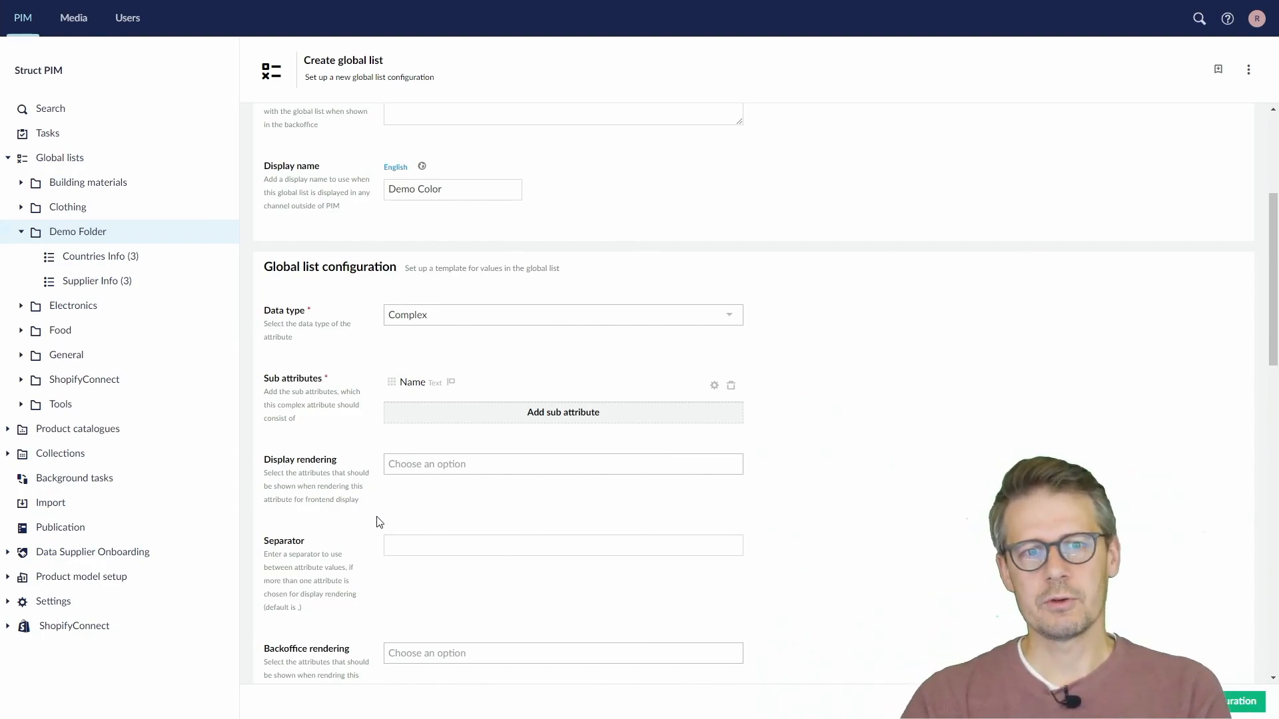
pyautogui.scroll(-6, 373, 523)
pyautogui.scroll(-3, 379, 522)
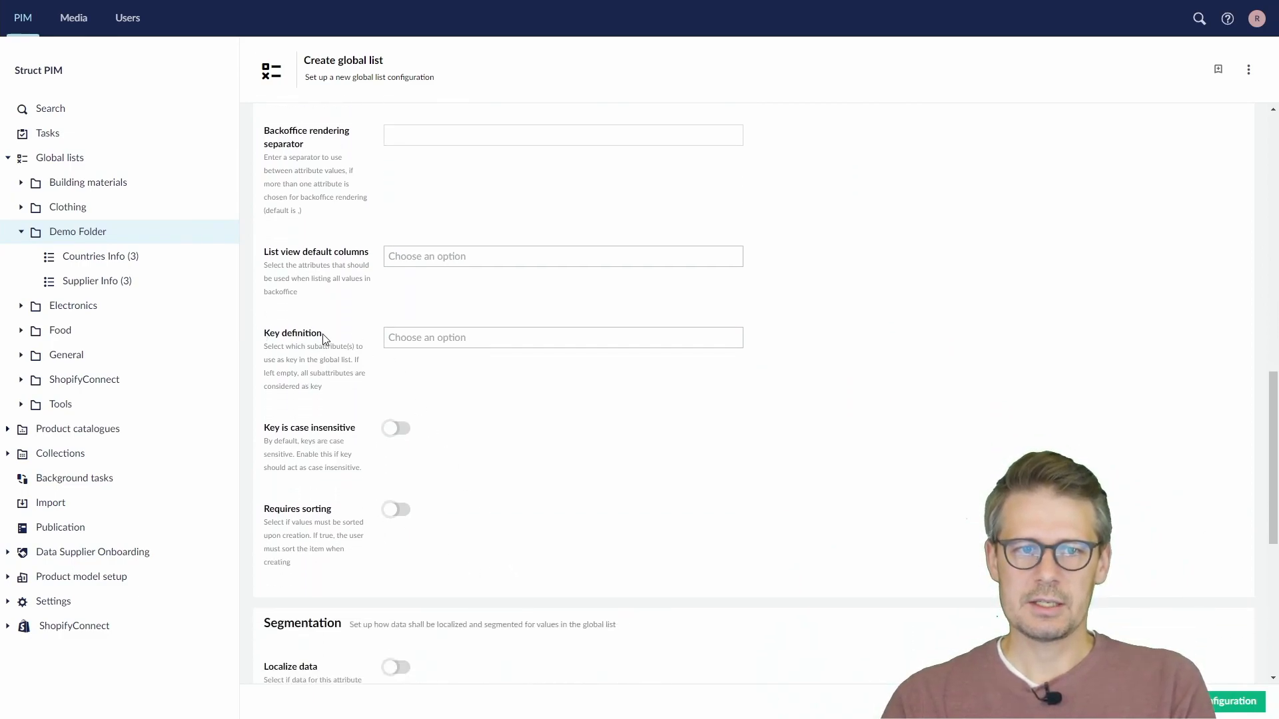
pyautogui.moveTo(255, 314)
pyautogui.mouseDown()
pyautogui.moveTo(320, 372)
pyautogui.moveTo(764, 401)
pyautogui.mouseUp()
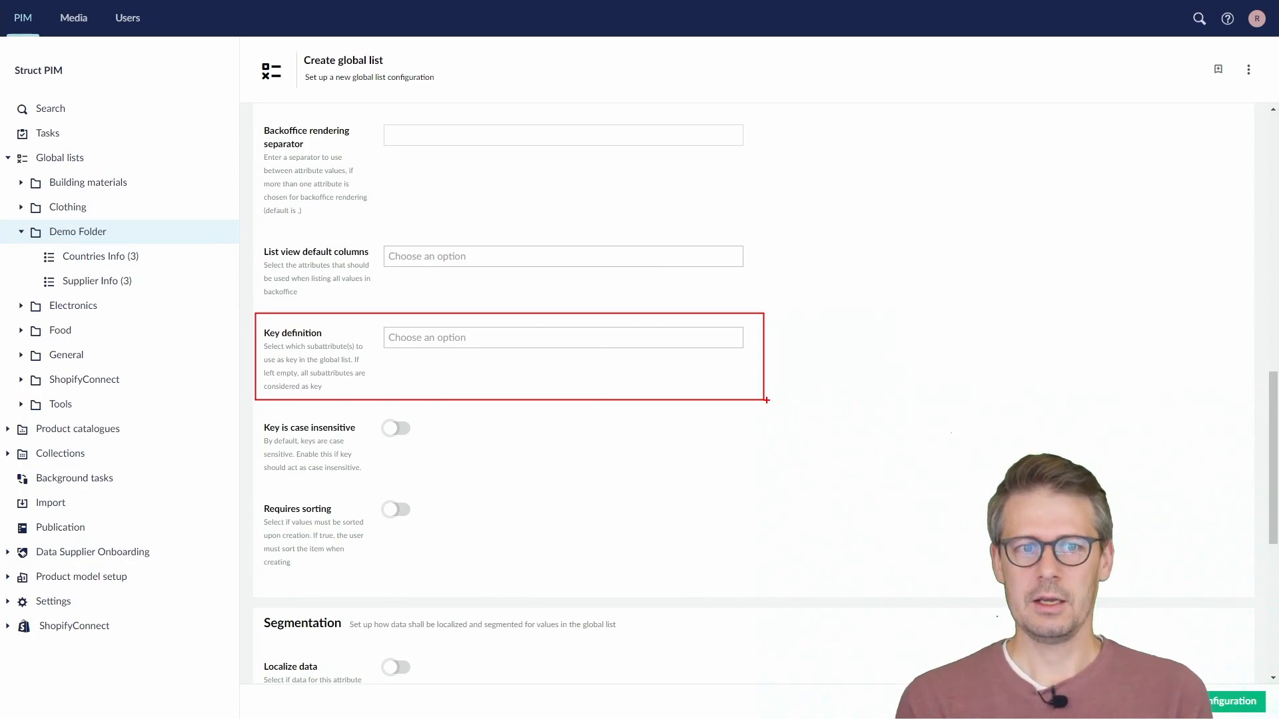
# Examine the Key definition setting alongside the Name sub attribute, and review the remaining key, sorting and segmentation options
pyautogui.press('Escape')
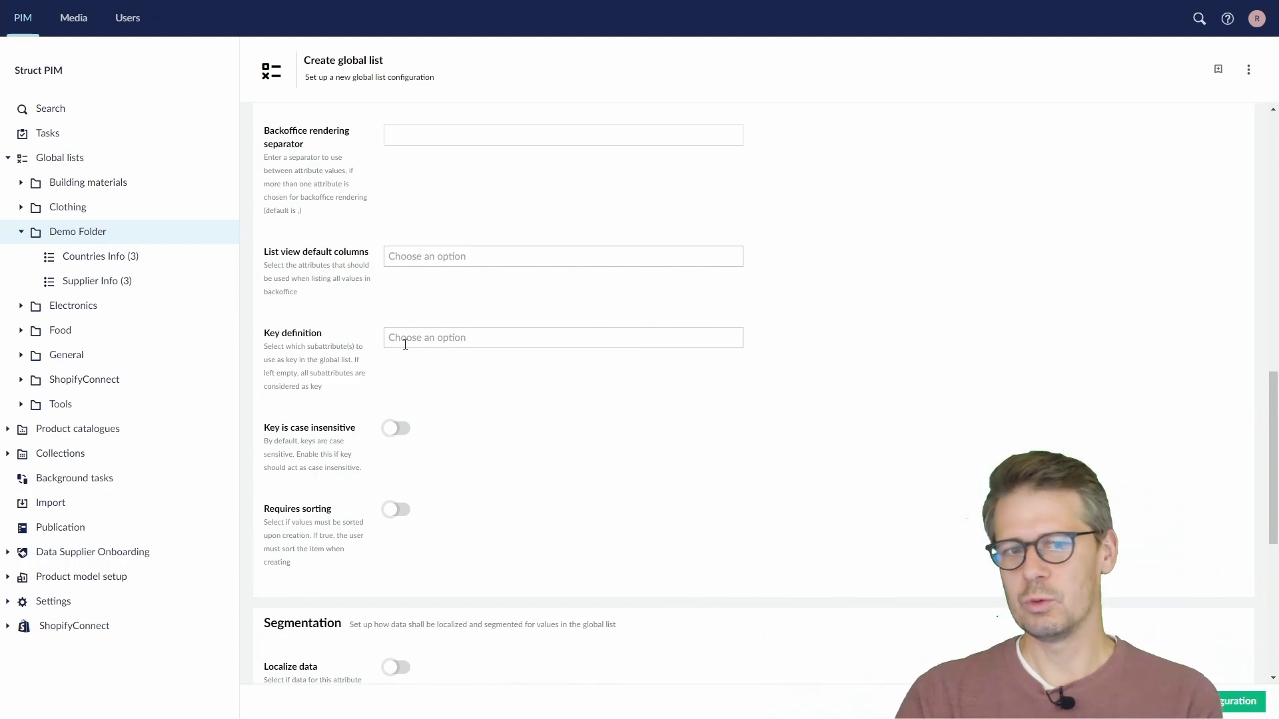
pyautogui.click(445, 338)
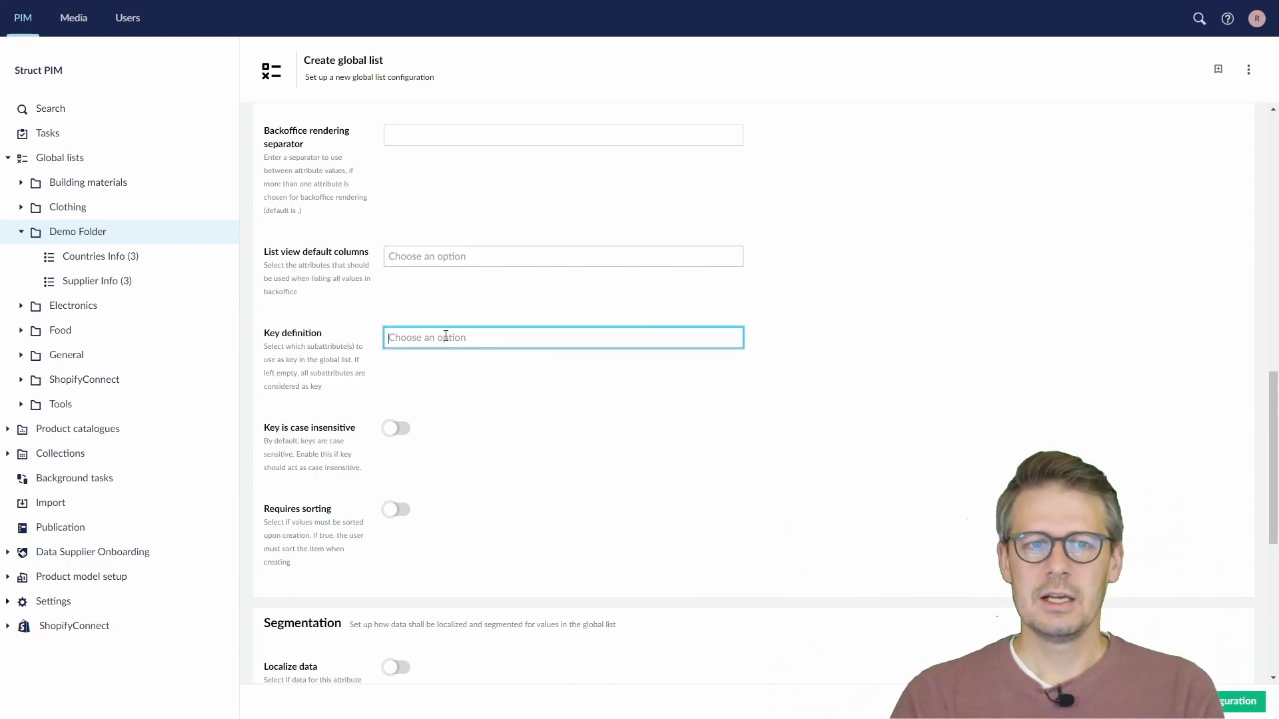
pyautogui.scroll(10, 446, 338)
pyautogui.scroll(-2, 408, 289)
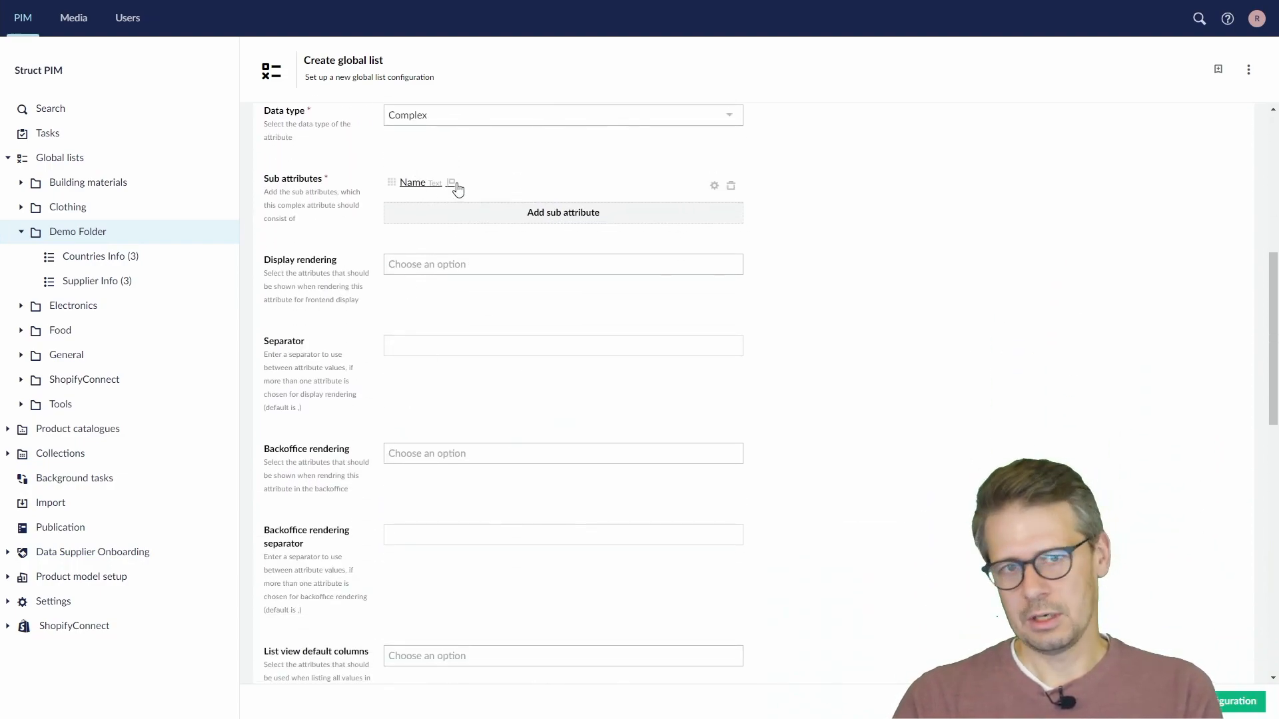
pyautogui.scroll(-2, 508, 514)
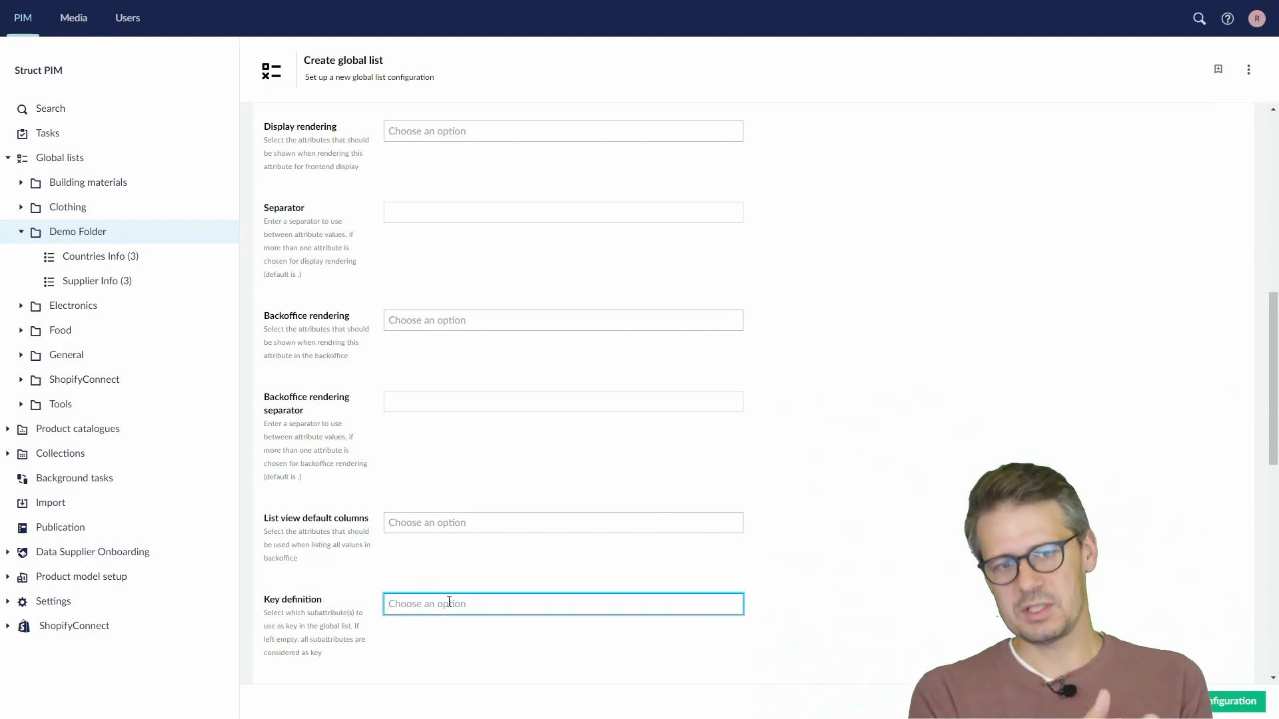
pyautogui.scroll(-1, 483, 601)
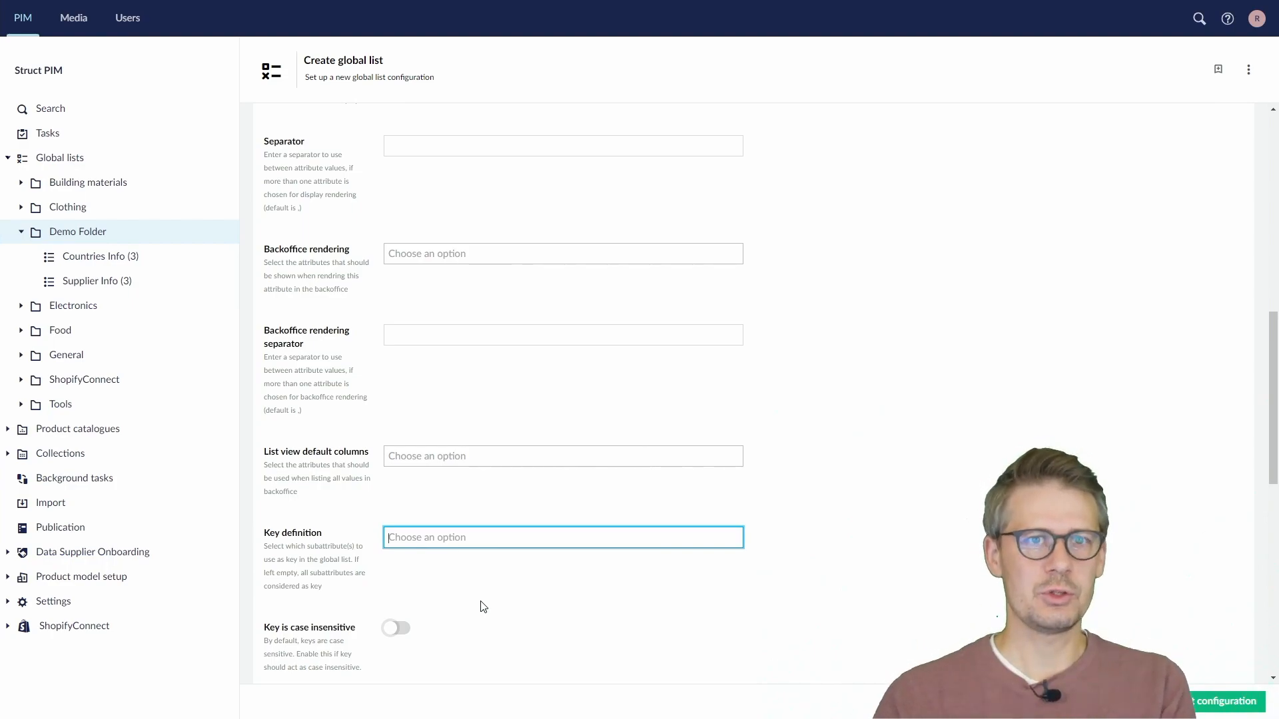
pyautogui.scroll(-4, 483, 605)
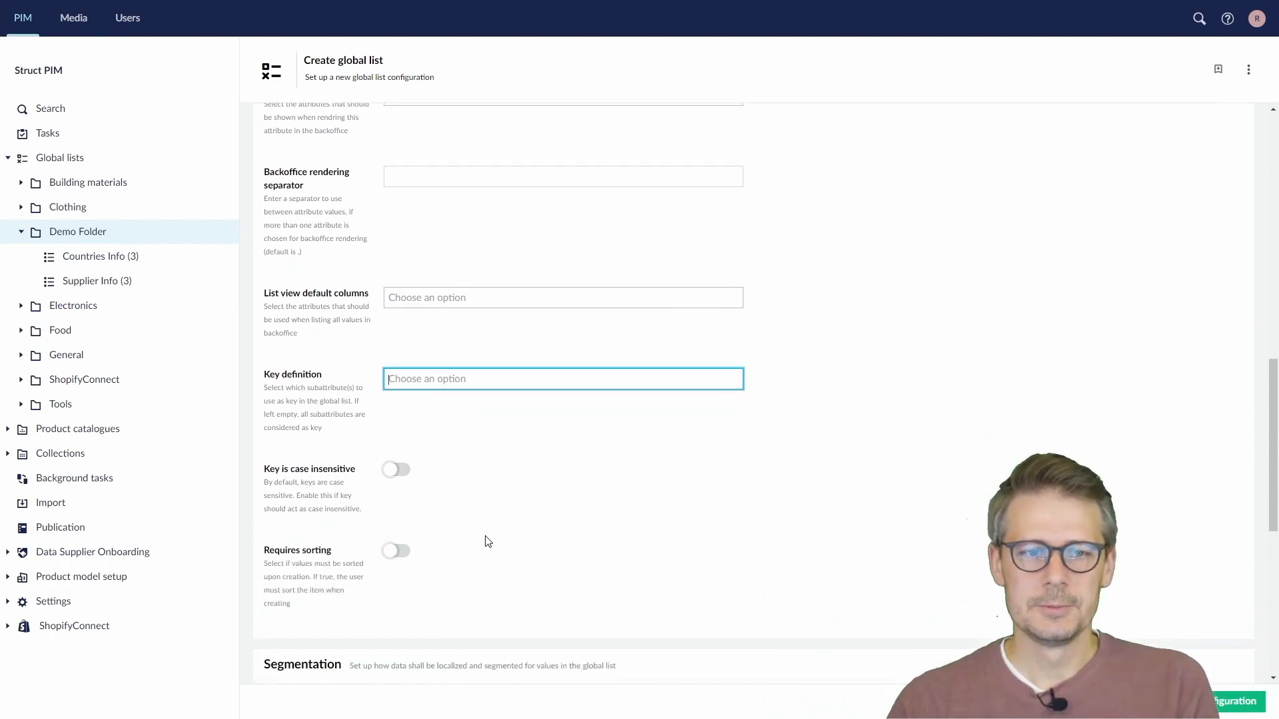
pyautogui.click(539, 433)
pyautogui.scroll(-2, 545, 439)
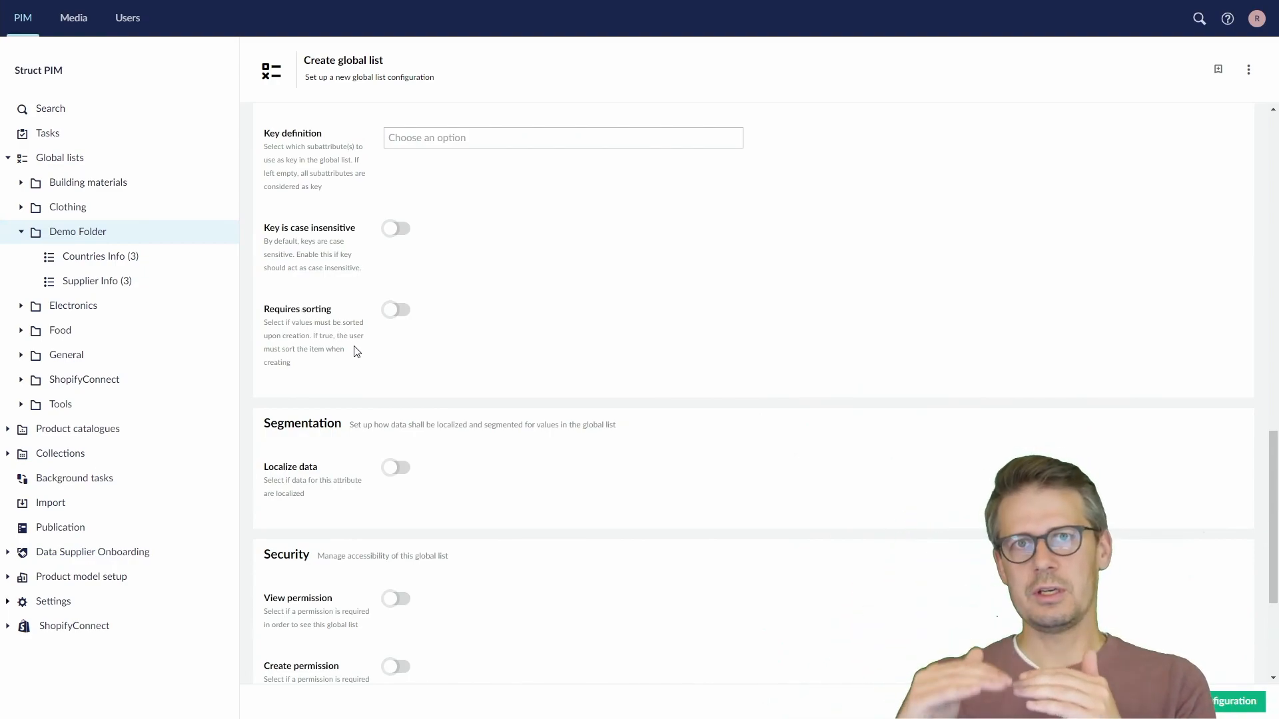
# Try the Requires sorting option, switch it back off, and submit the Demo Color global list configuration
pyautogui.click(392, 315)
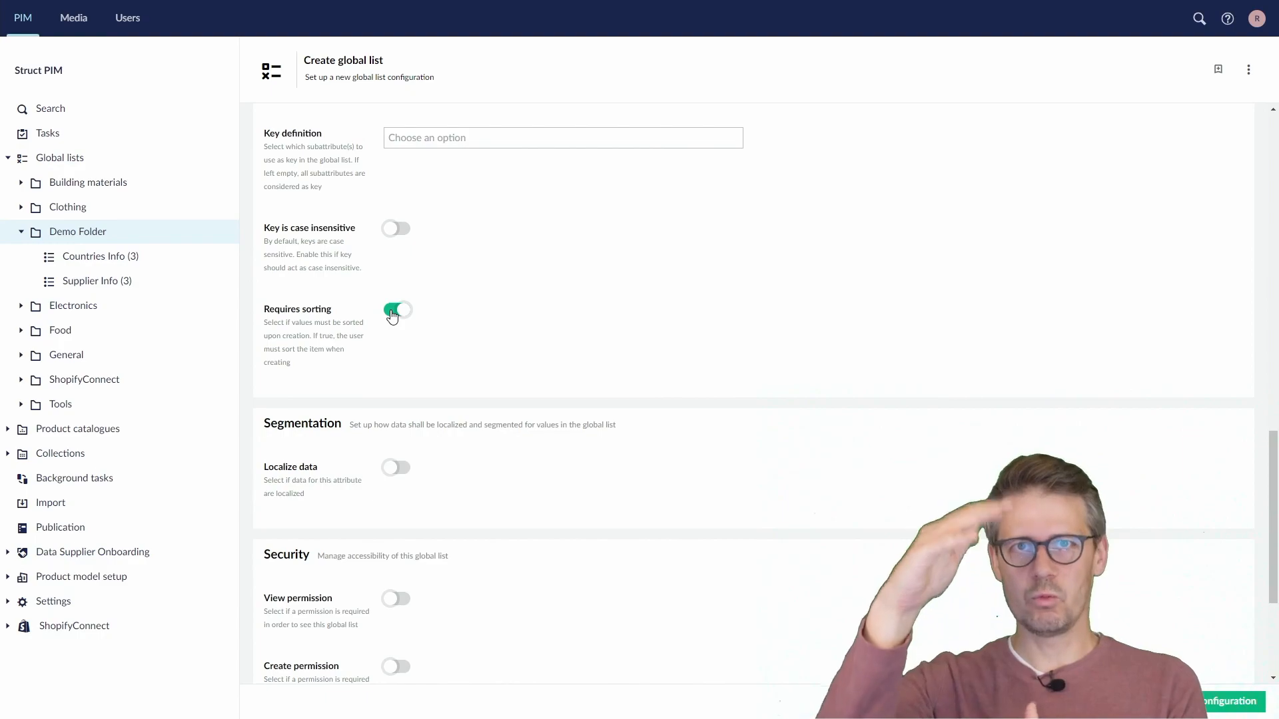
pyautogui.click(393, 315)
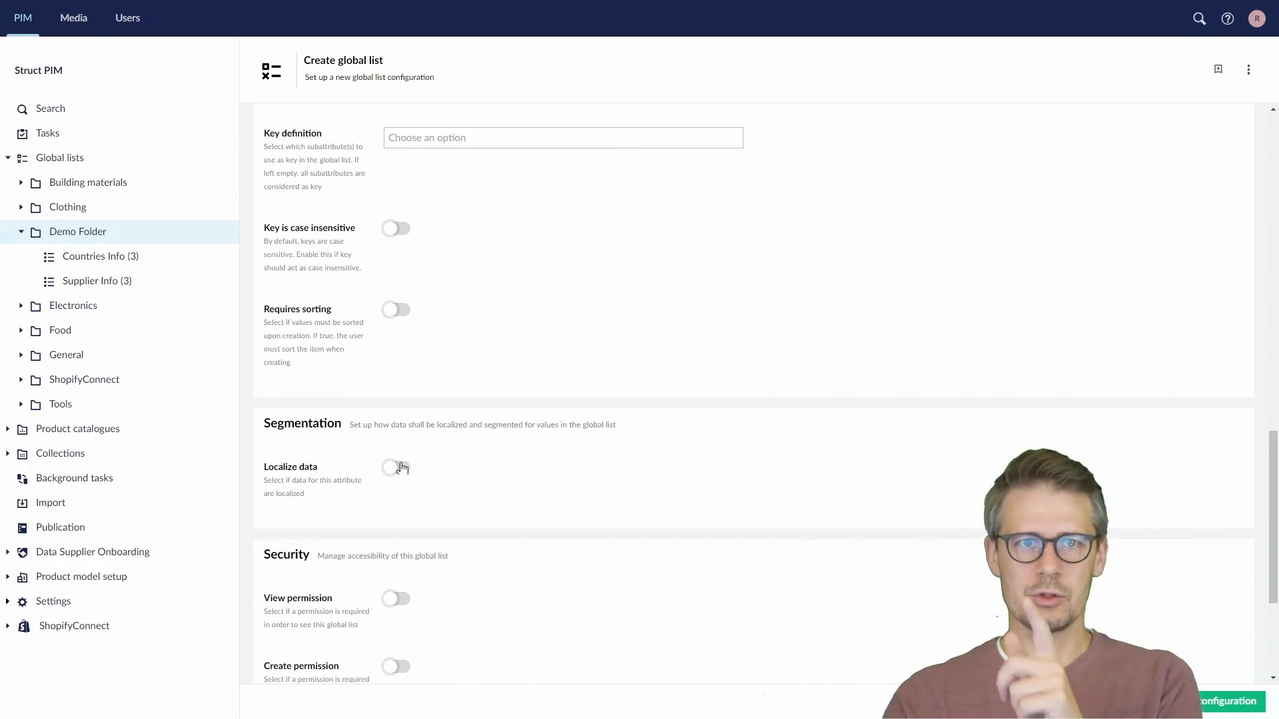
pyautogui.scroll(12, 431, 394)
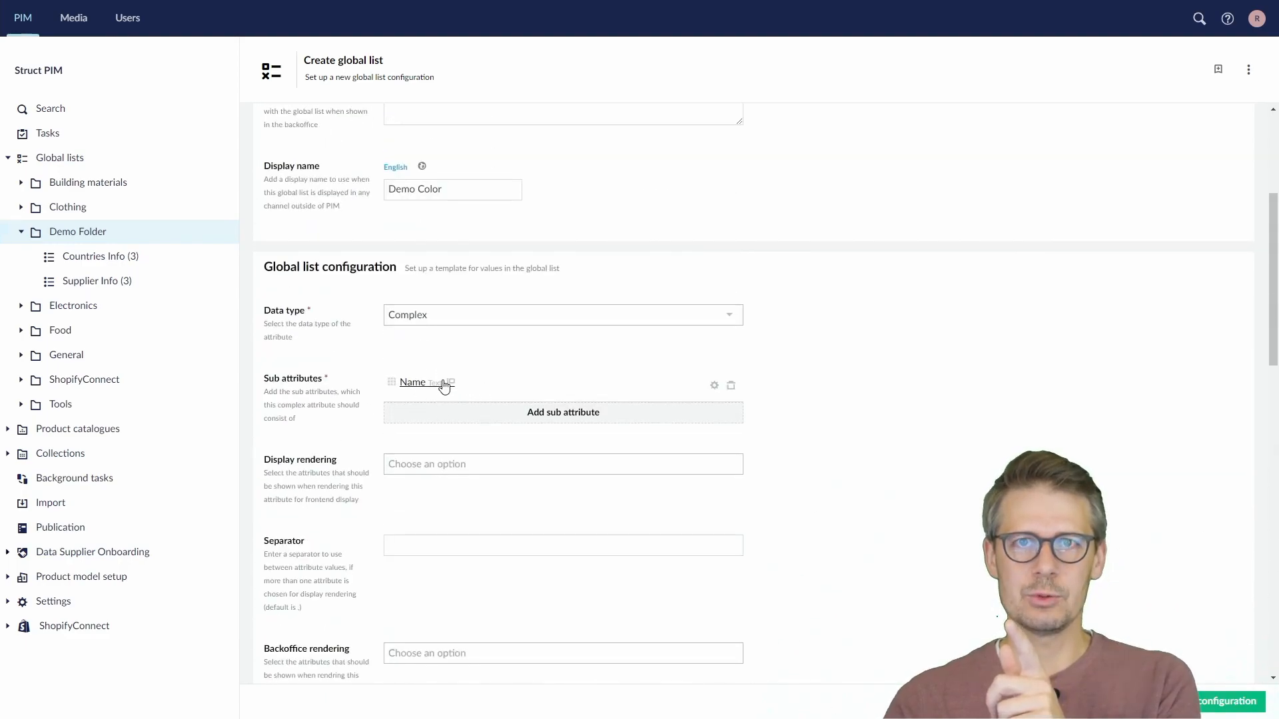
pyautogui.scroll(-12, 443, 383)
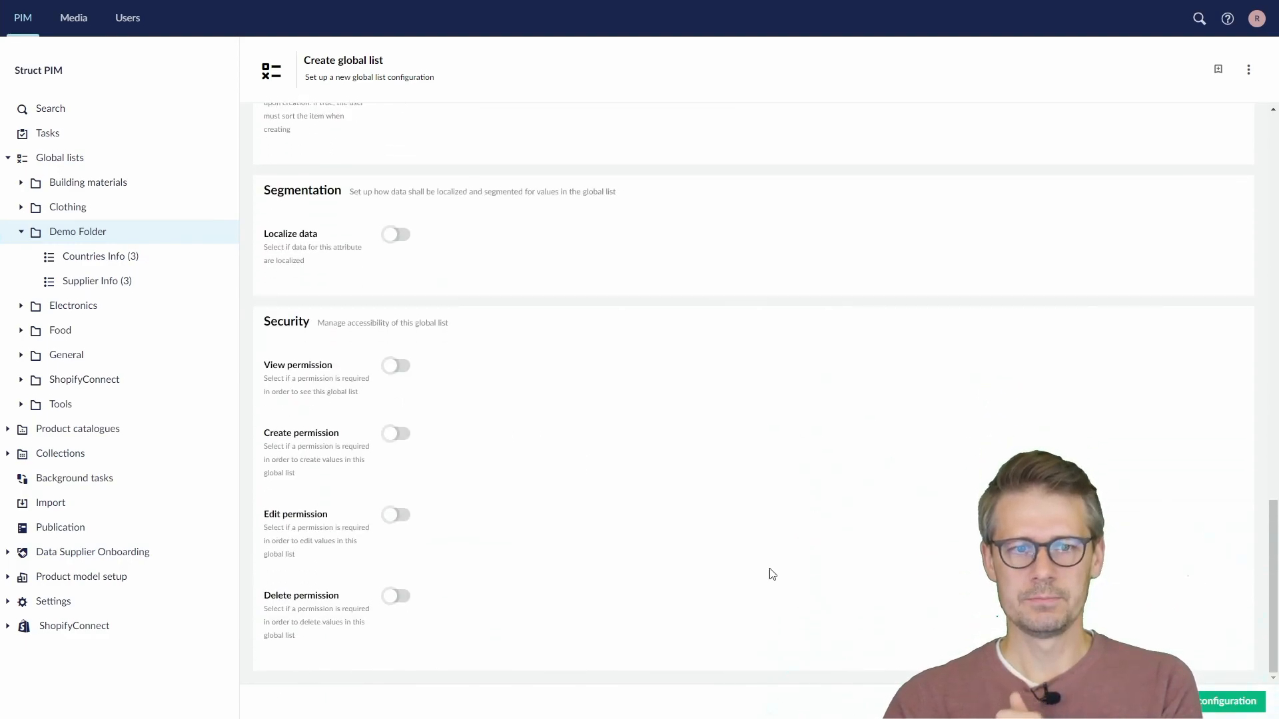
pyautogui.click(1234, 700)
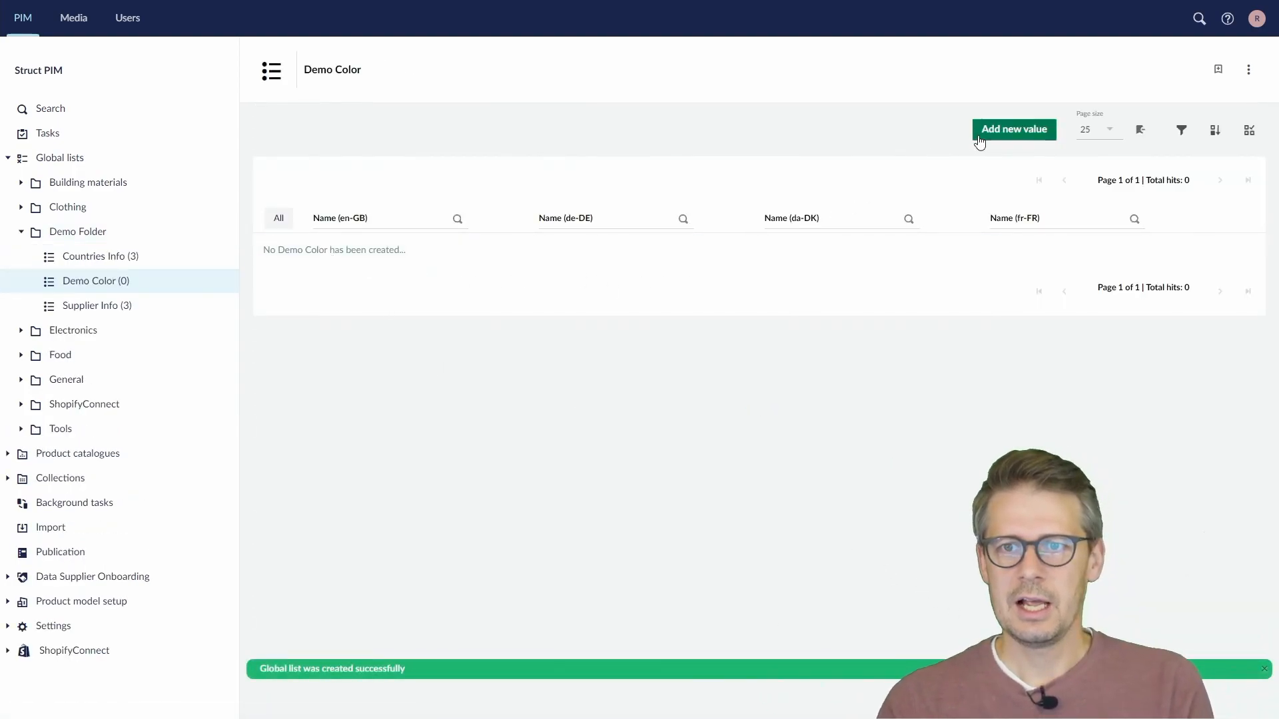
# Add the values Red, Green and Blue to the Demo Color global list
pyautogui.click(1002, 131)
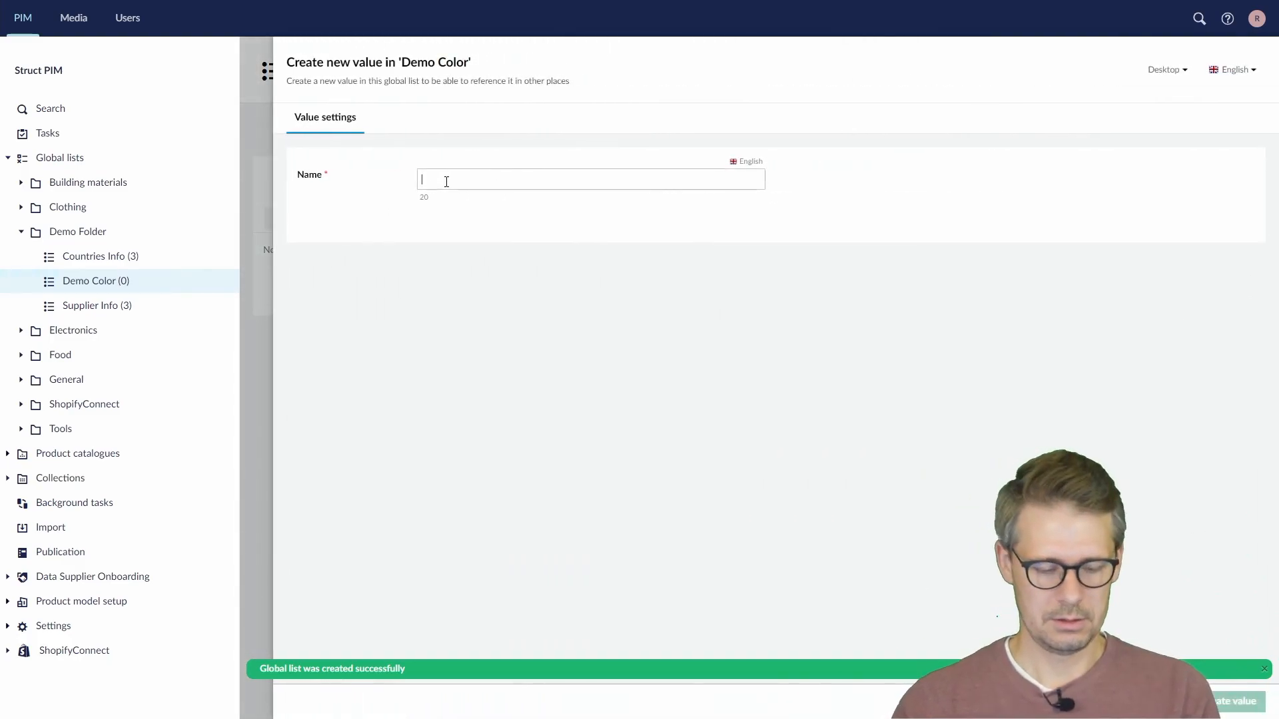
pyautogui.write('Red')
pyautogui.click(1241, 708)
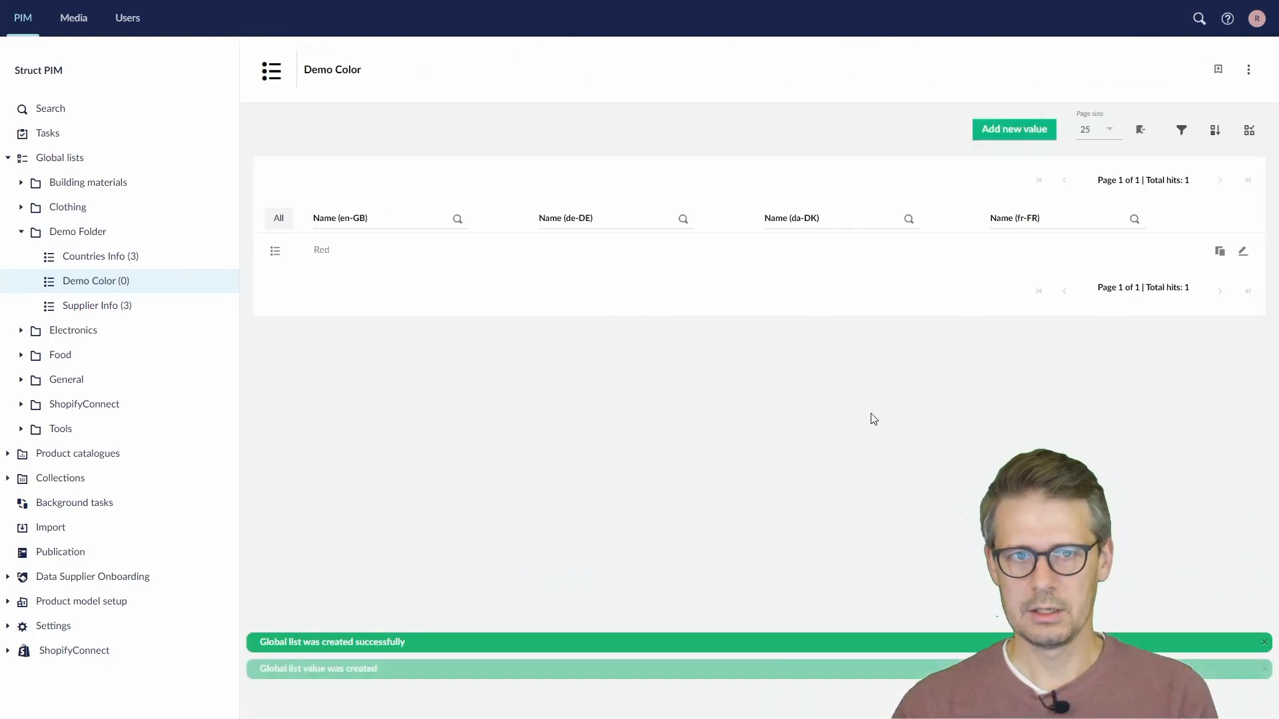
pyautogui.click(1003, 131)
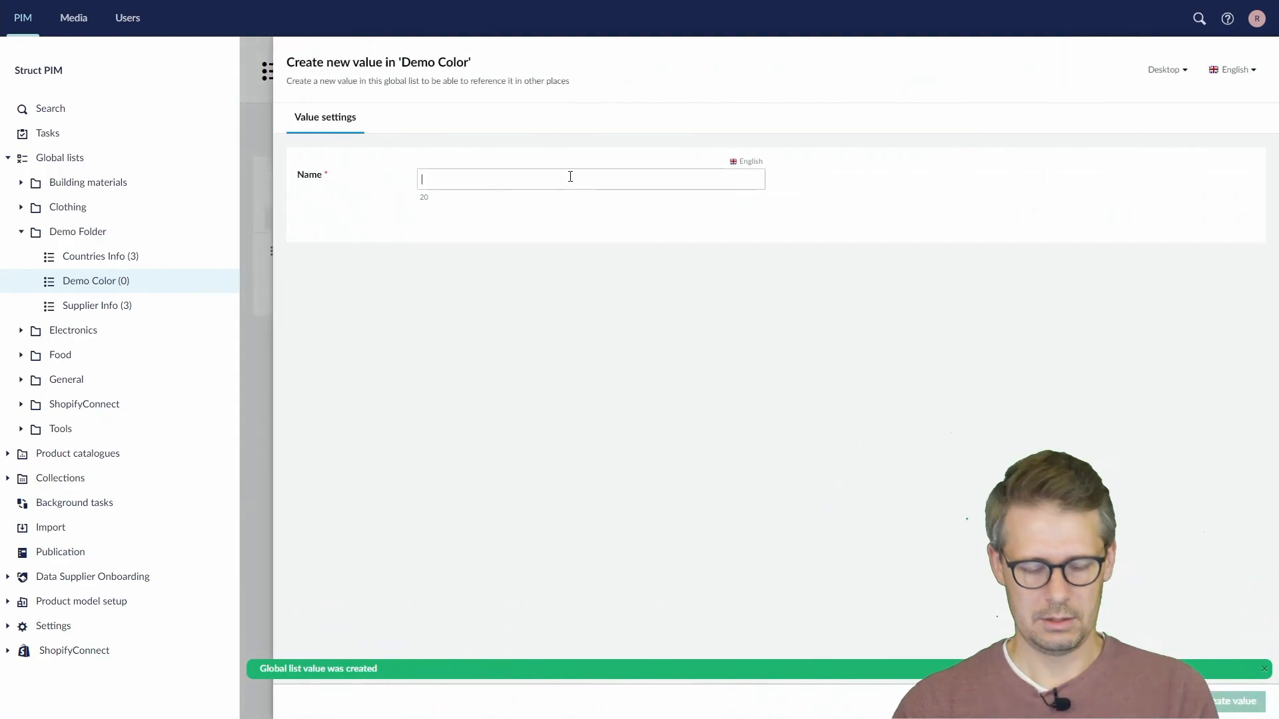
pyautogui.write('Green')
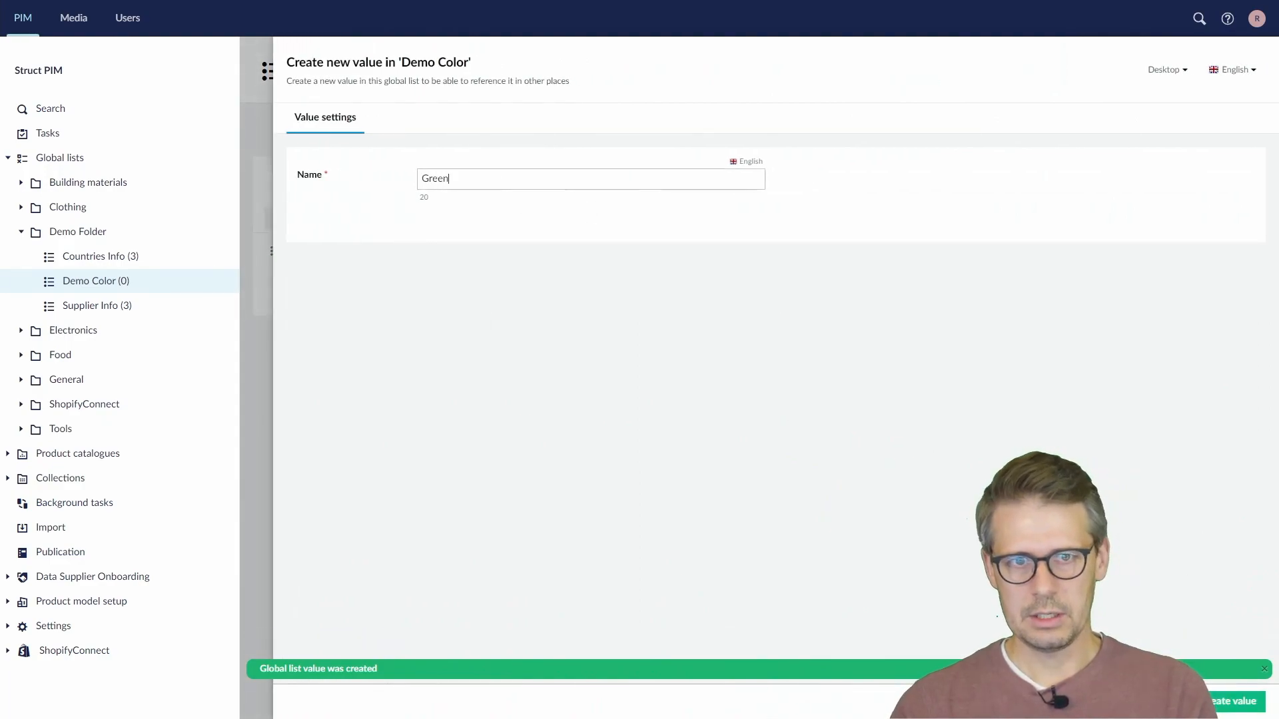
pyautogui.press('Return')
pyautogui.click(1006, 130)
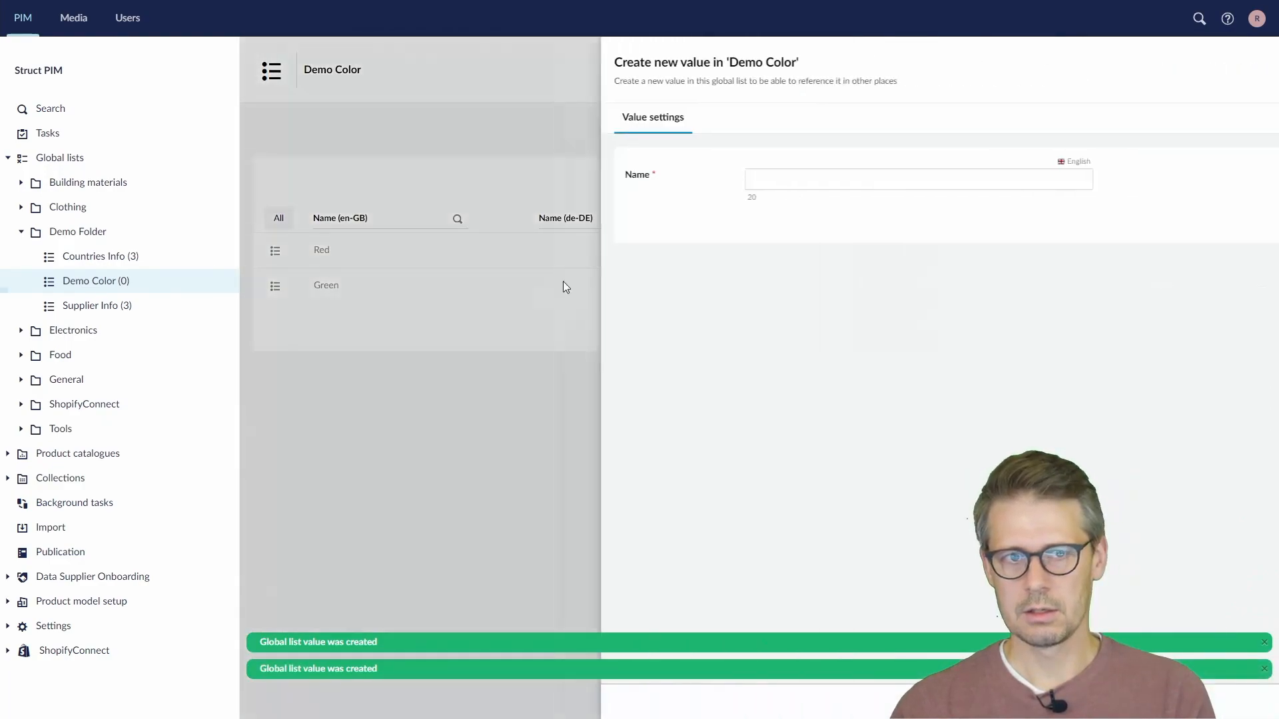
pyautogui.write('Blue')
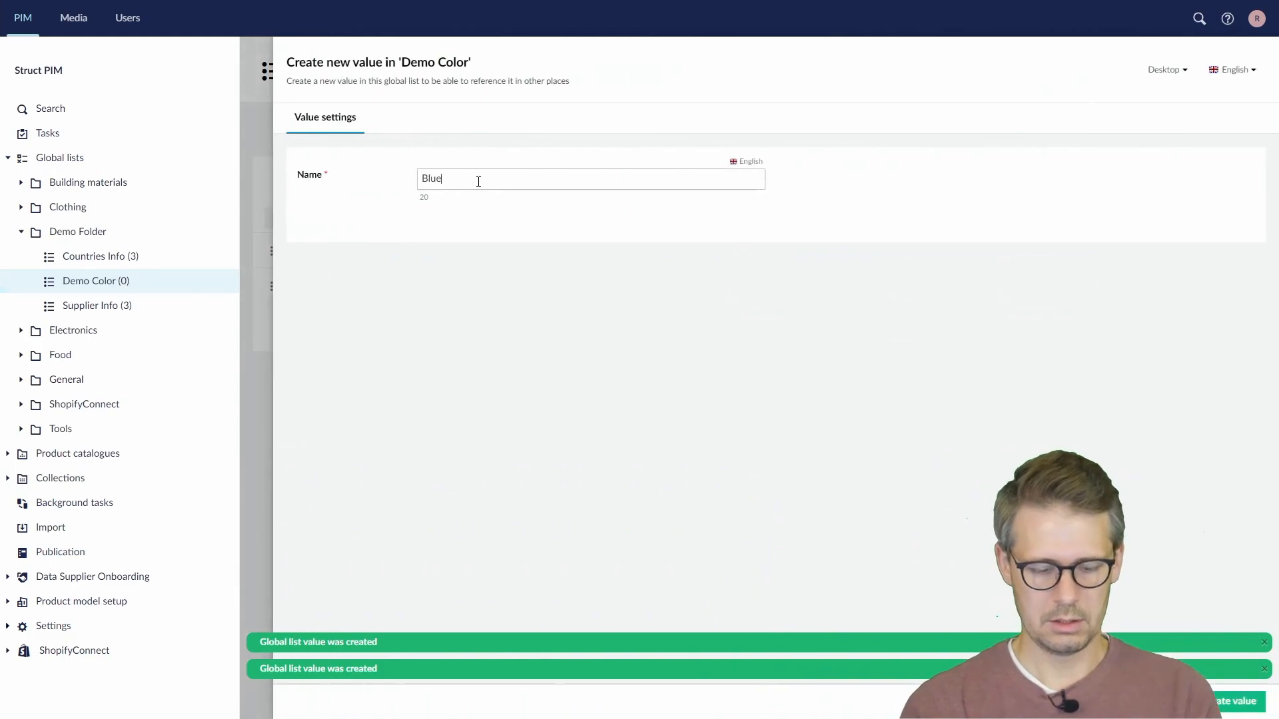
pyautogui.press('Return')
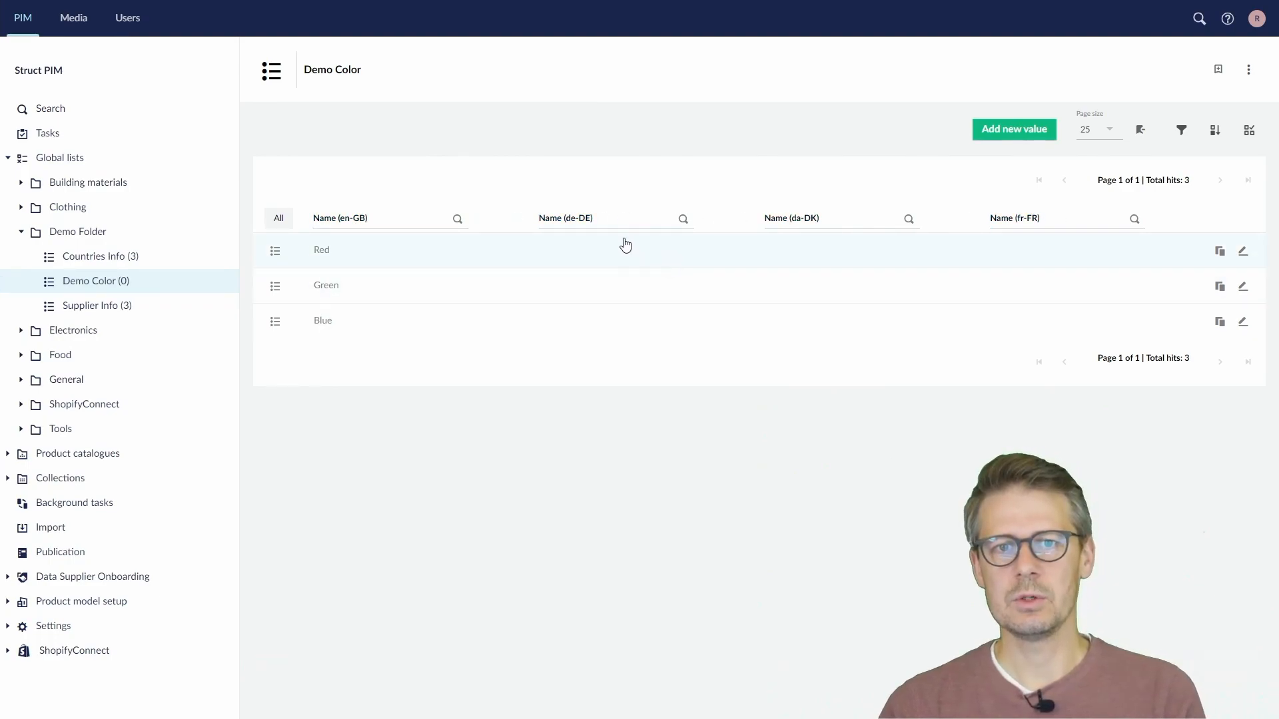
# Start a new attribute in the product model setup with the alias DemoColor
pyautogui.click(22, 232)
pyautogui.click(8, 160)
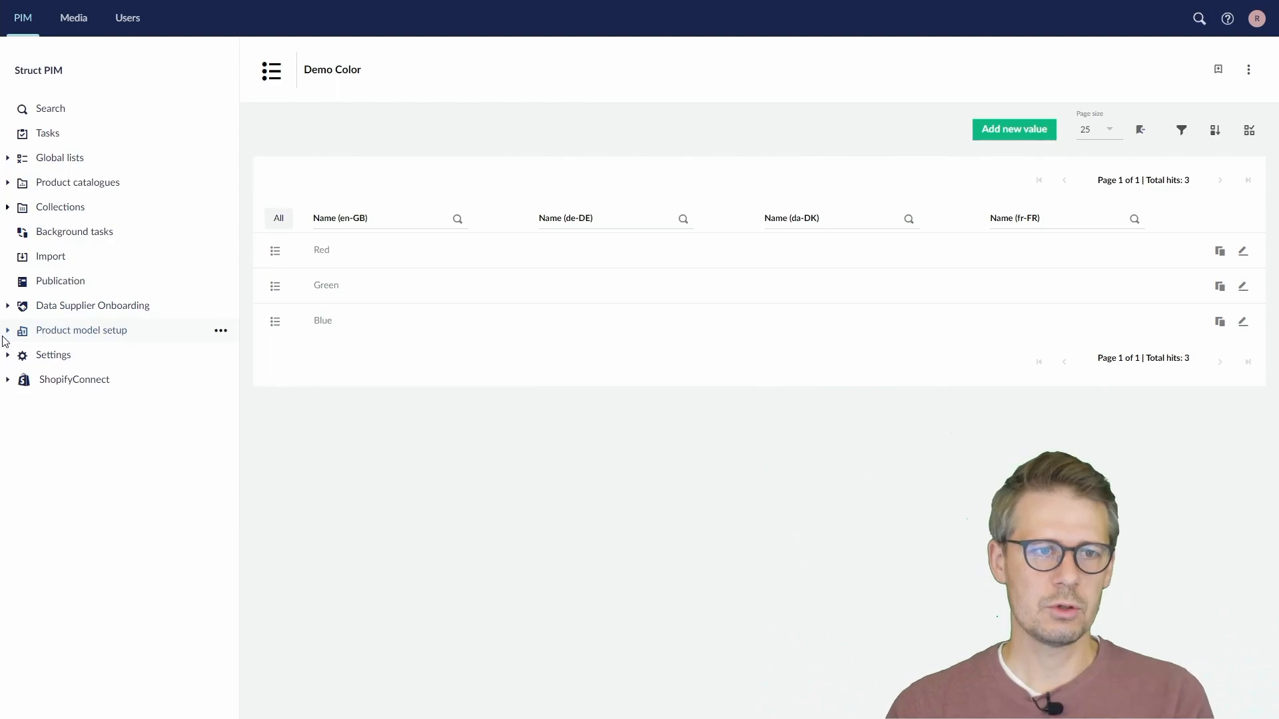
pyautogui.click(9, 331)
pyautogui.click(52, 382)
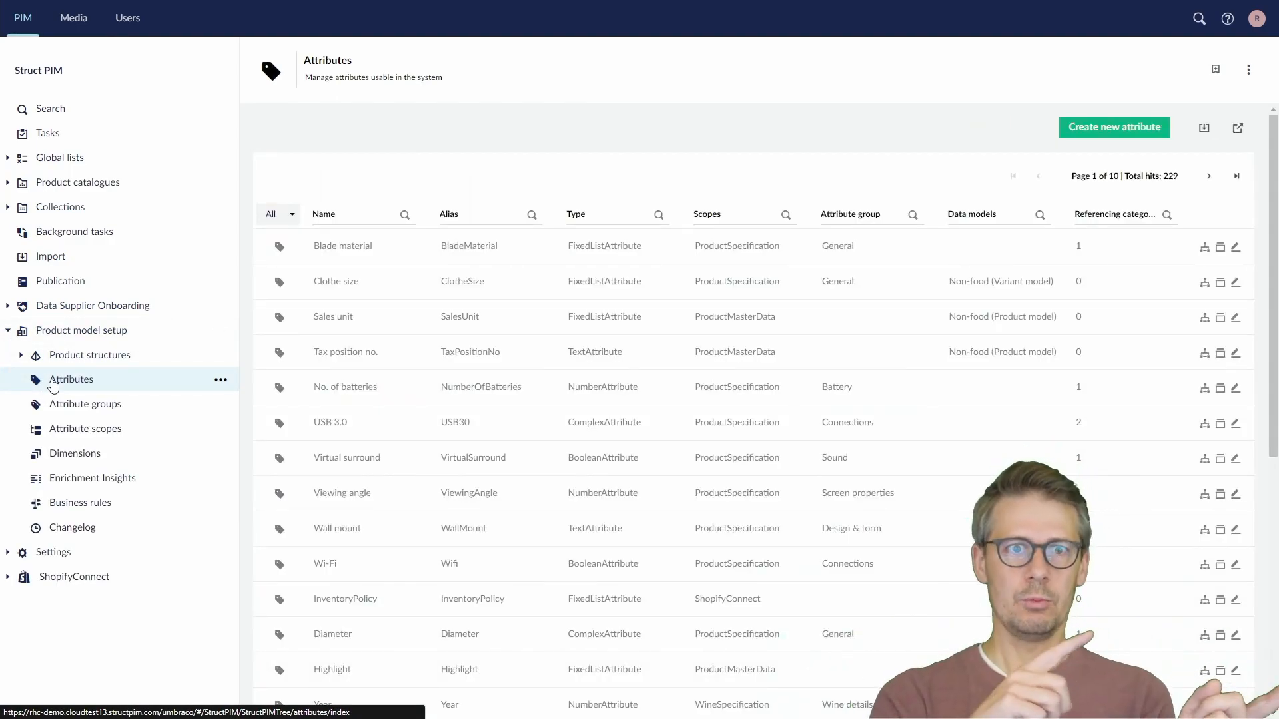
pyautogui.click(1088, 133)
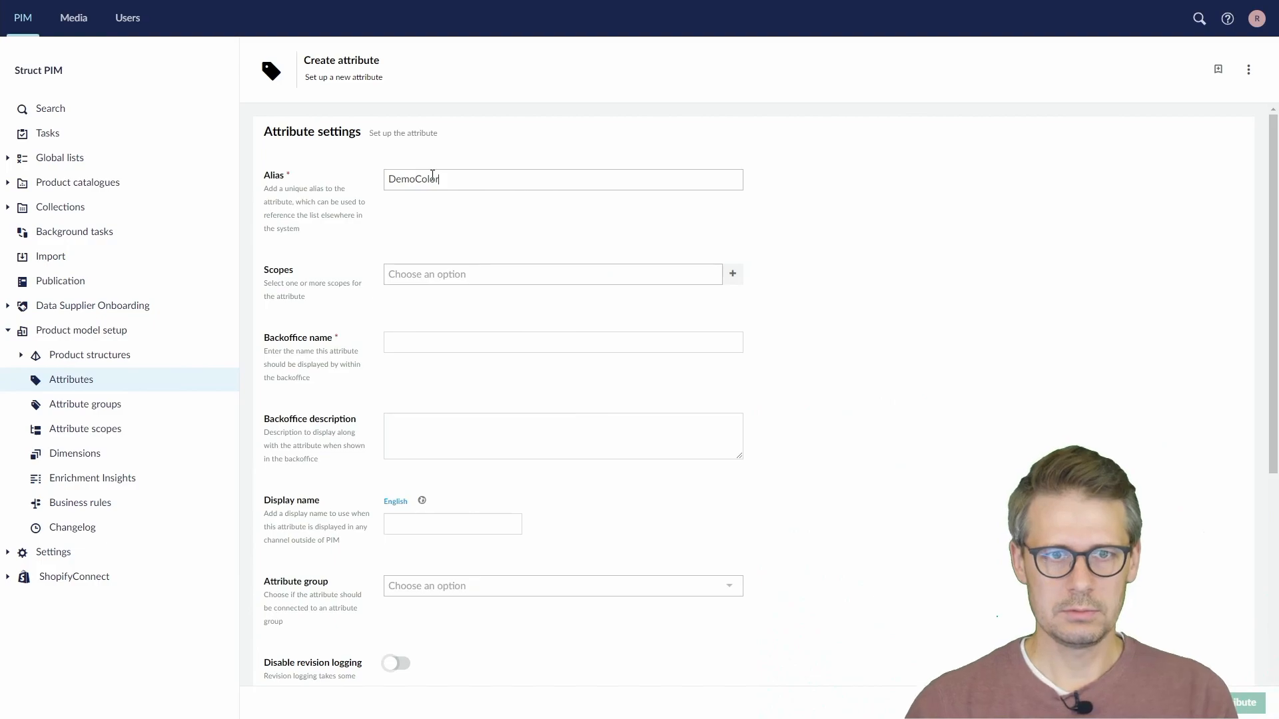
pyautogui.click(460, 187)
# Set both the backoffice name and the English display name of the attribute to Color
pyautogui.click(447, 343)
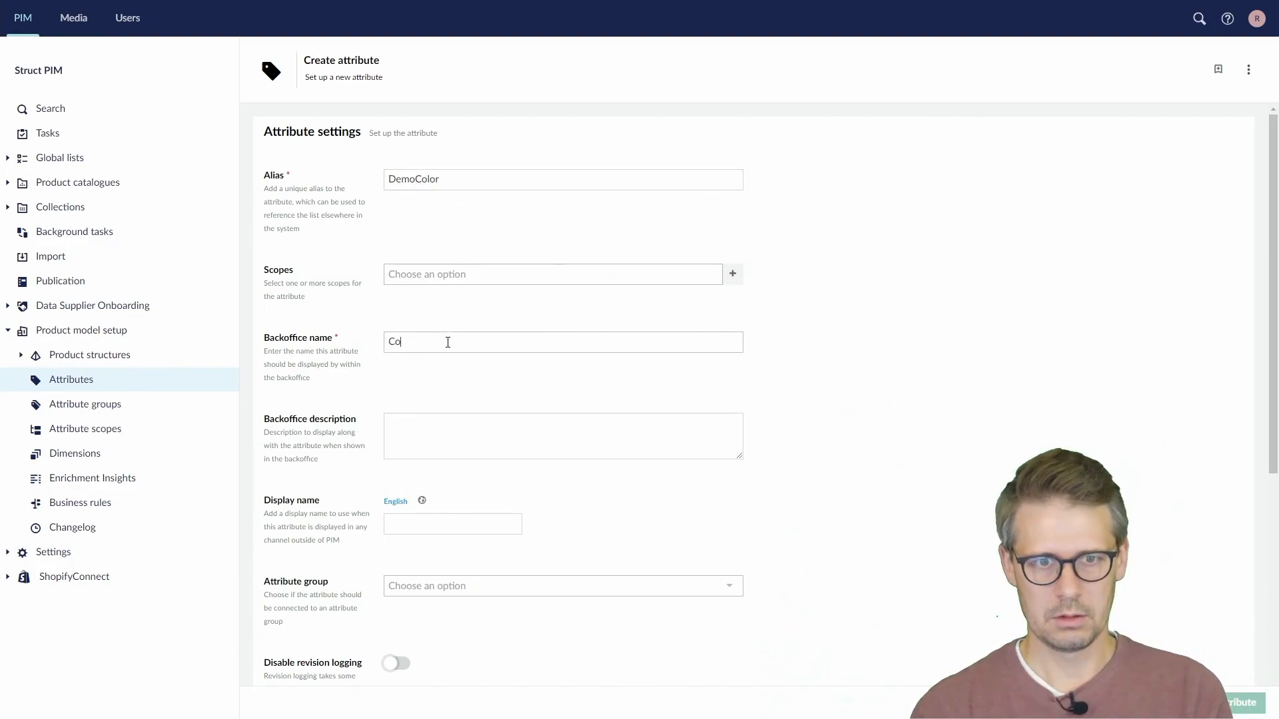
pyautogui.hotkey('ctrl', 'a')
pyautogui.hotkey('ctrl', 'c')
pyautogui.click(477, 519)
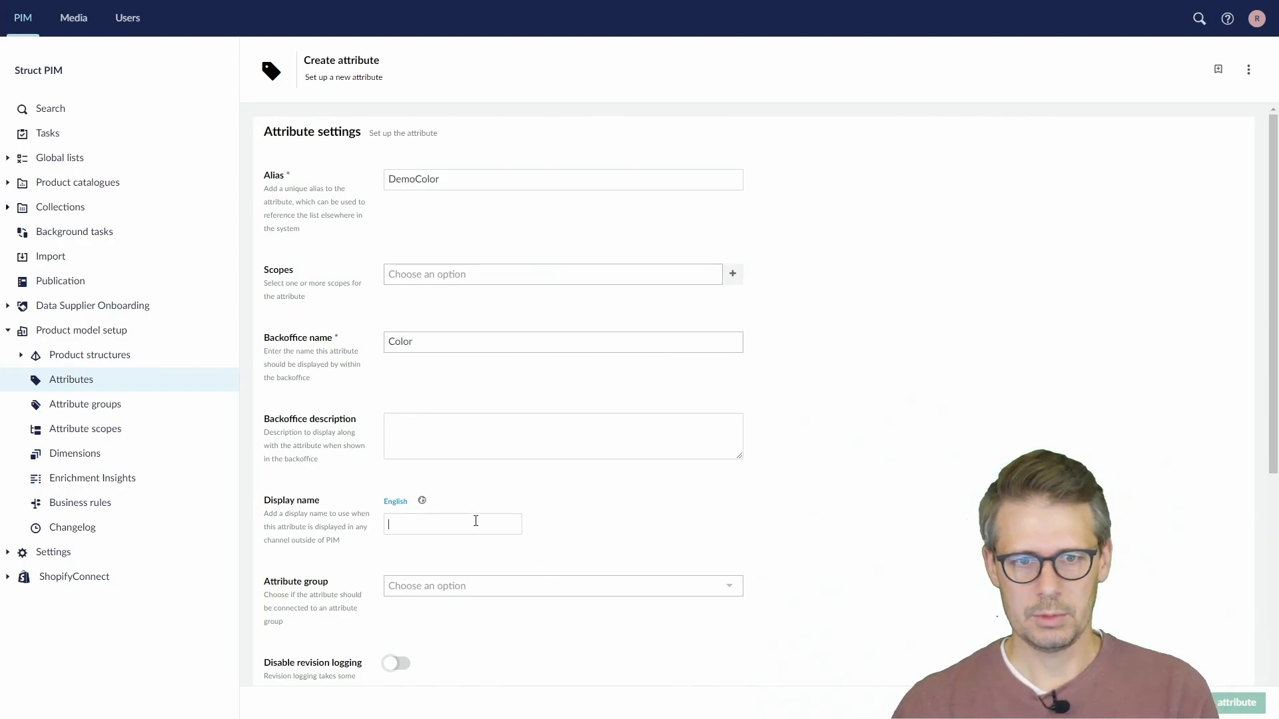
pyautogui.hotkey('ctrl', 'v')
# Set the attribute's data type to Global list value and choose Demo Color as its global list
pyautogui.scroll(-4, 480, 529)
pyautogui.scroll(-2, 471, 535)
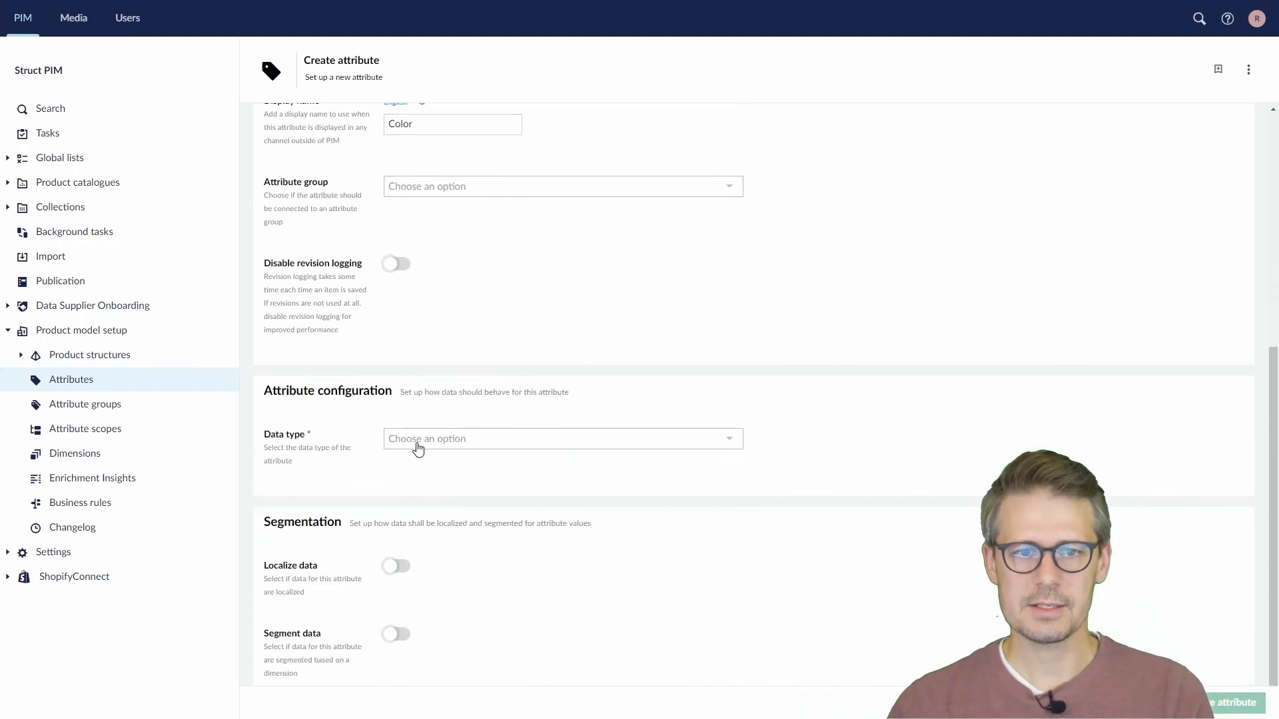
pyautogui.click(418, 446)
pyautogui.scroll(-1, 446, 520)
pyautogui.click(450, 526)
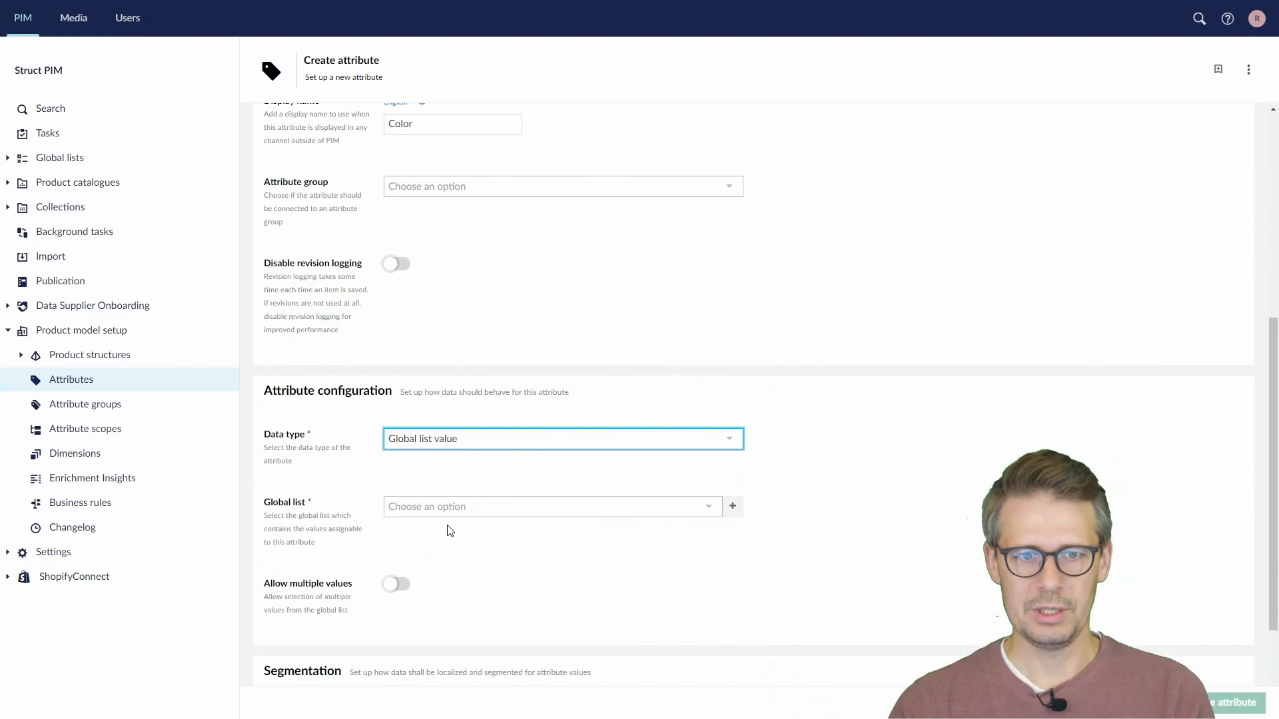
pyautogui.click(433, 509)
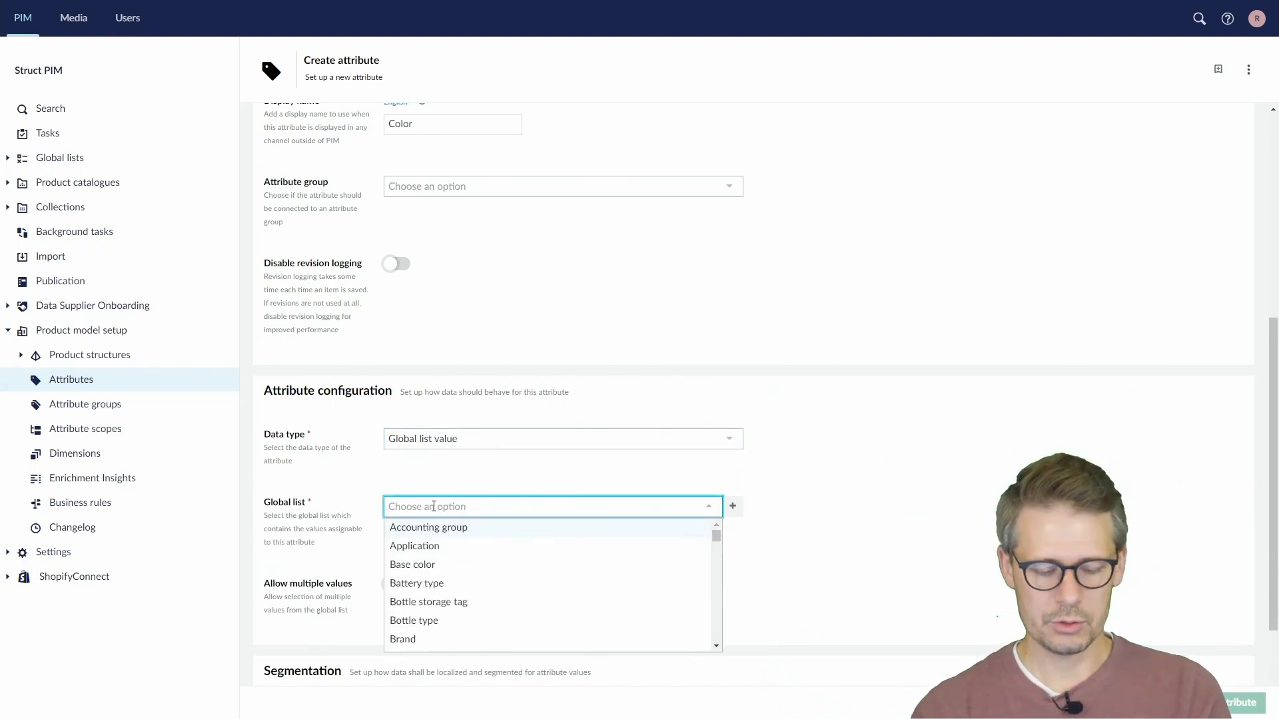
pyautogui.write('demo')
pyautogui.click(442, 529)
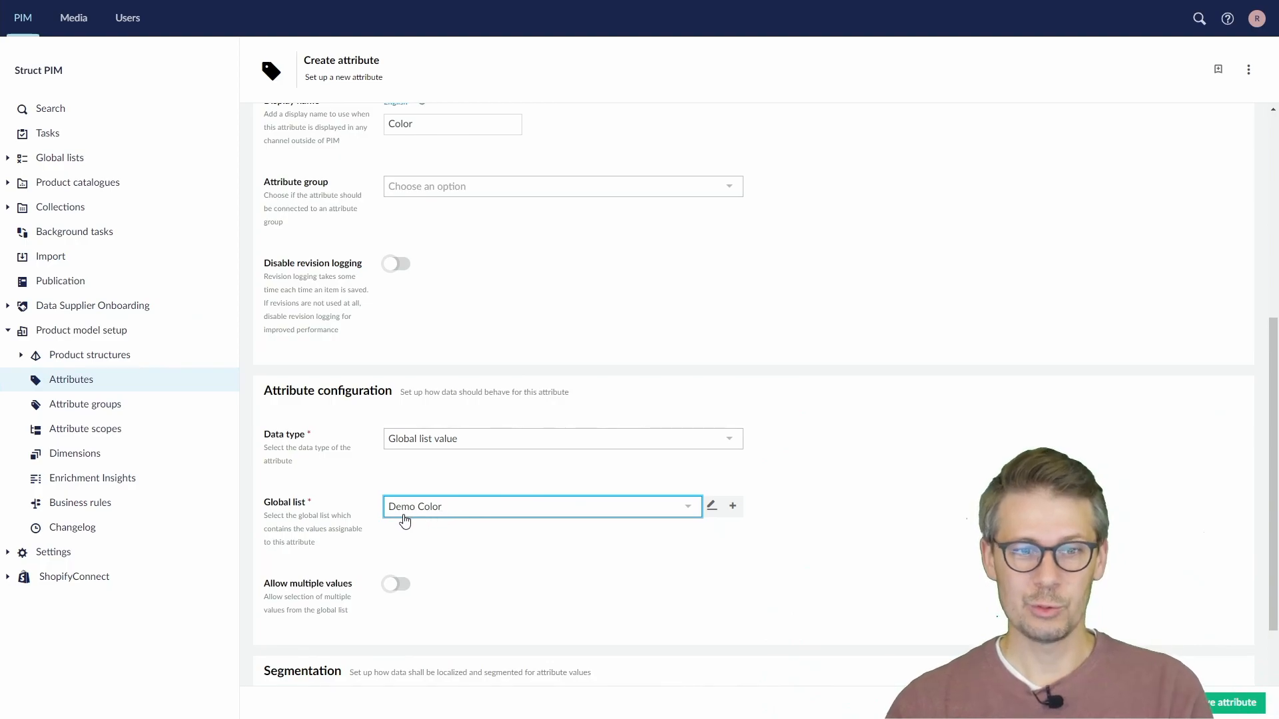
# Open the selected Demo Color global list's settings from the attribute, review its configuration, and return to the attribute
pyautogui.click(735, 509)
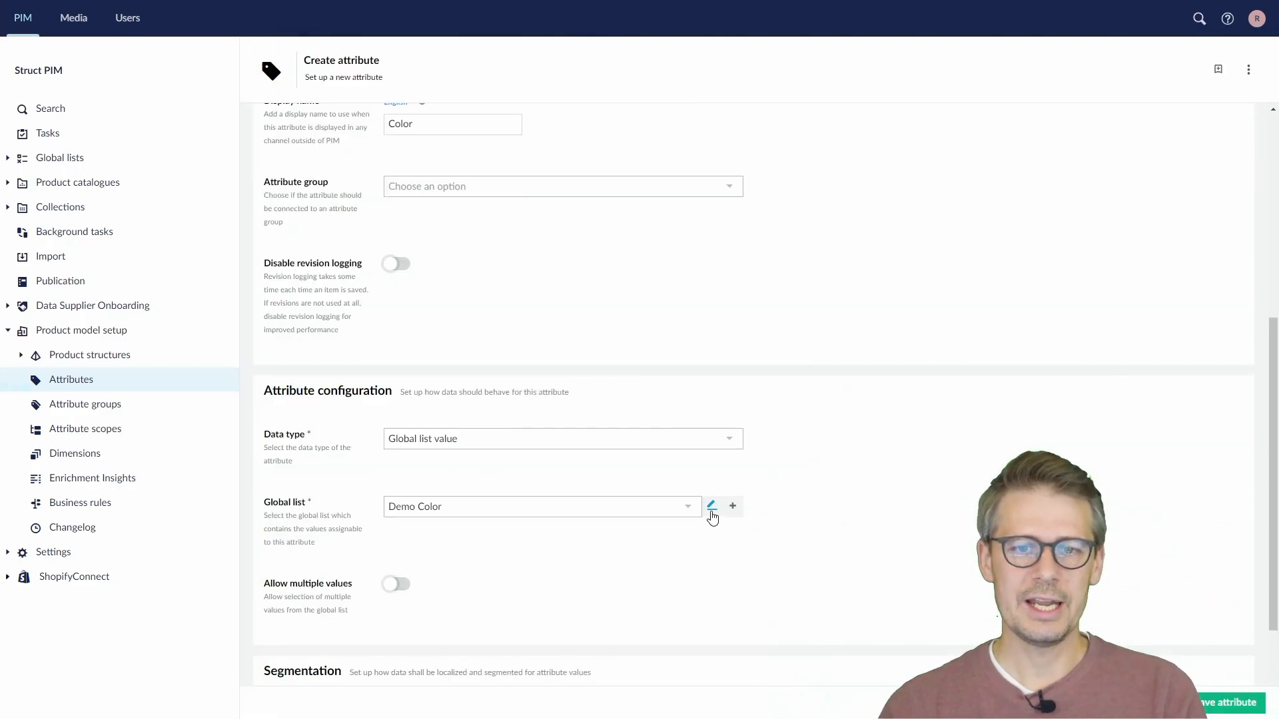
pyautogui.click(710, 509)
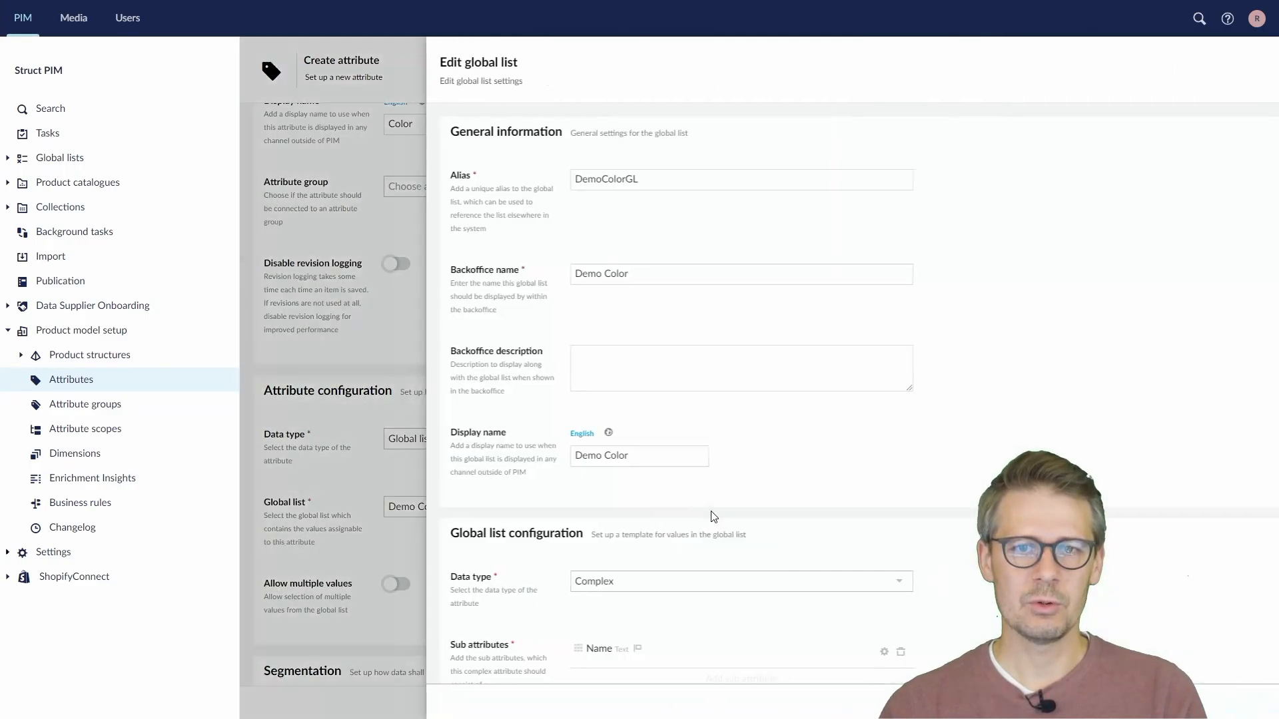
pyautogui.scroll(-5, 668, 513)
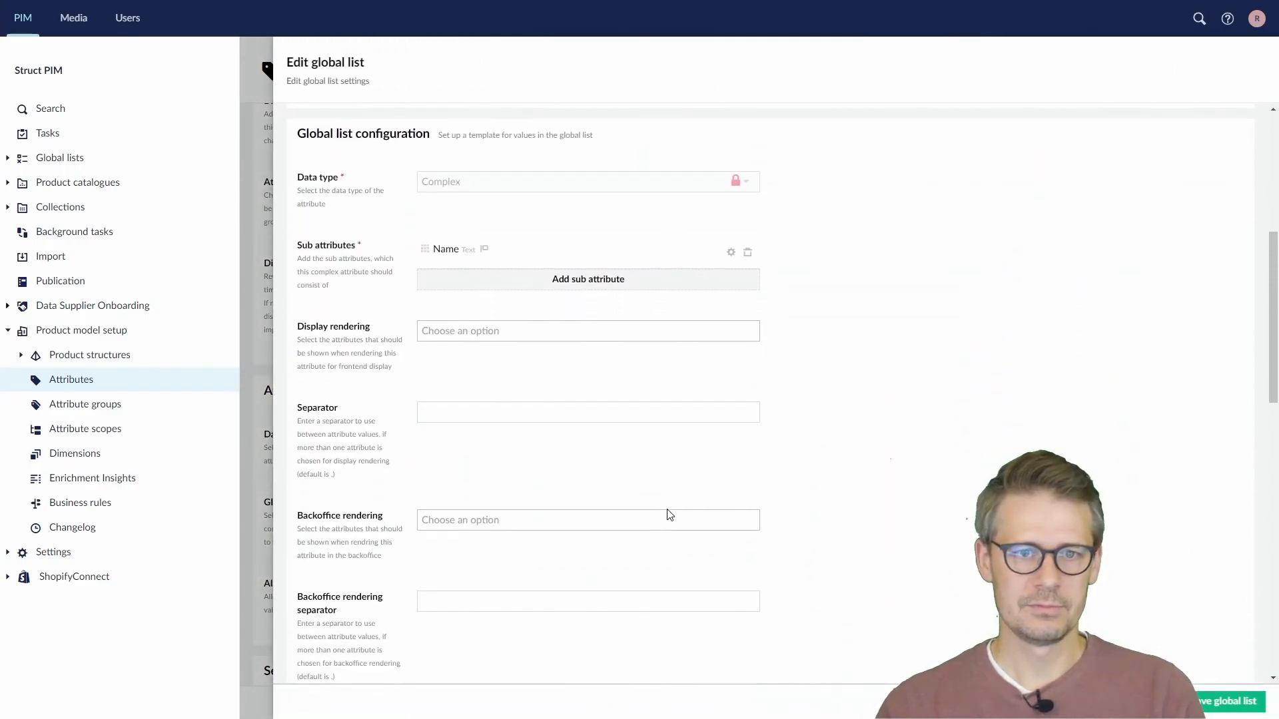
pyautogui.click(1157, 702)
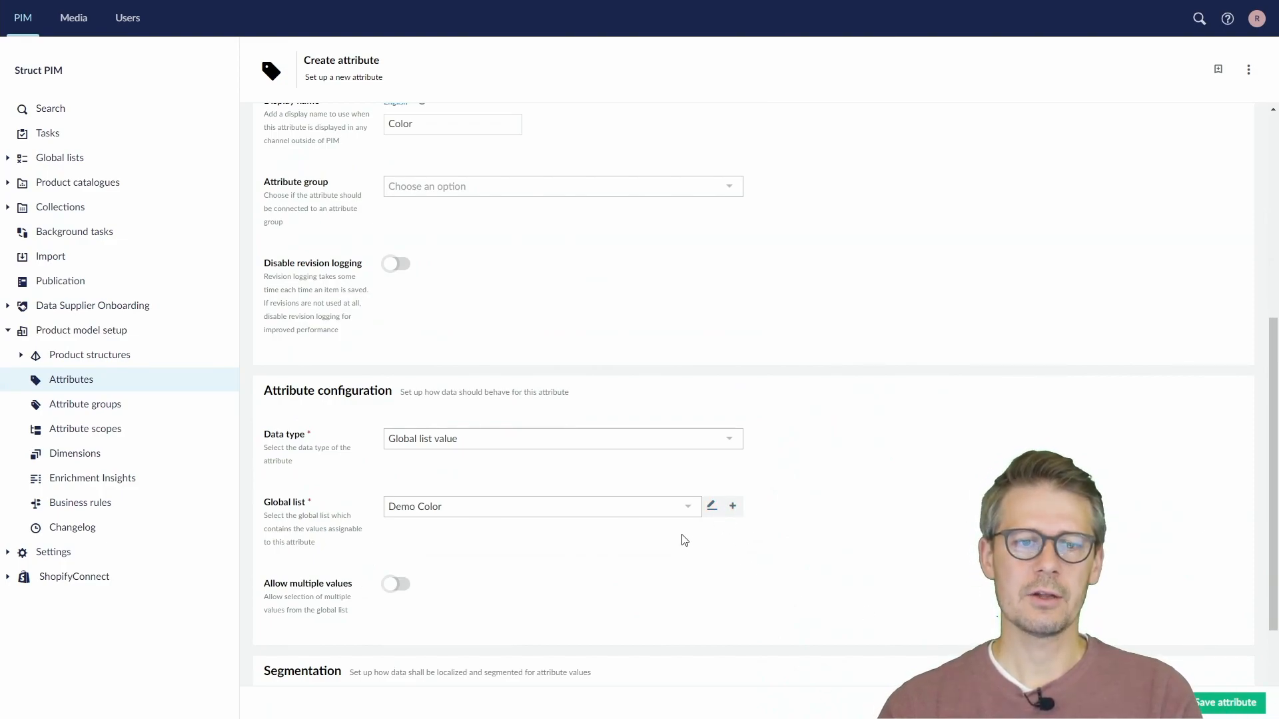
# Check the multiple values and segmentation options of the Color attribute, leave them off, and save the attribute
pyautogui.scroll(-1, 699, 562)
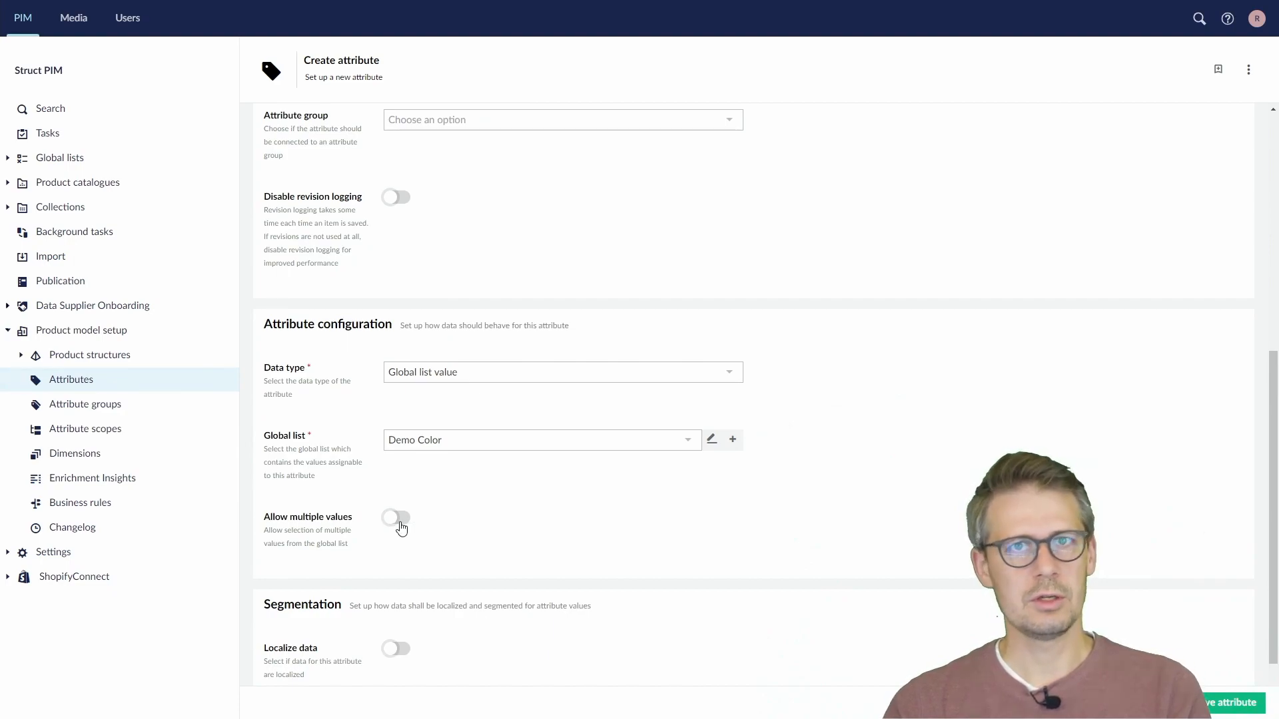
pyautogui.scroll(-1, 450, 509)
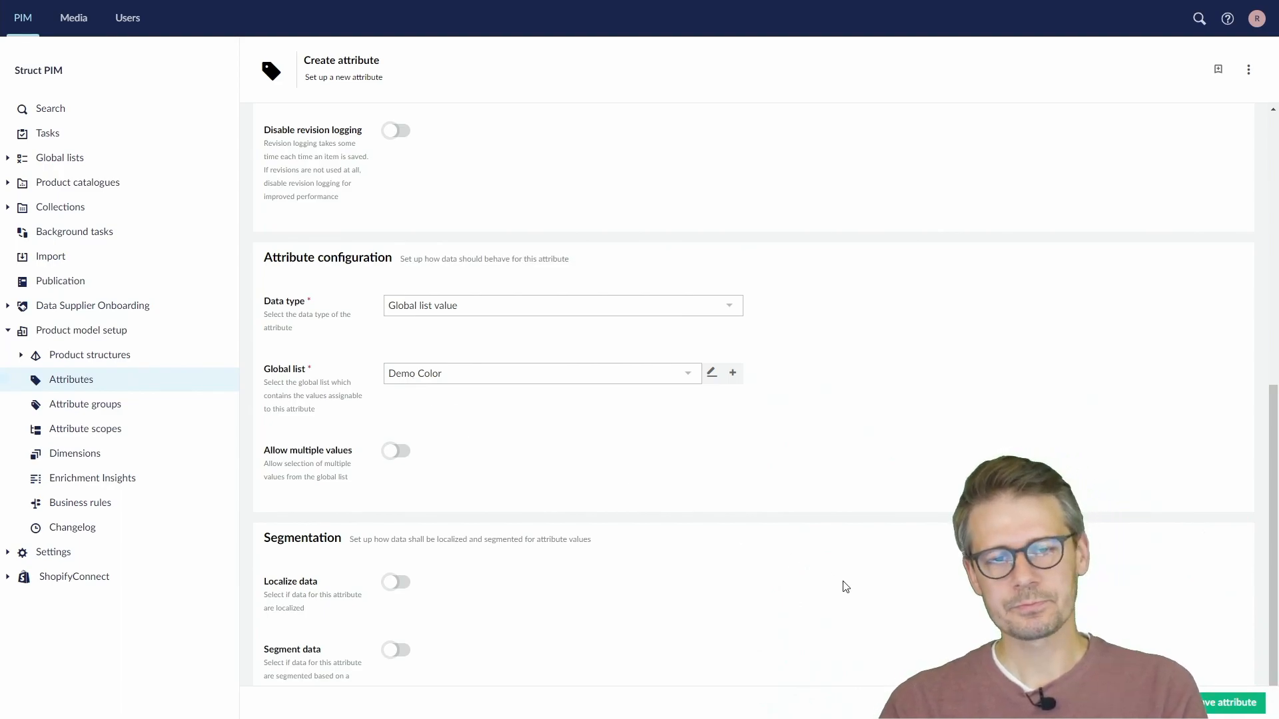
pyautogui.click(1236, 702)
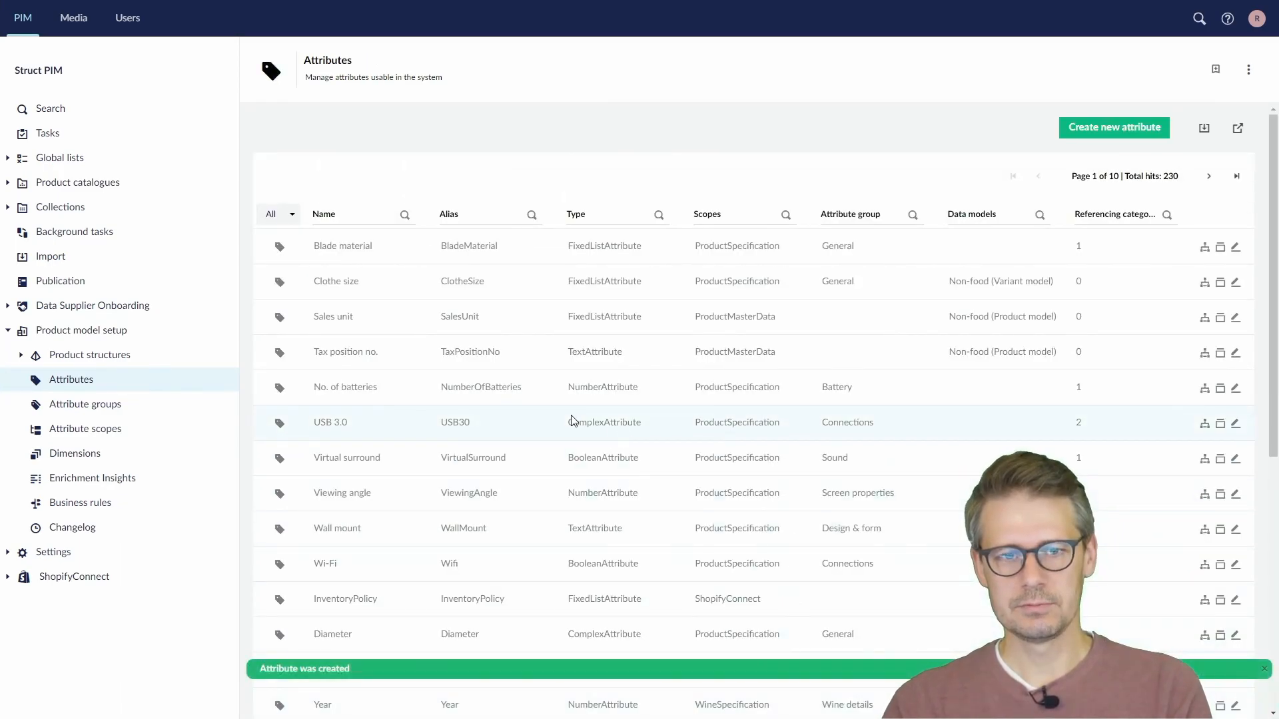
# Open the product model of the DemoProduct structure and show the Info section under Specs
pyautogui.click(21, 355)
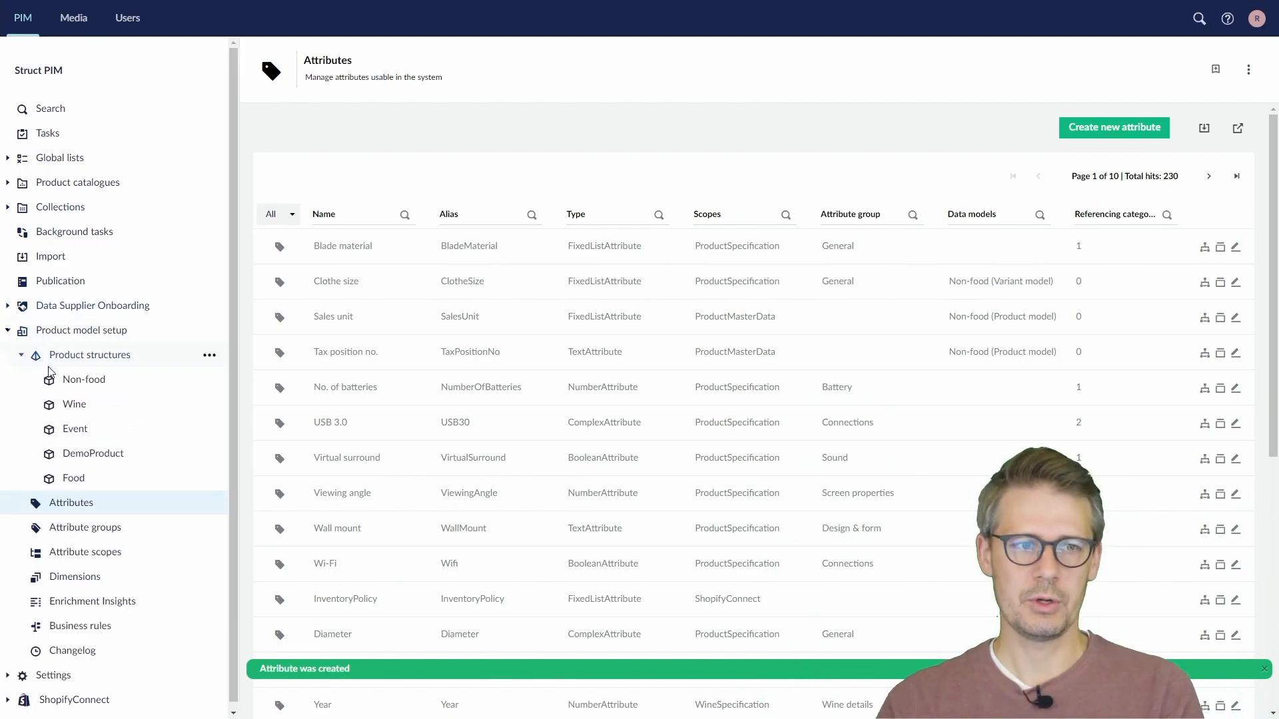
pyautogui.click(81, 453)
pyautogui.click(300, 165)
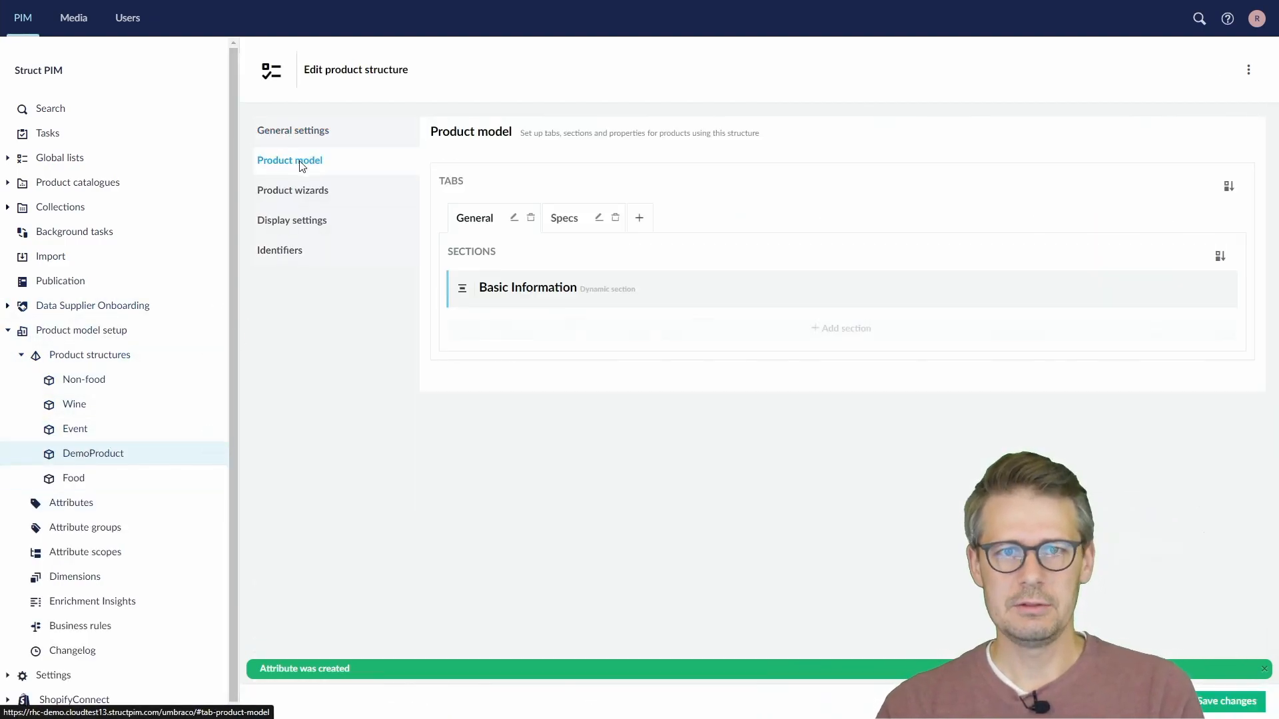
pyautogui.click(575, 228)
pyautogui.click(529, 296)
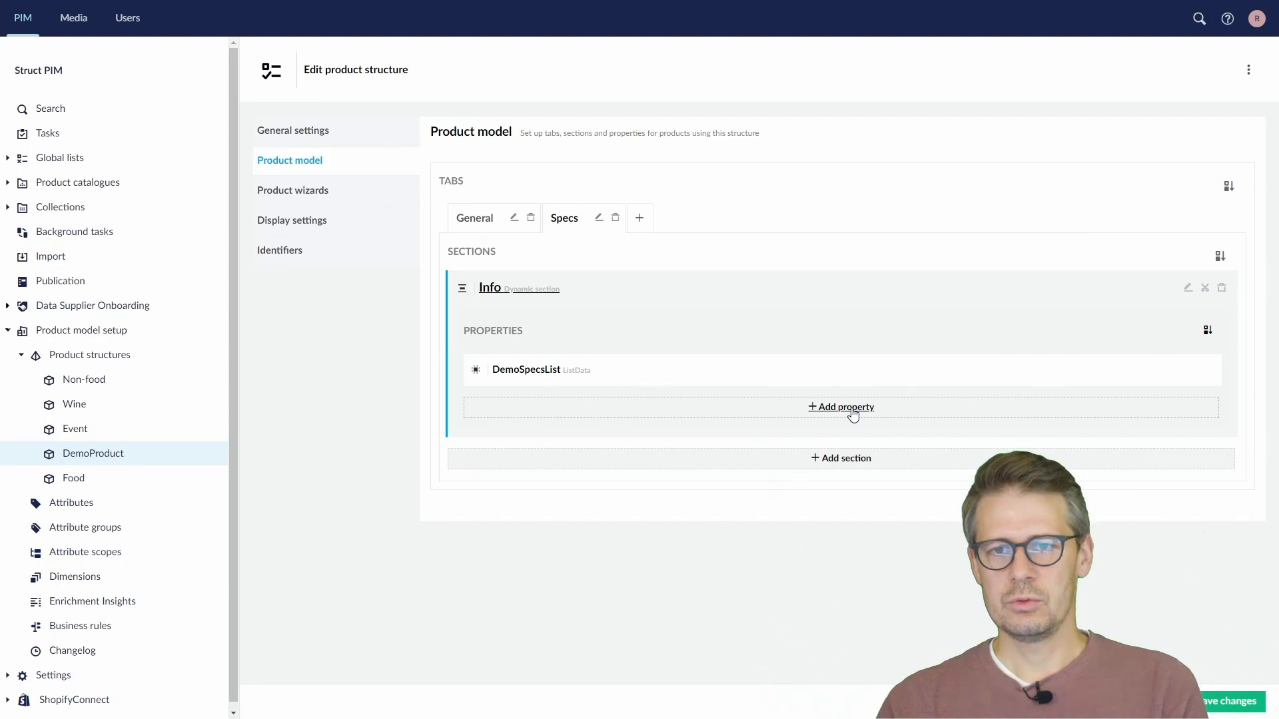
# Add a dynamic section with the headline Colors to the Specs part of the DemoProduct model
pyautogui.click(844, 461)
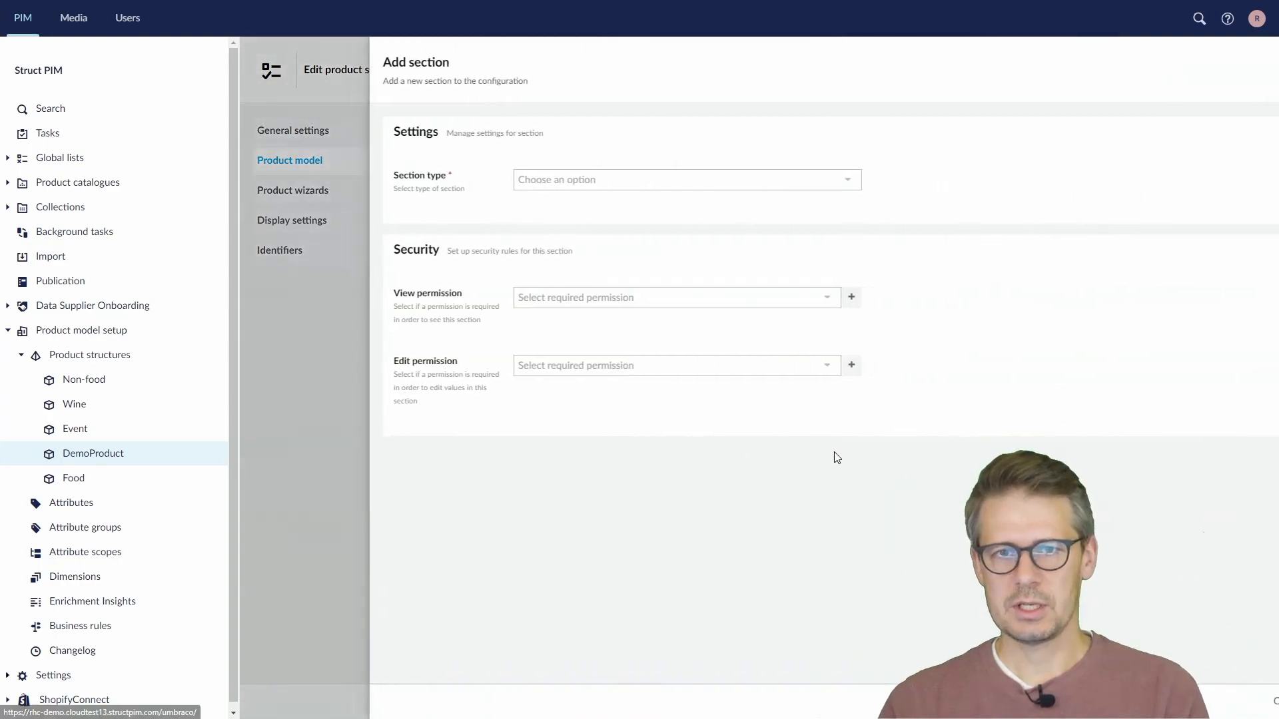
pyautogui.click(520, 189)
pyautogui.click(499, 222)
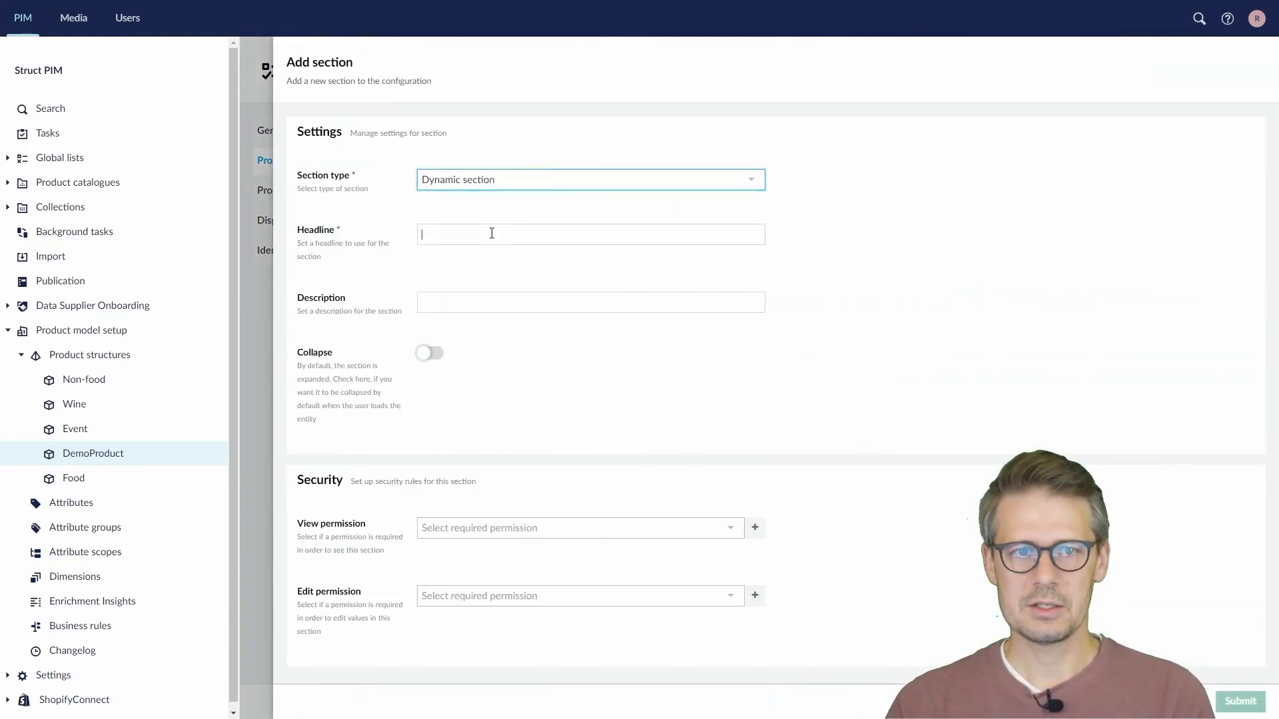
pyautogui.click(491, 233)
pyautogui.write('Colors')
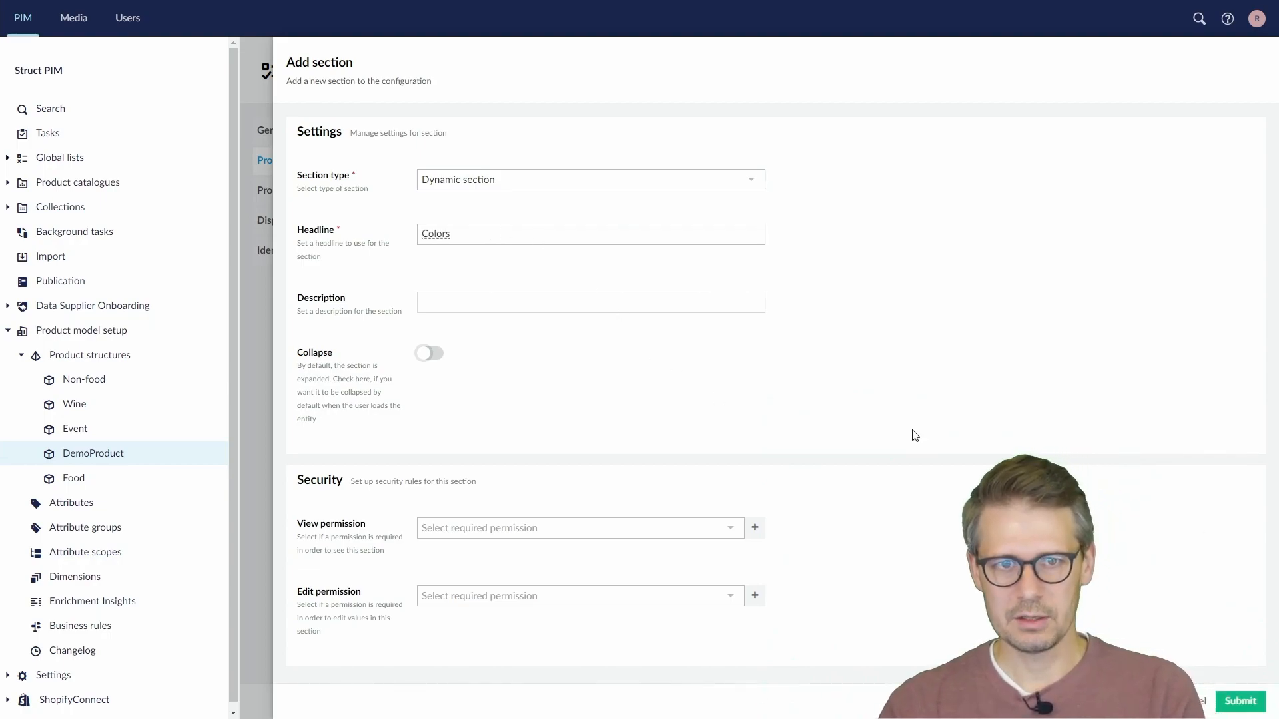
pyautogui.click(1256, 702)
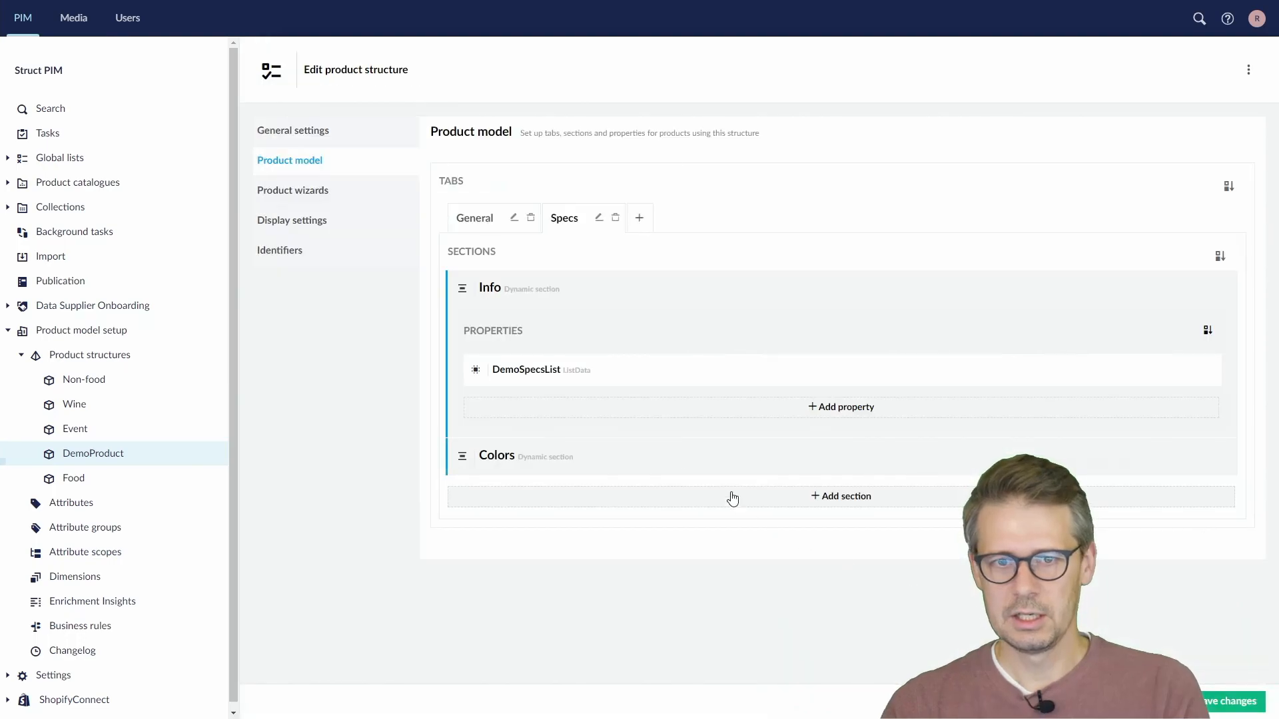
# Add a property of type Attribute to the Colors section, using the DemoColor attribute with its default options
pyautogui.click(551, 468)
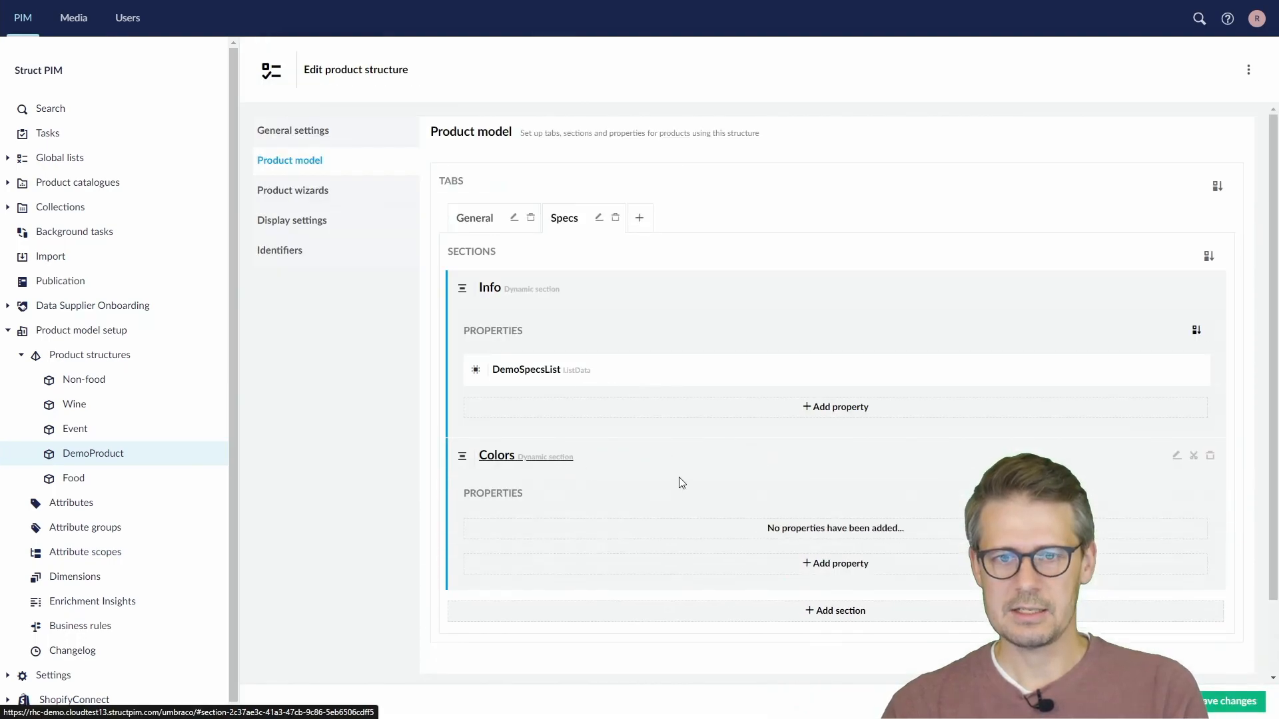
pyautogui.click(853, 571)
pyautogui.click(645, 187)
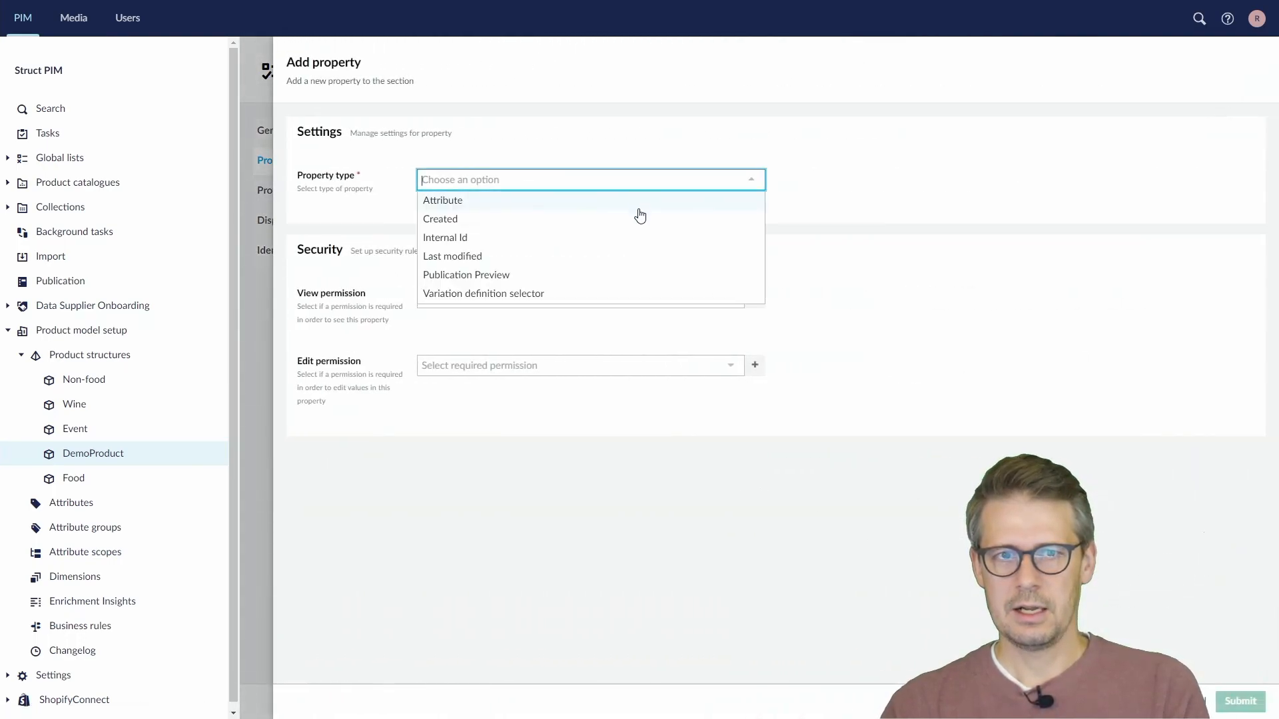
pyautogui.click(640, 201)
pyautogui.click(552, 235)
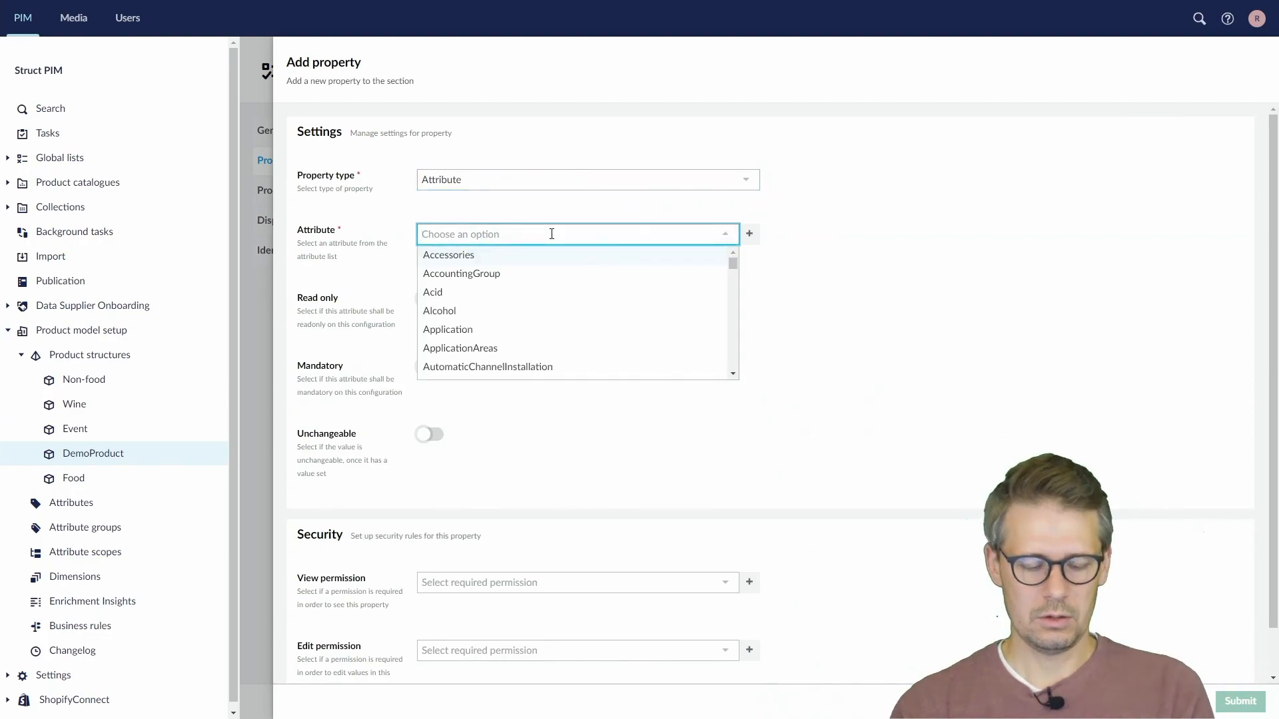
pyautogui.write('demo')
pyautogui.click(538, 256)
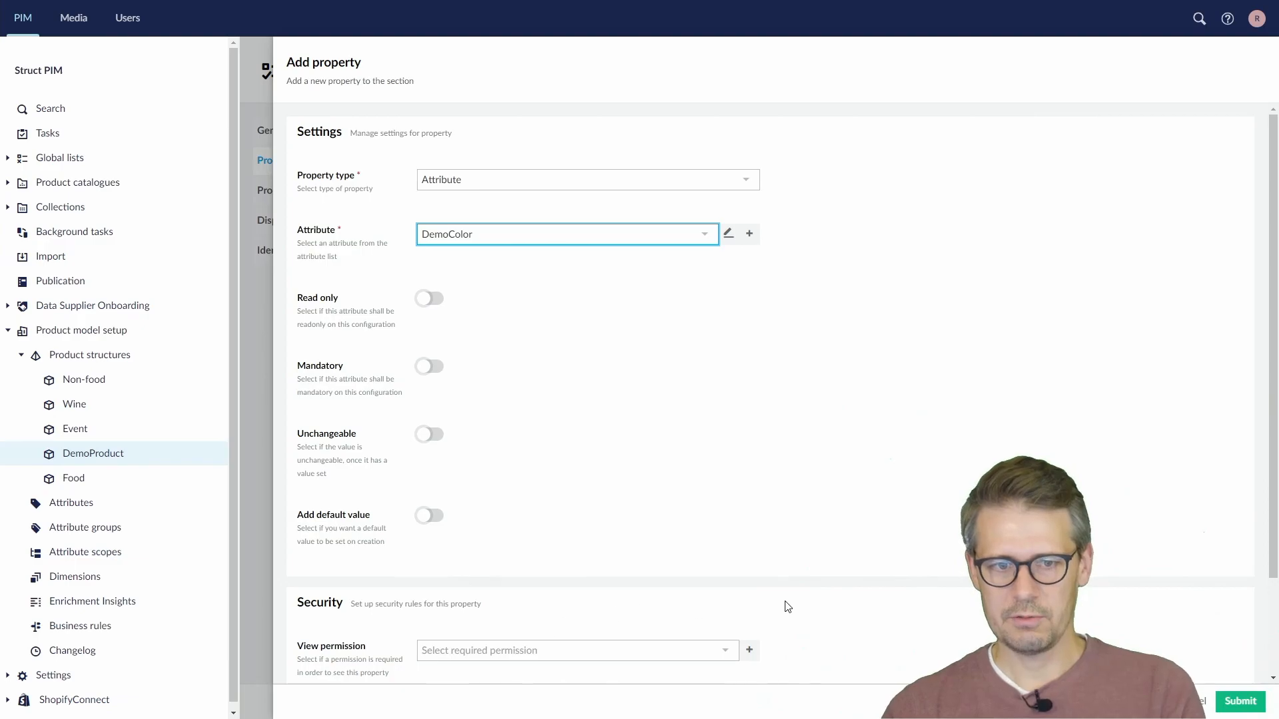
pyautogui.scroll(-2, 787, 606)
pyautogui.click(1241, 701)
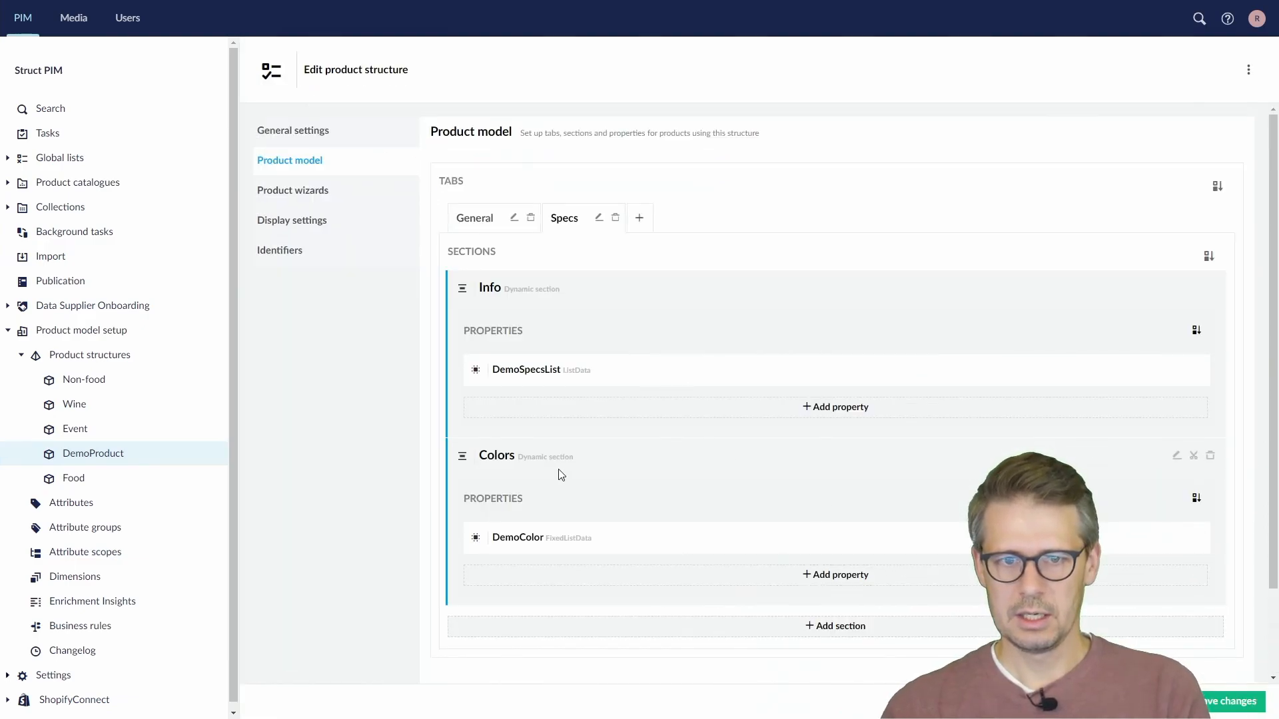
# Move the Colors section above the Info section and save the product structure
pyautogui.click(1208, 256)
pyautogui.moveTo(495, 323); pyautogui.dragTo(484, 278)
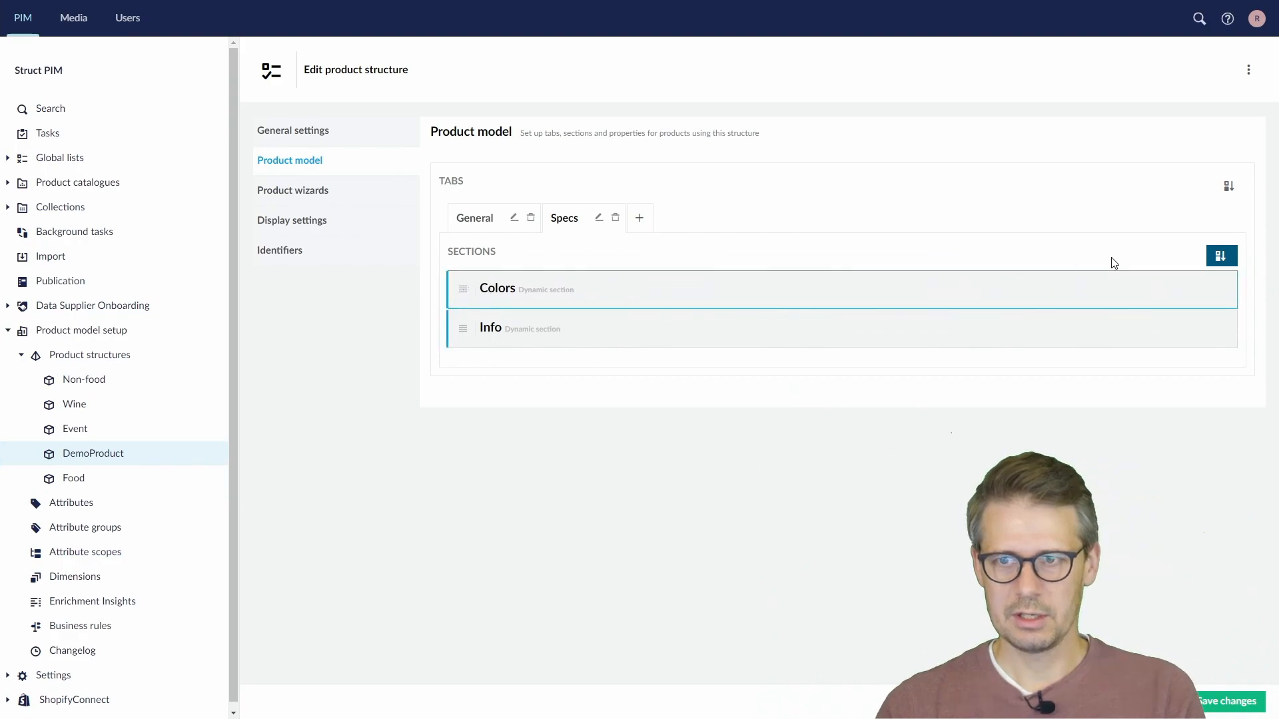
pyautogui.click(1223, 256)
pyautogui.click(1239, 701)
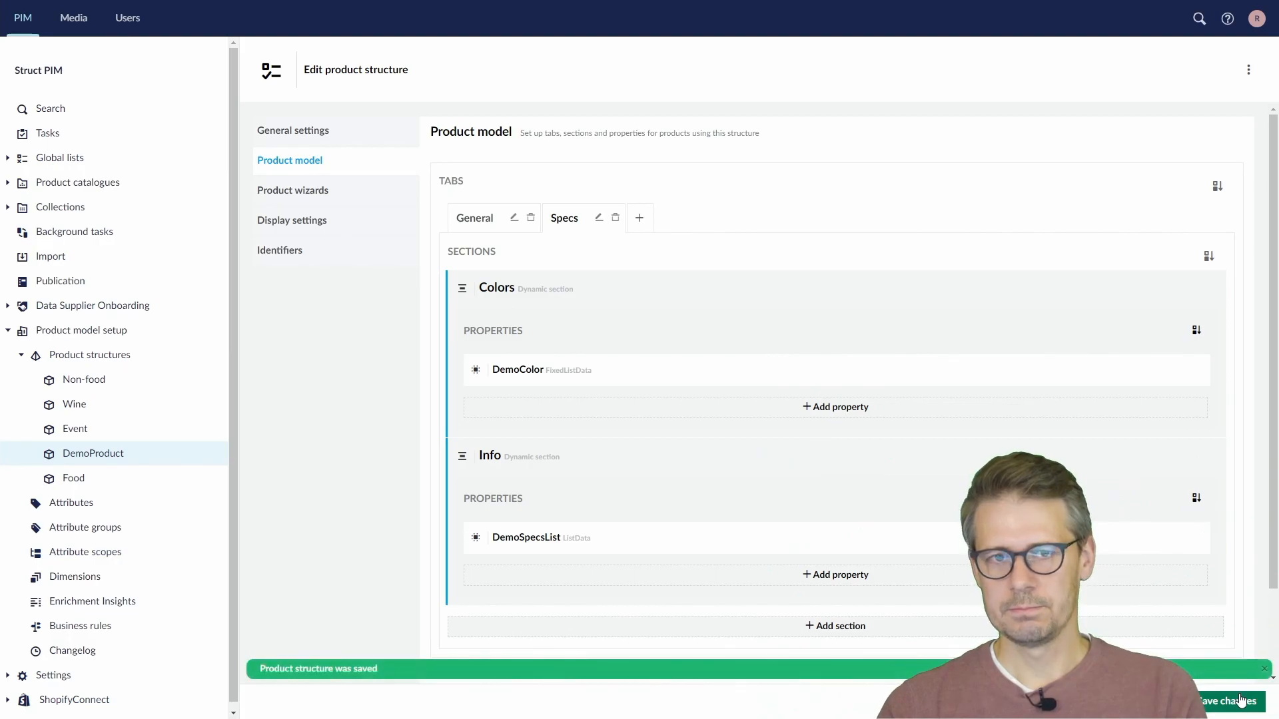
# Open the product 1234 SKU - Product name 1 from the Demo category of Demo Catalogue
pyautogui.click(8, 330)
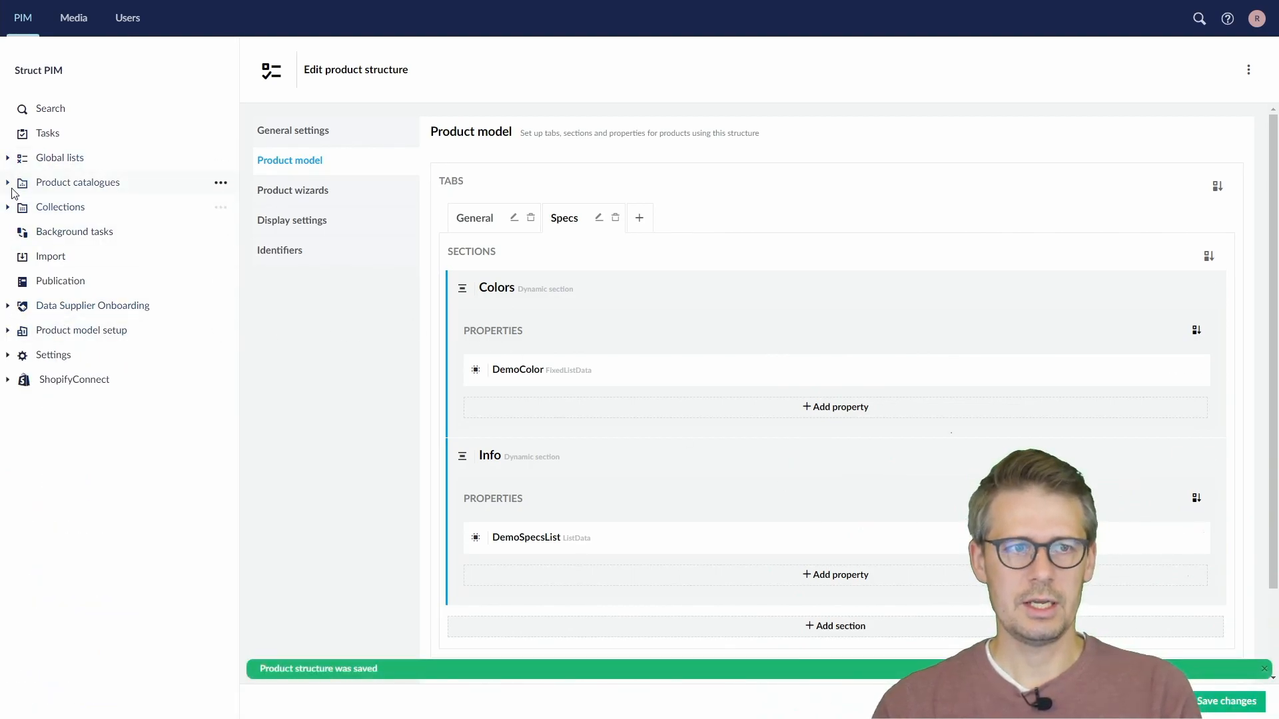
pyautogui.click(8, 183)
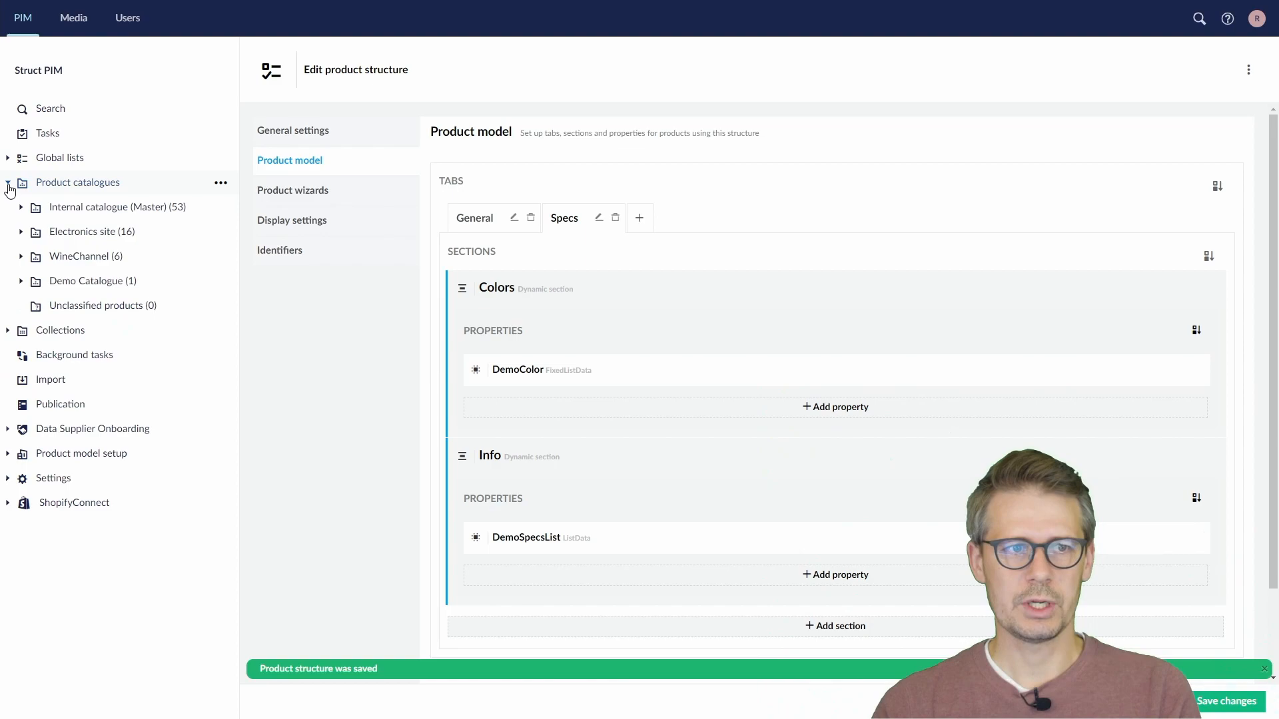
pyautogui.click(54, 285)
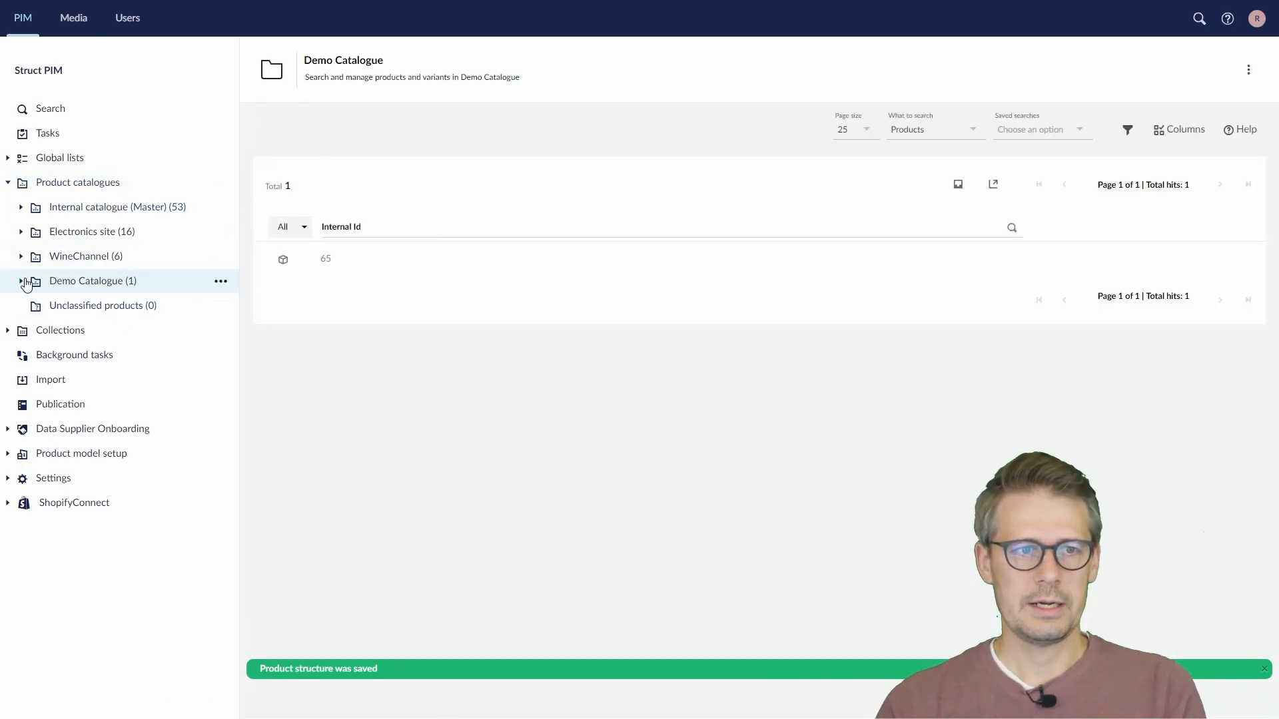
pyautogui.click(31, 288)
pyautogui.click(45, 308)
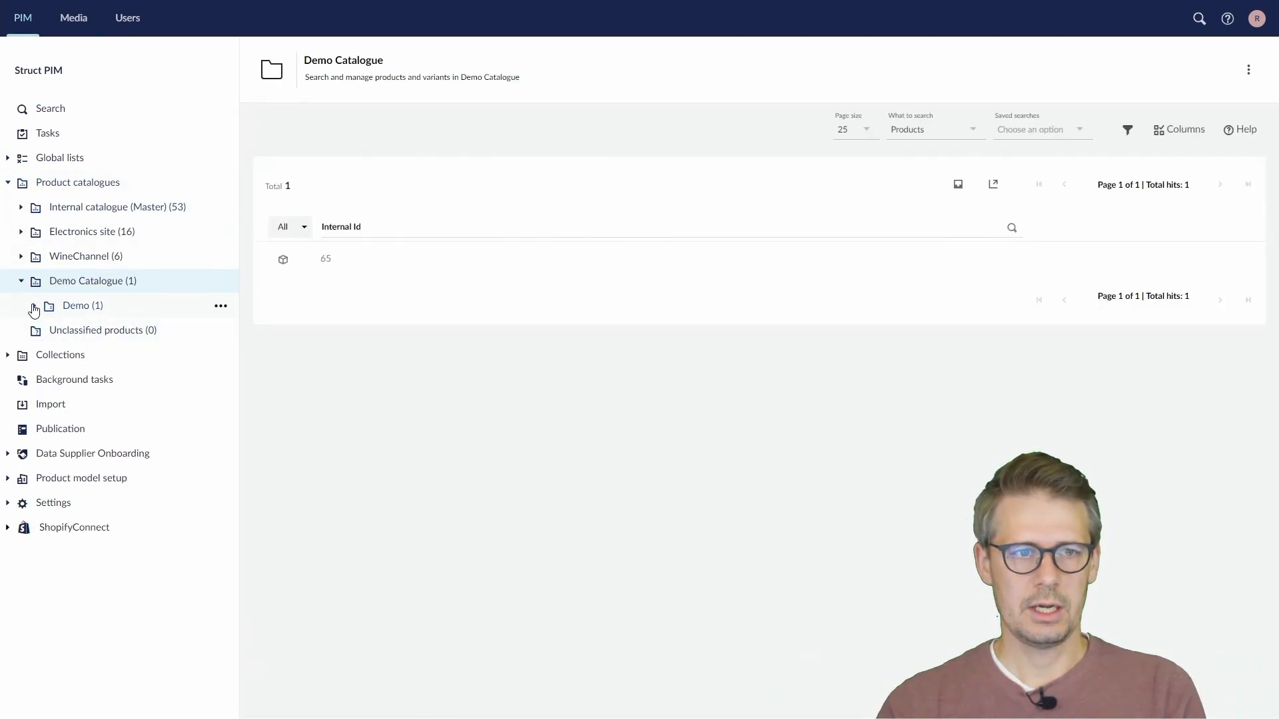
pyautogui.click(36, 308)
pyautogui.click(86, 333)
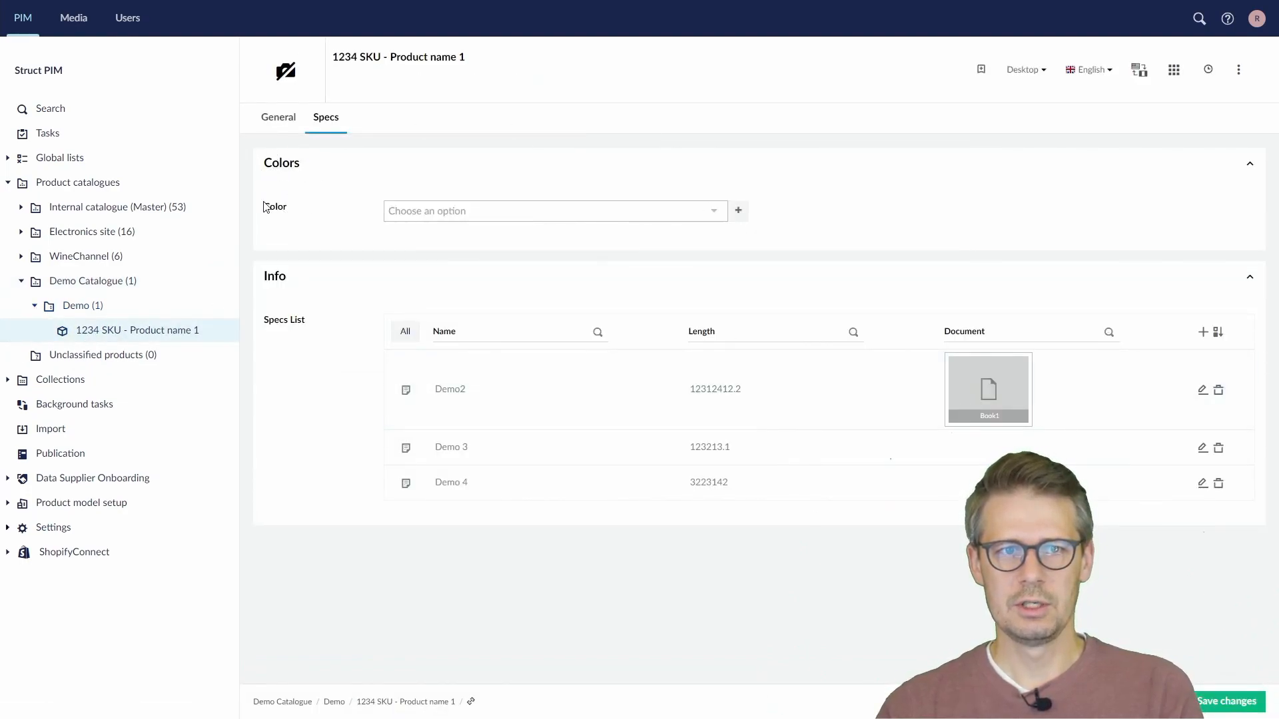
# Set the product's Color to Red and review the available color choices
pyautogui.click(483, 216)
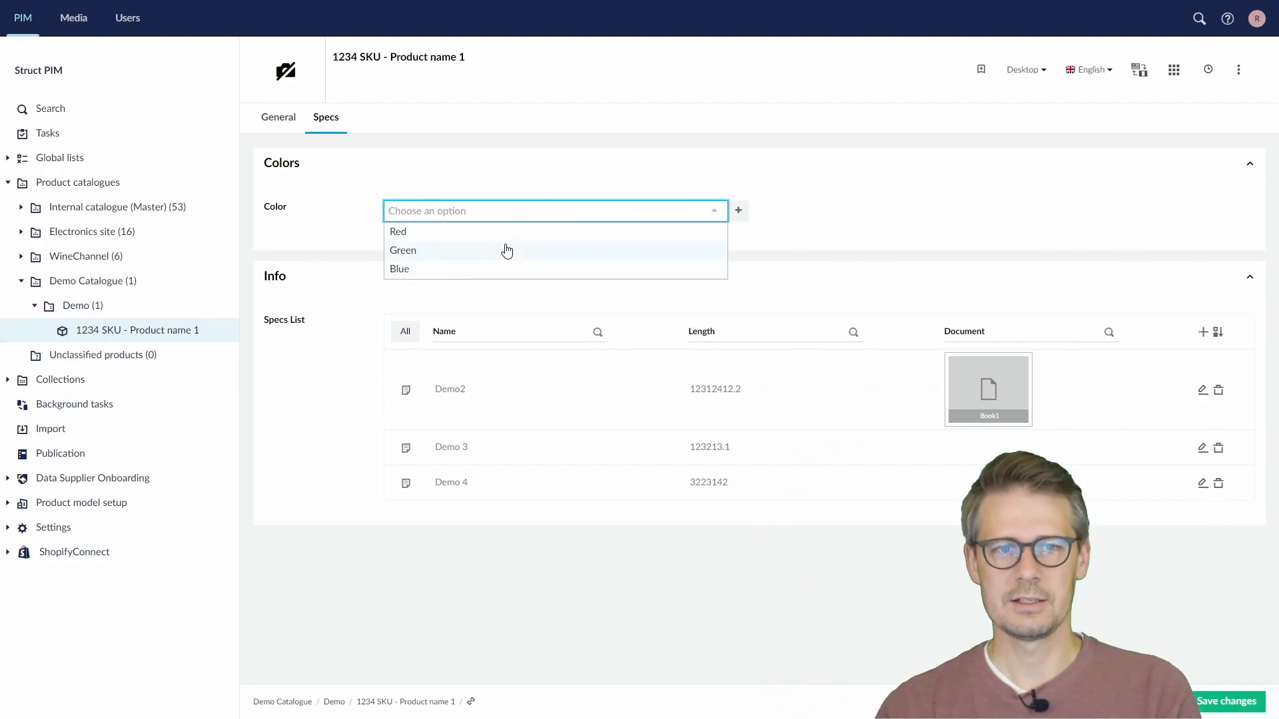
pyautogui.click(506, 233)
pyautogui.click(505, 208)
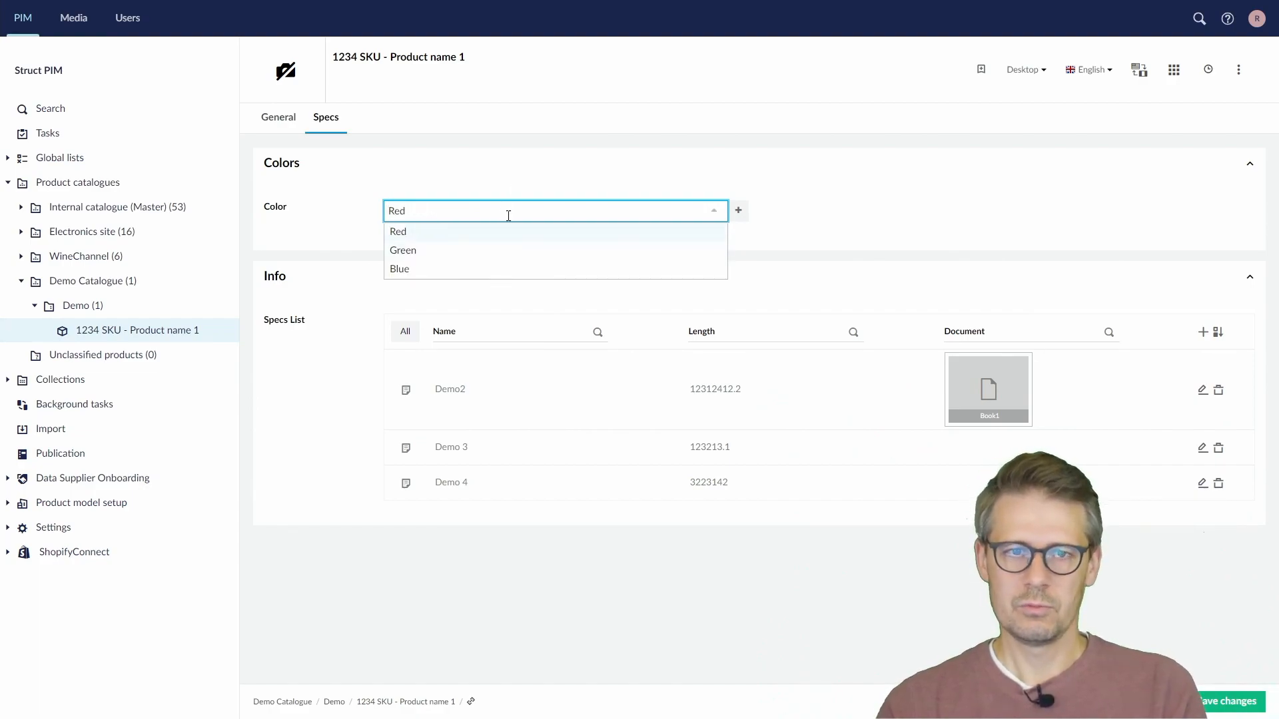
pyautogui.click(518, 179)
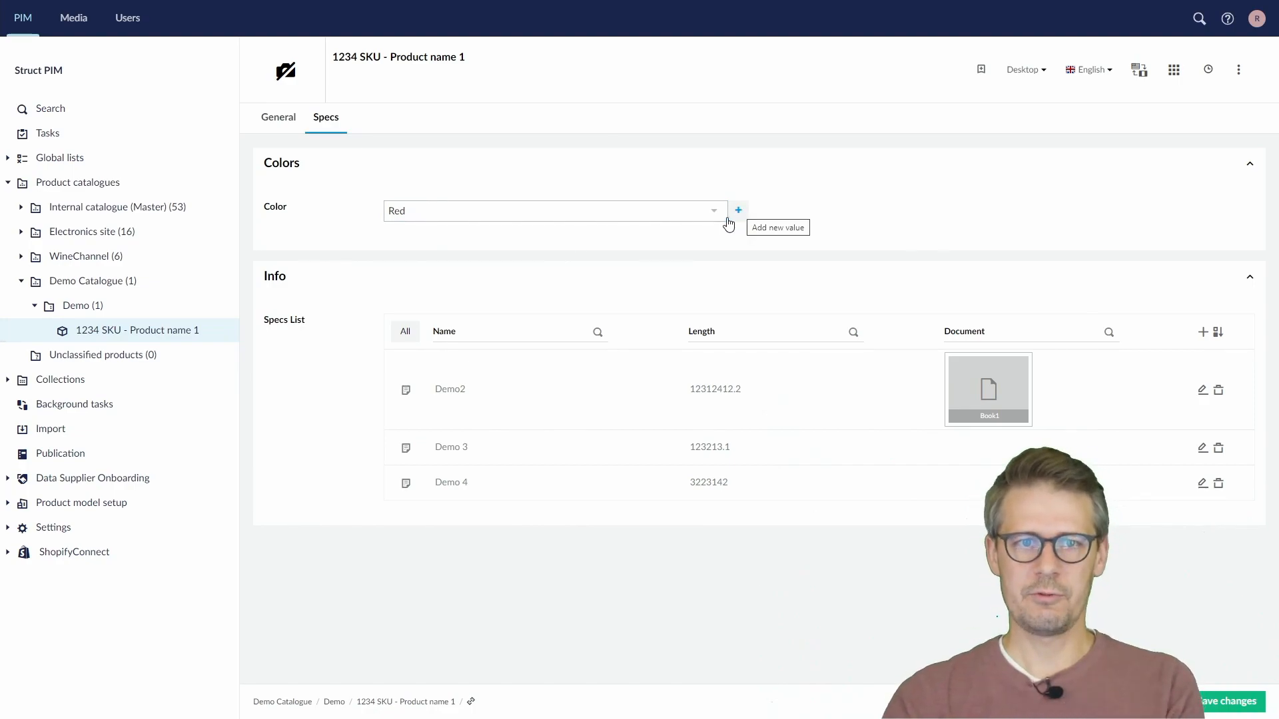
pyautogui.click(603, 212)
pyautogui.click(665, 191)
# Create a new Demo Color value named Orange directly from the product's Color attribute and check the color choices
pyautogui.click(738, 211)
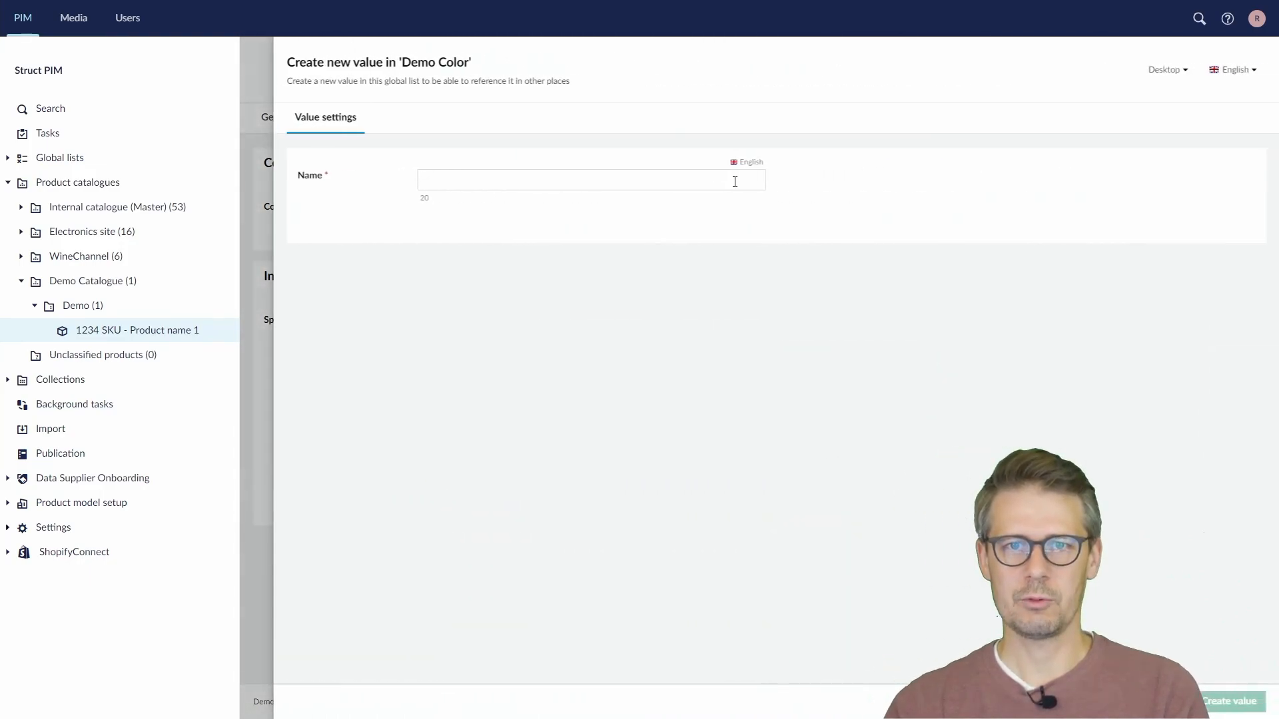
pyautogui.write('Orange')
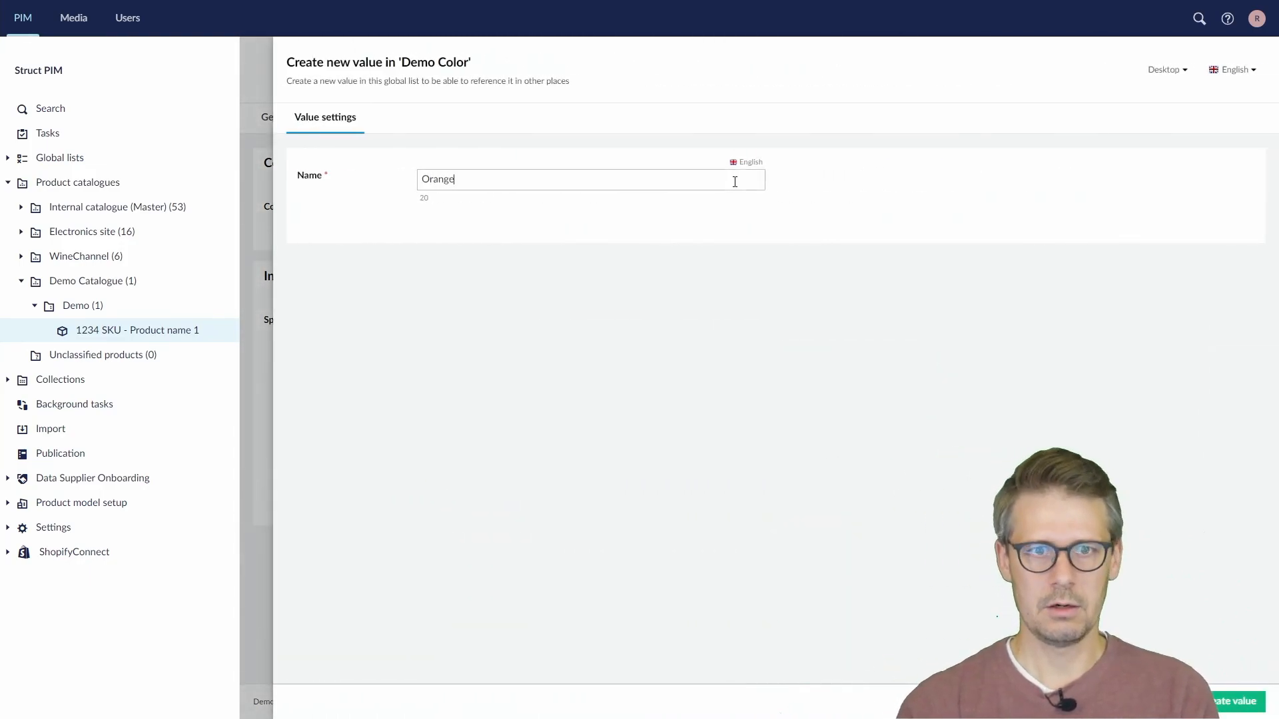
pyautogui.click(1227, 701)
pyautogui.click(442, 210)
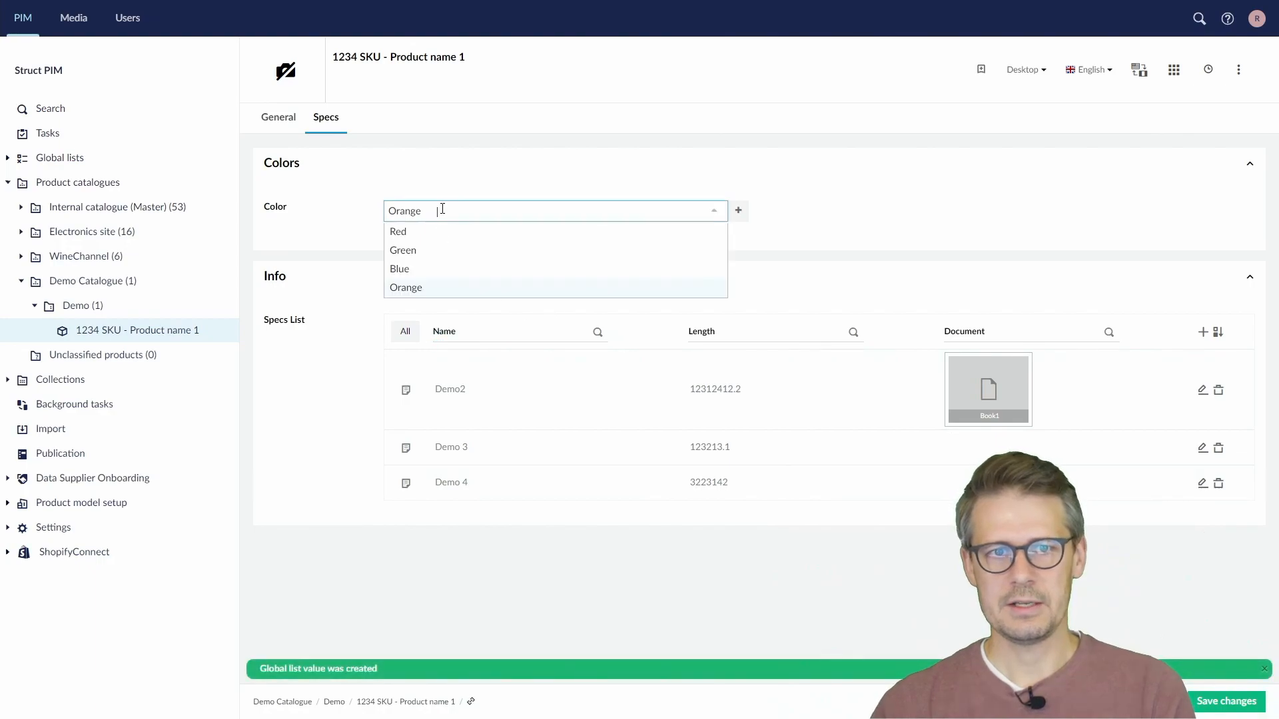
pyautogui.click(456, 183)
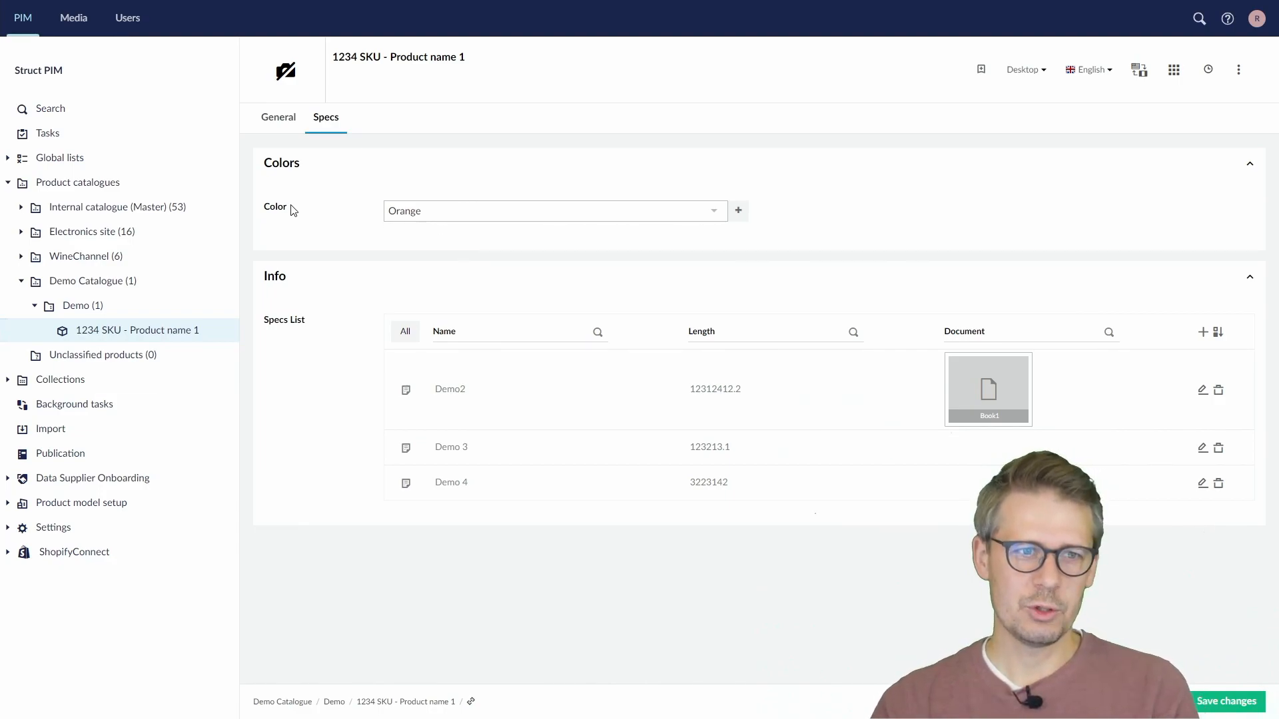
# Stay on the product instead of discarding its unsaved changes, and save its Orange color selection
pyautogui.click(8, 183)
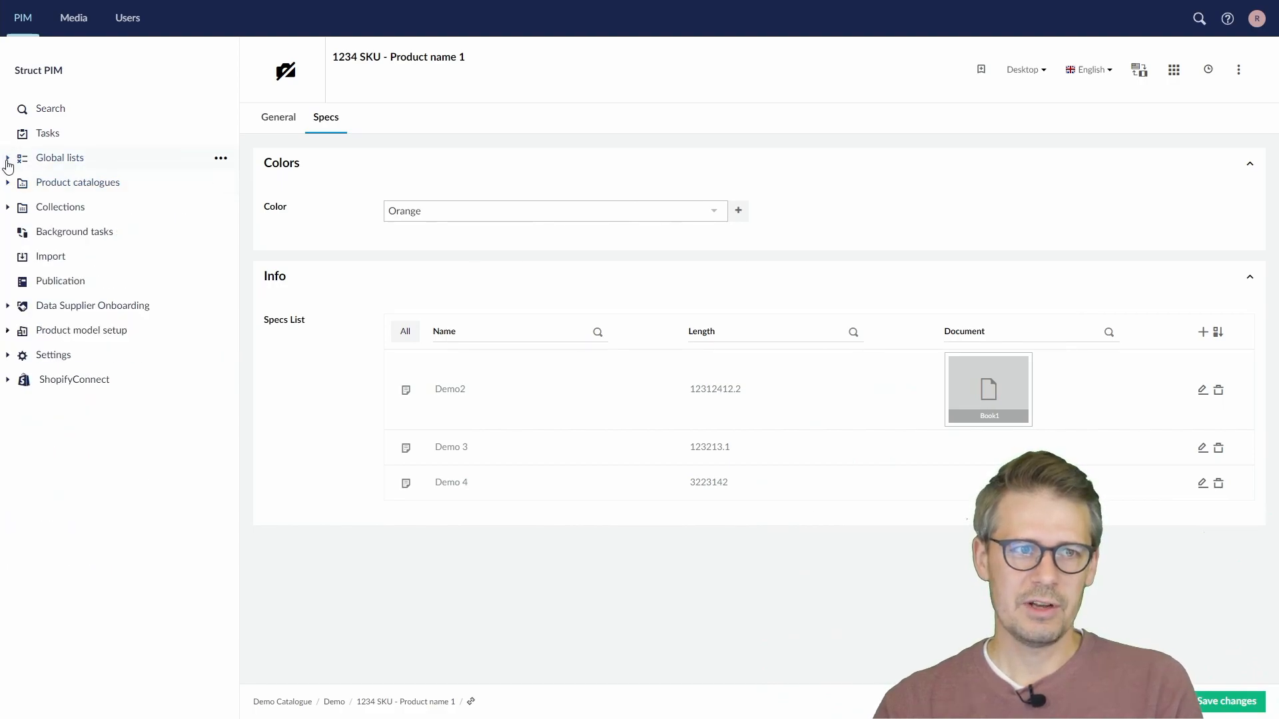
pyautogui.click(8, 158)
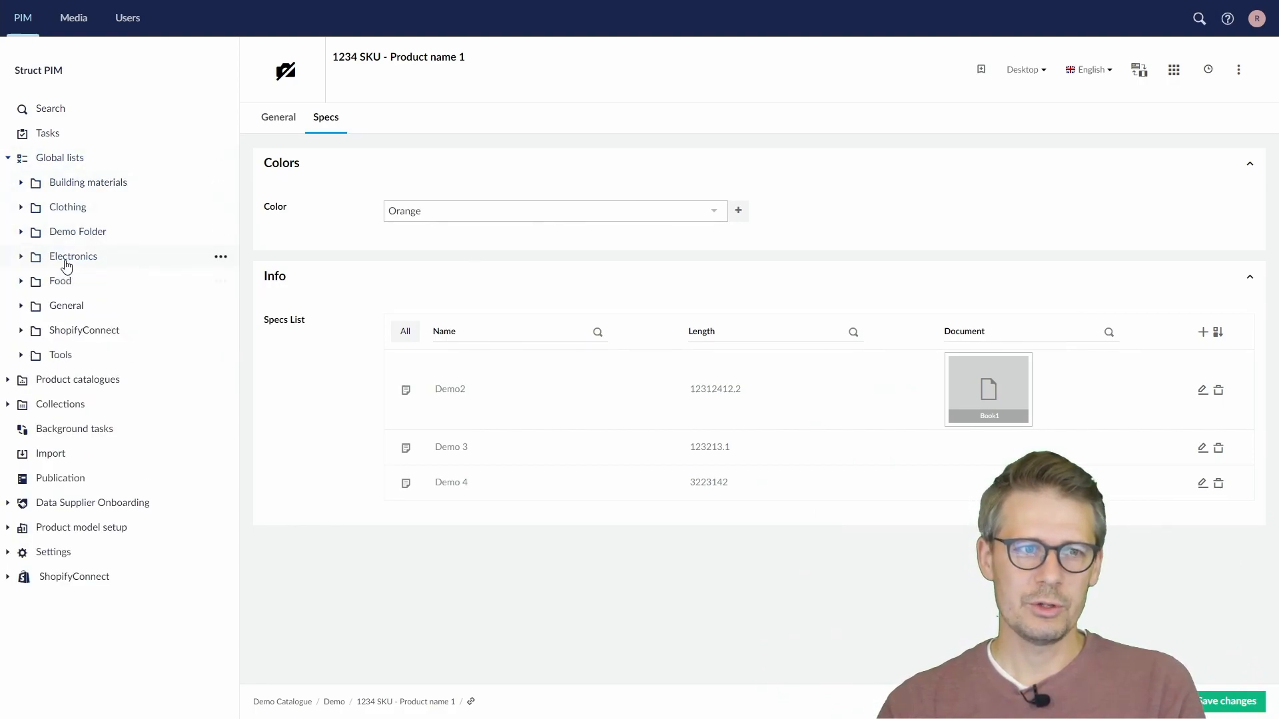
pyautogui.click(64, 240)
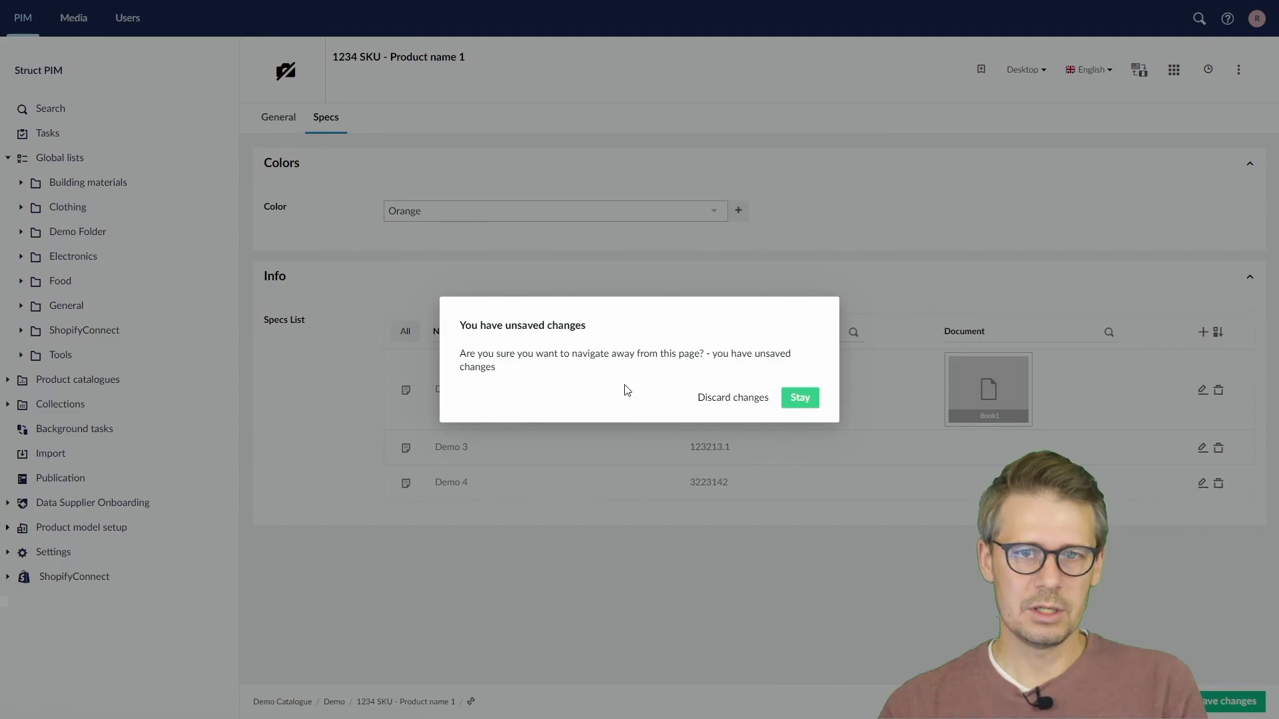
pyautogui.click(800, 398)
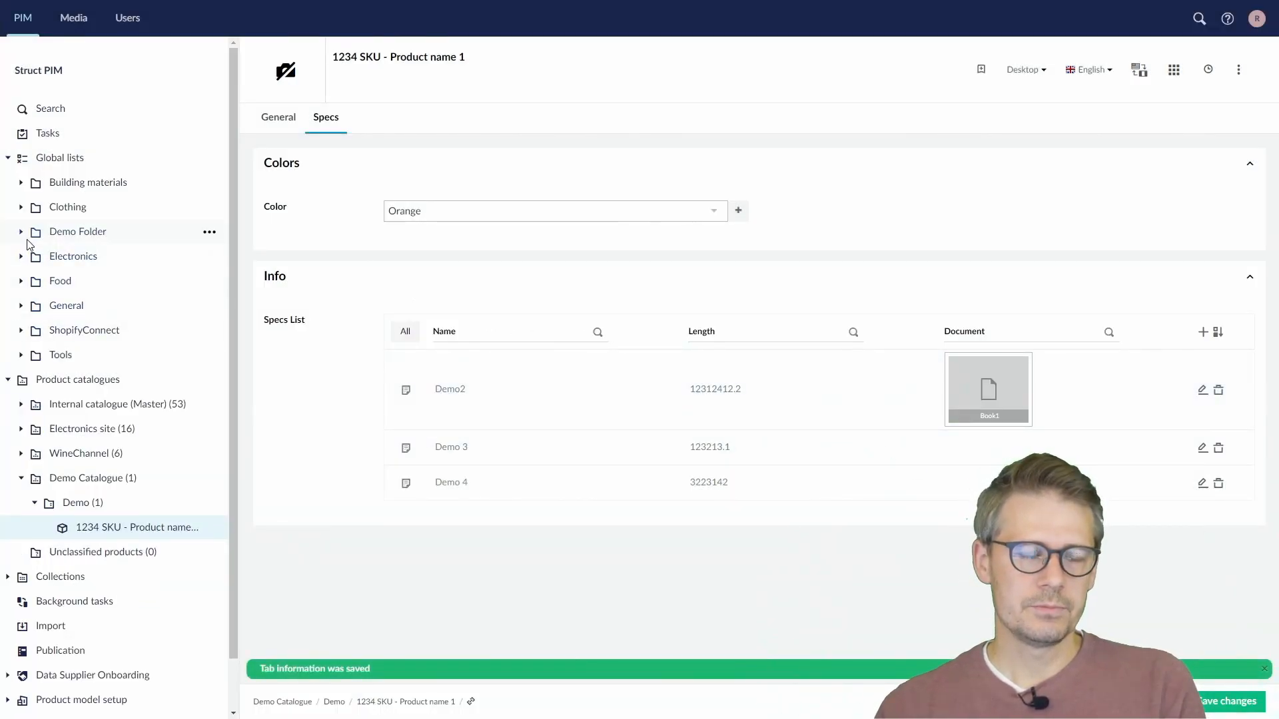
# Open the Demo Color list in Demo Folder and rename its Orange value to -Orange-
pyautogui.click(22, 233)
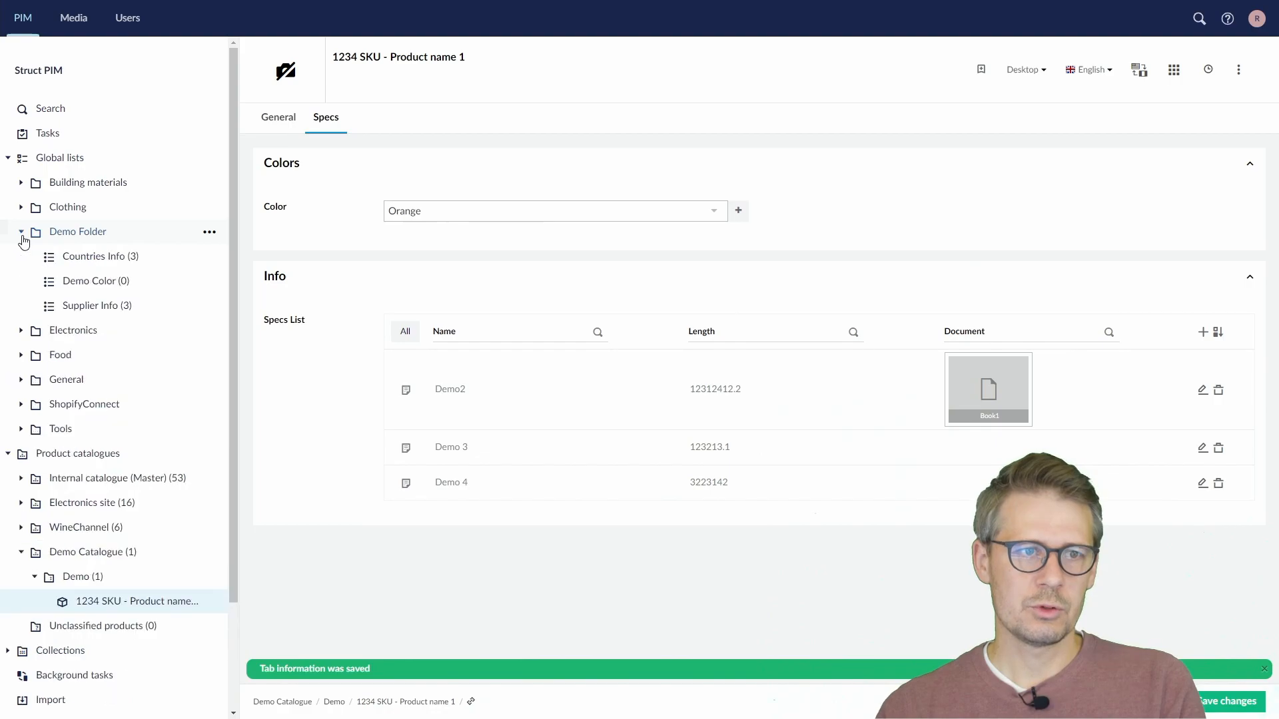
pyautogui.click(94, 287)
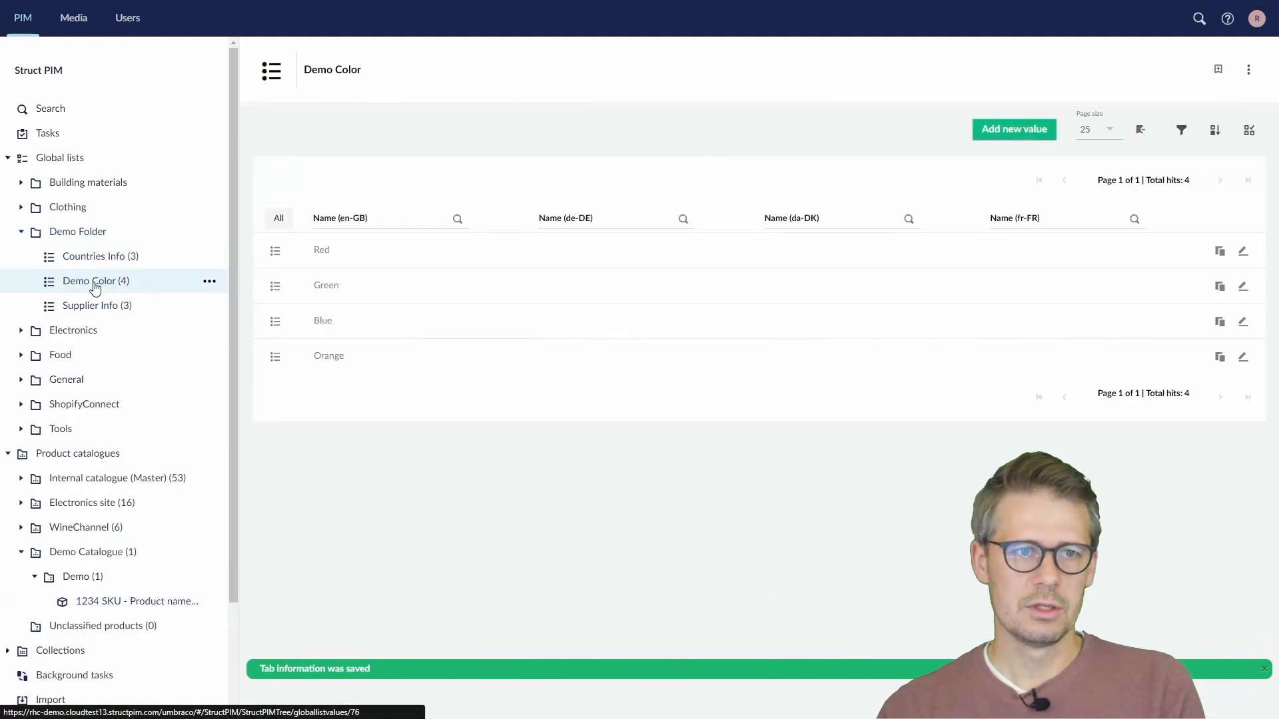
pyautogui.click(358, 365)
pyautogui.click(474, 180)
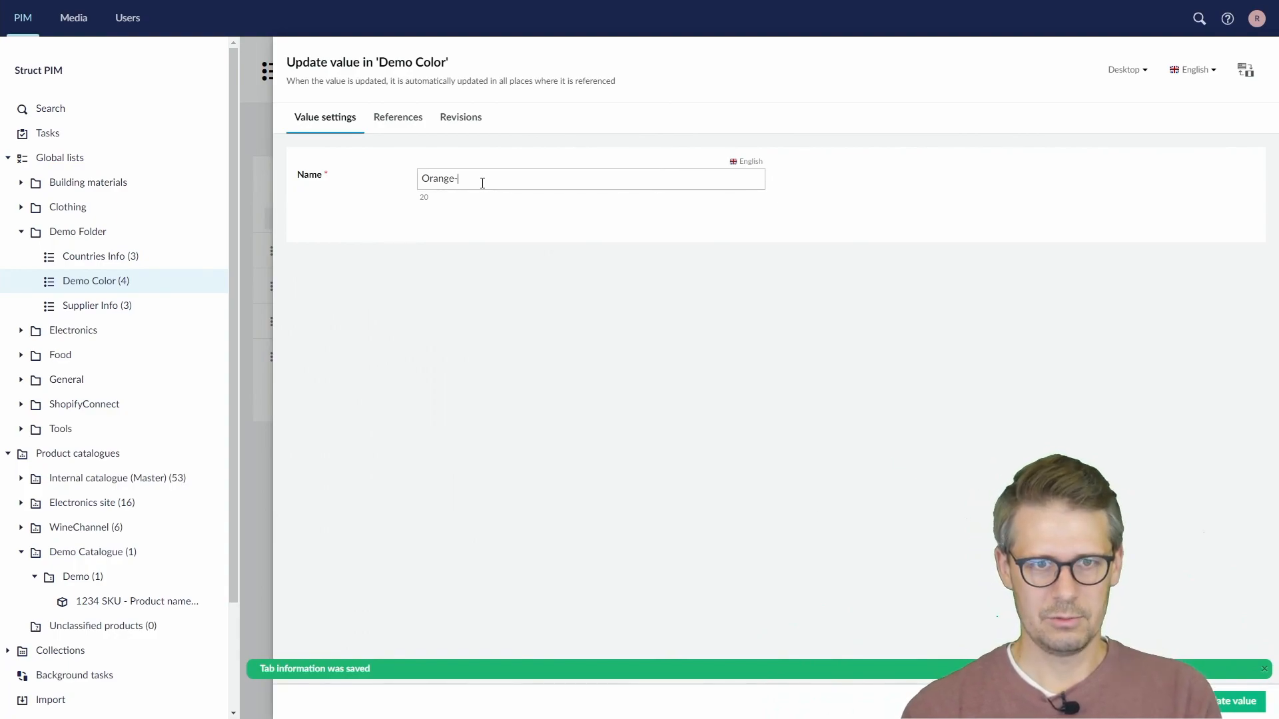
pyautogui.write('-')
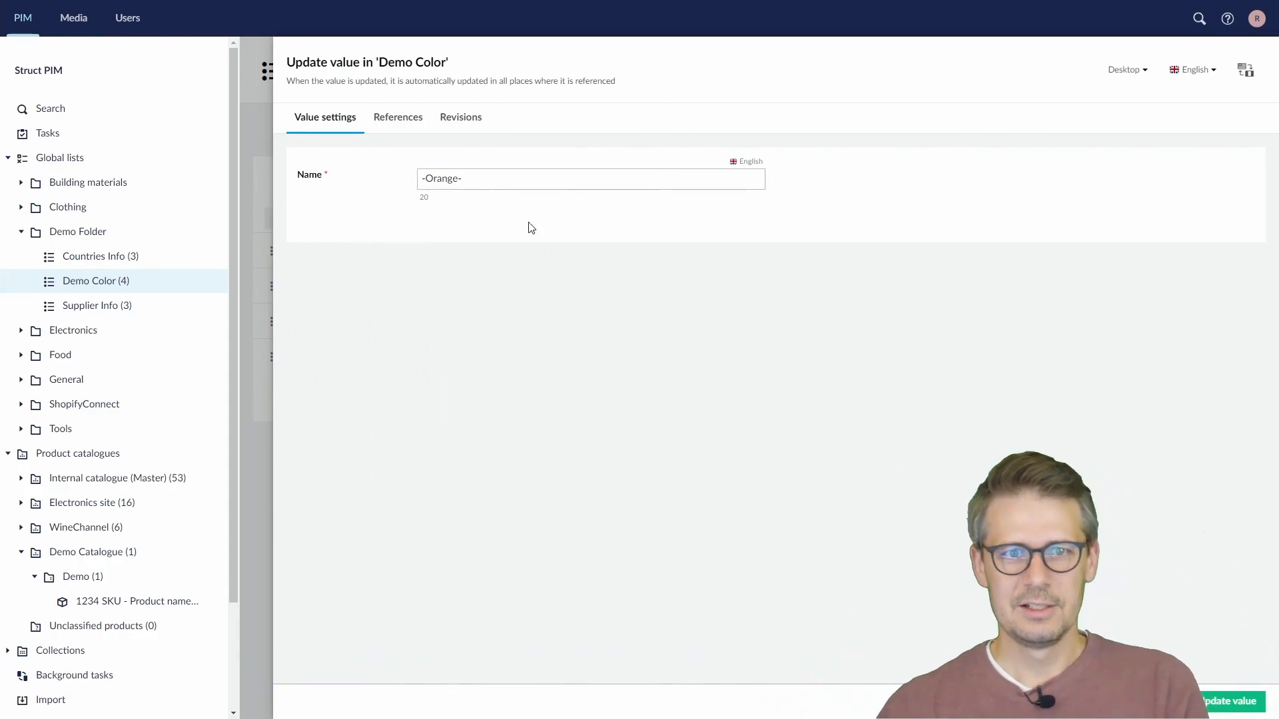
pyautogui.click(1252, 701)
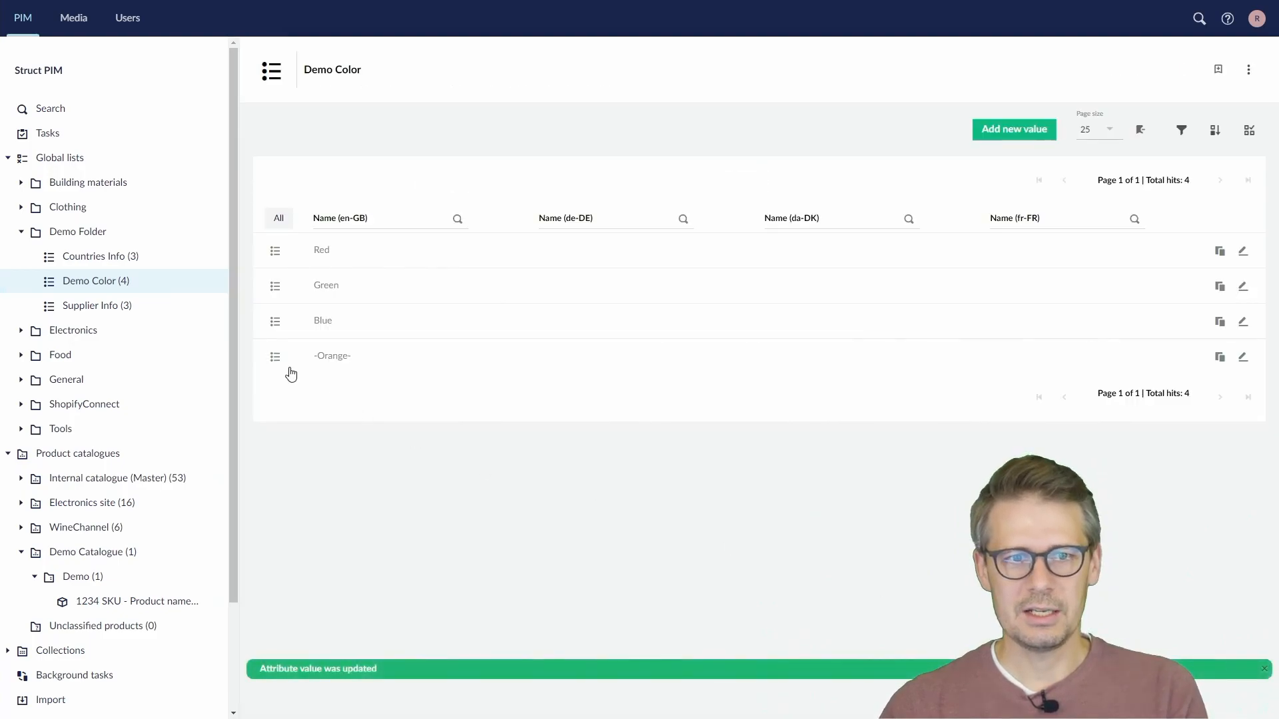
# Reopen the product 1234 SKU - Product name 1 to check its Color value
pyautogui.click(166, 603)
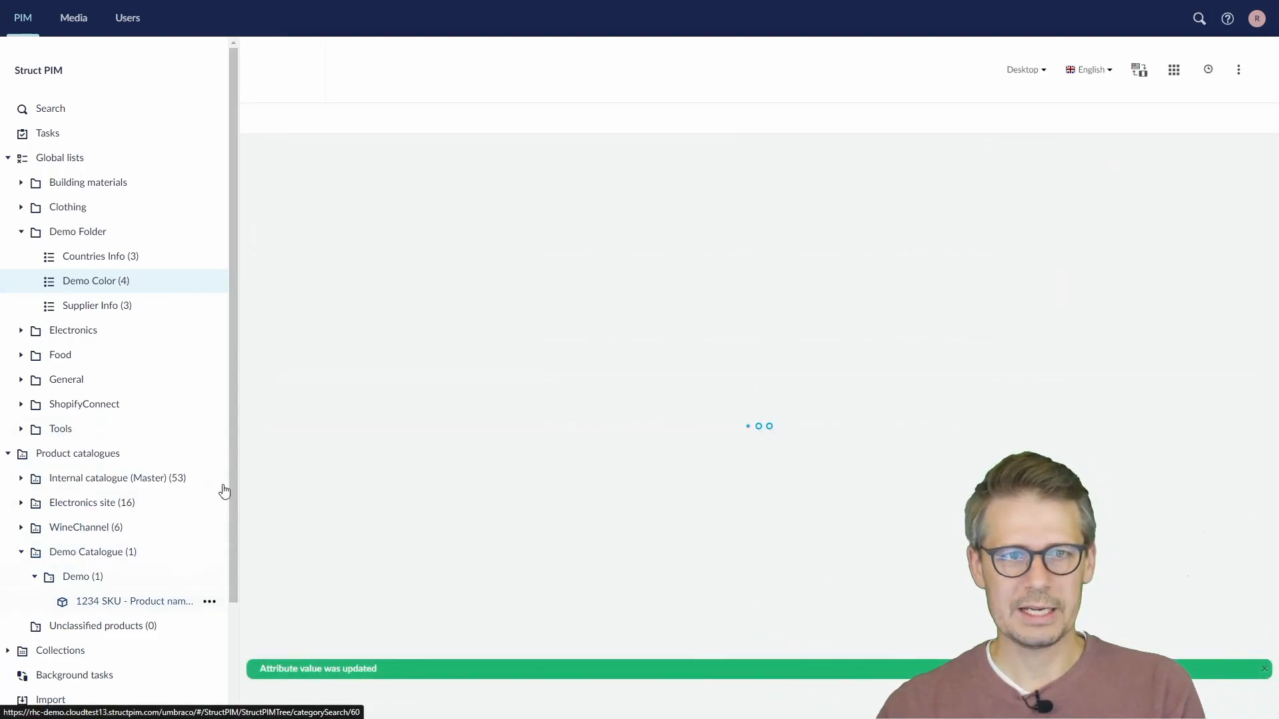